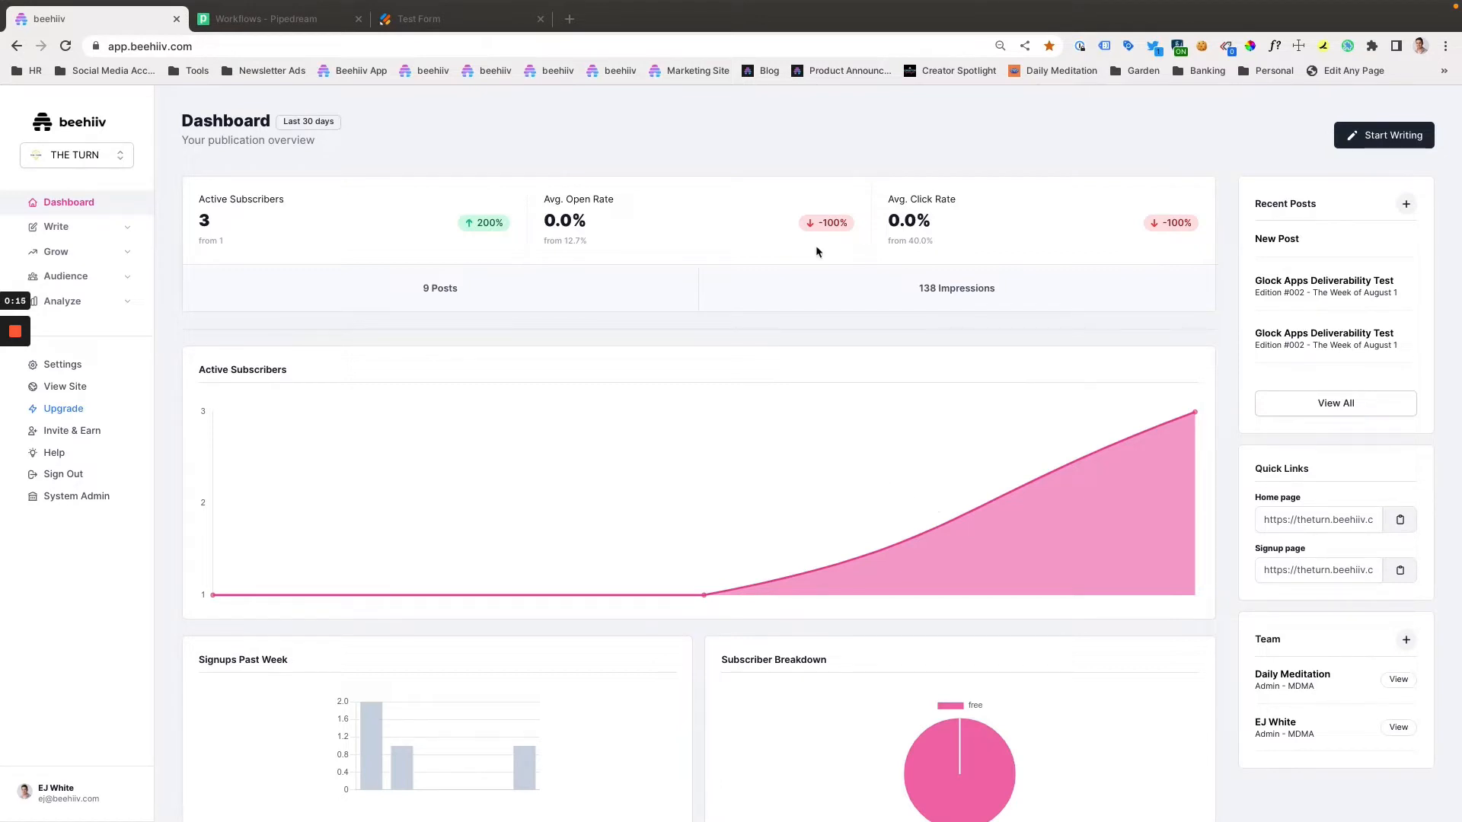
# - Open the integrations settings of THE TURN publication in beehiiv to view its API keys
pyautogui.click(327, 17)
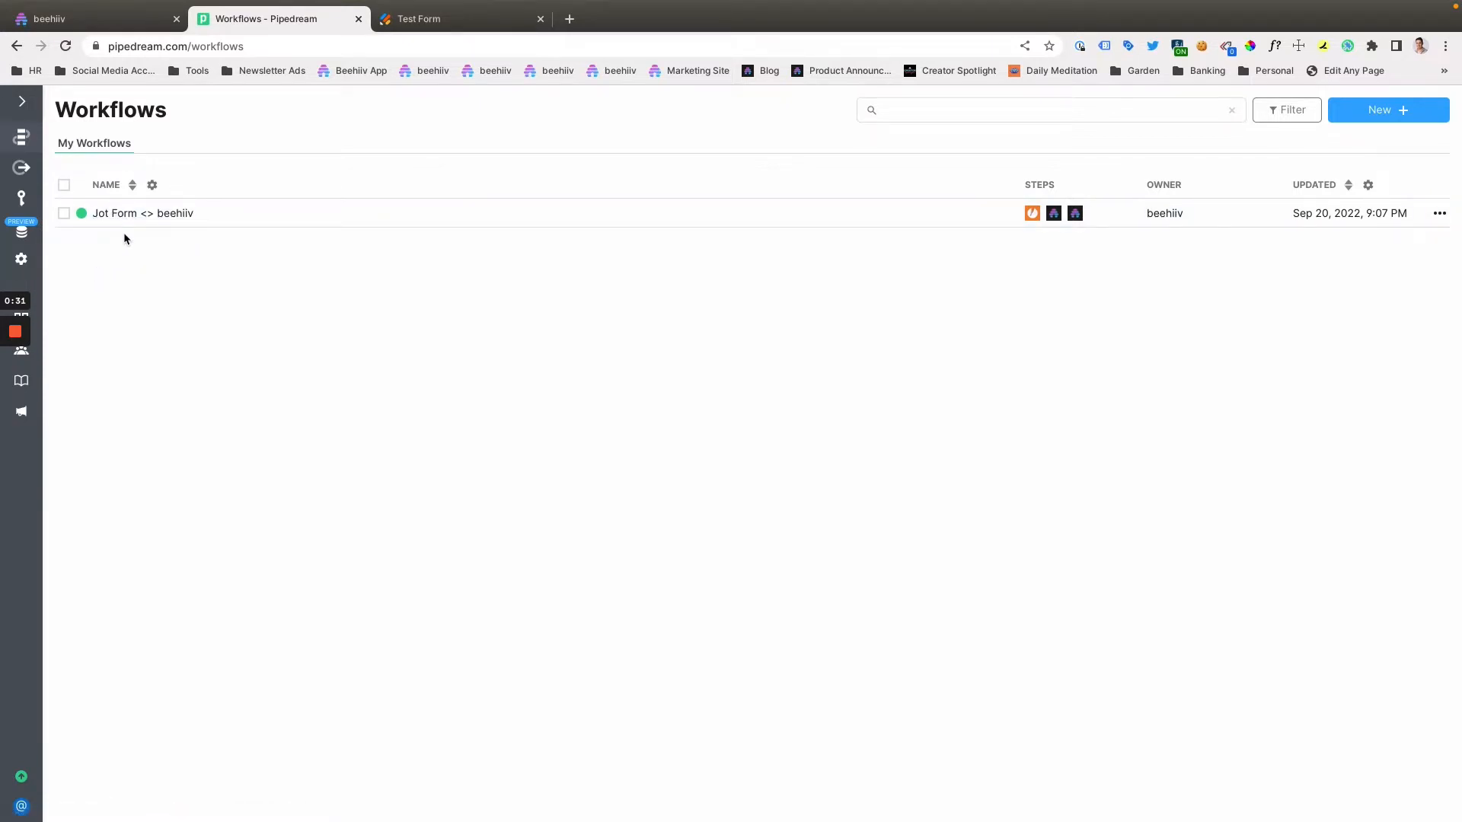
pyautogui.click(101, 33)
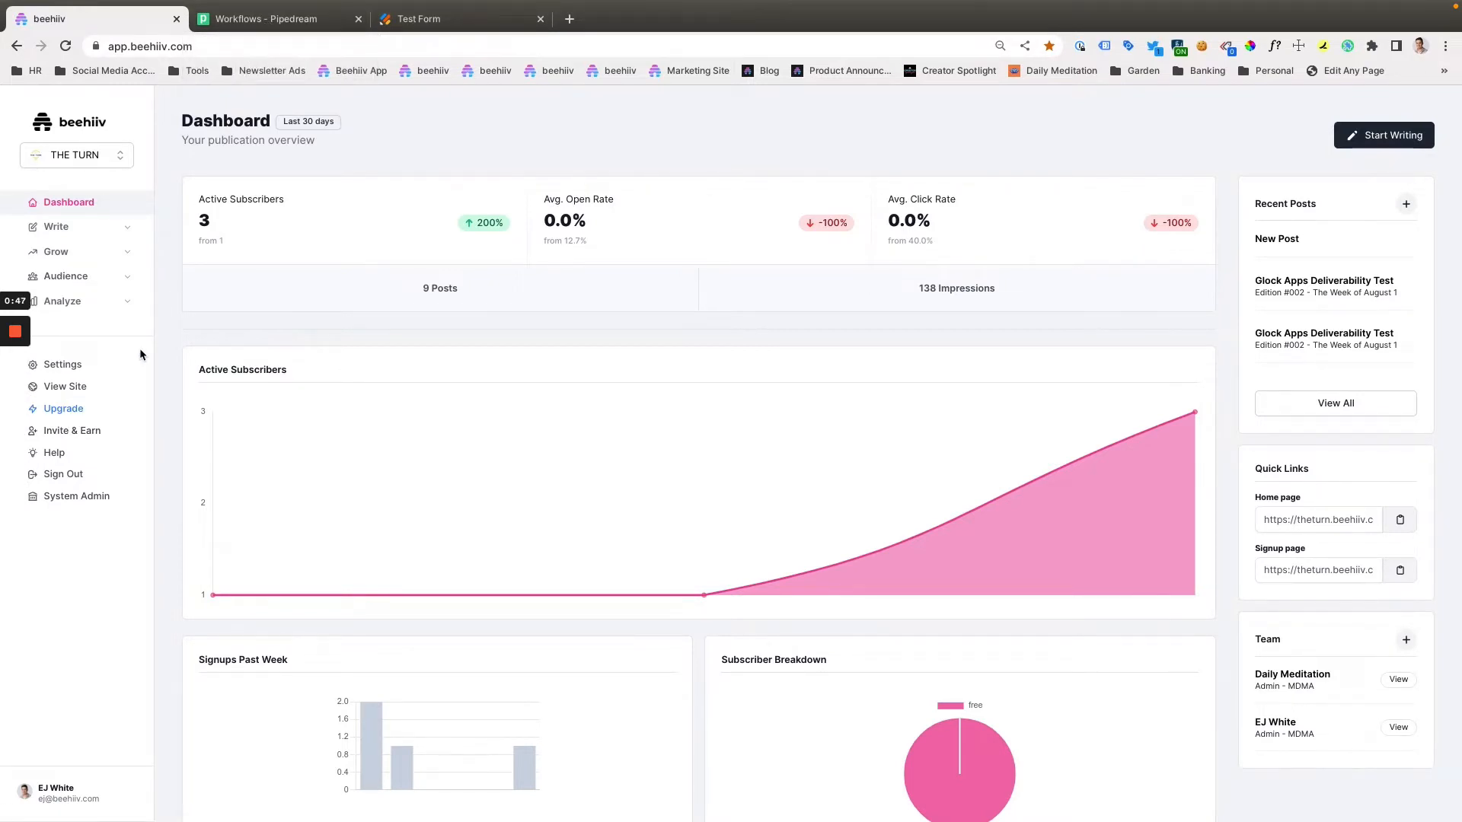
pyautogui.click(62, 366)
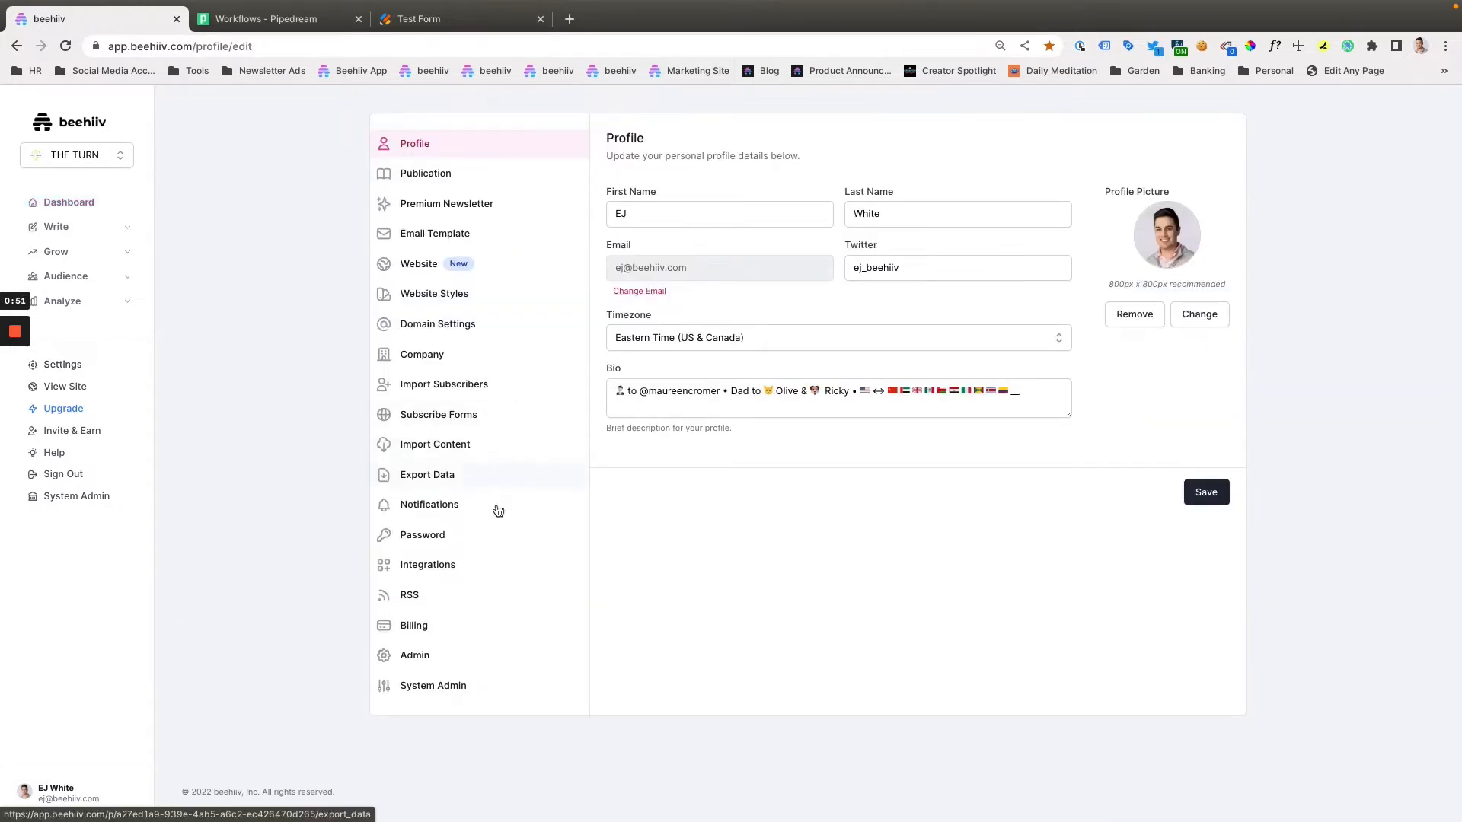
pyautogui.click(447, 556)
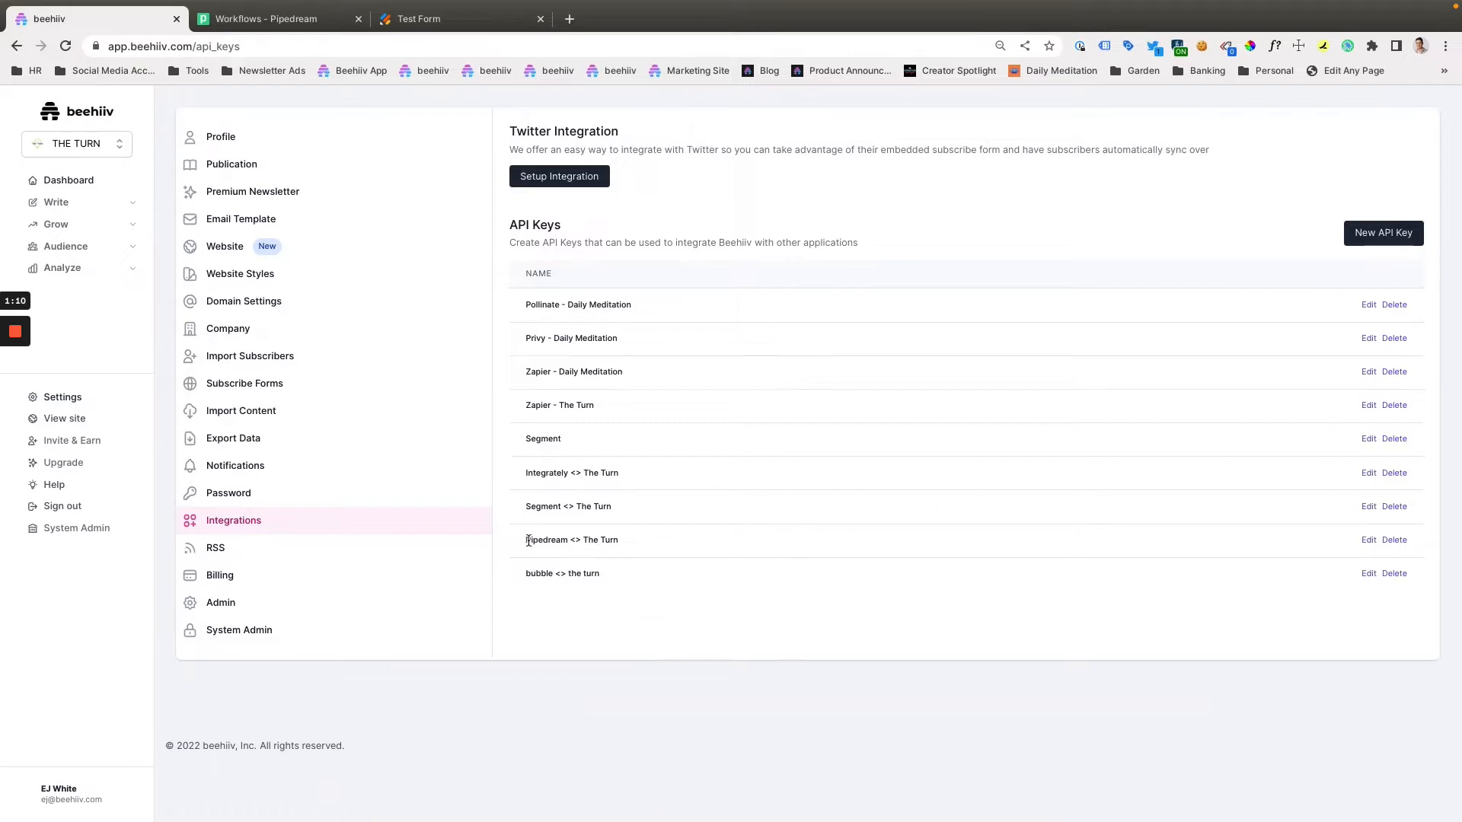
# - Highlight the "Pipedream <> The Turn" entry in the API Keys list
pyautogui.moveTo(529, 541); pyautogui.dragTo(684, 549)
pyautogui.click(683, 549)
pyautogui.moveTo(528, 541); pyautogui.dragTo(661, 544)
pyautogui.click(662, 545)
pyautogui.moveTo(522, 541); pyautogui.dragTo(766, 545)
# - Switch to Pipedream and open the connected accounts list
pyautogui.click(263, 19)
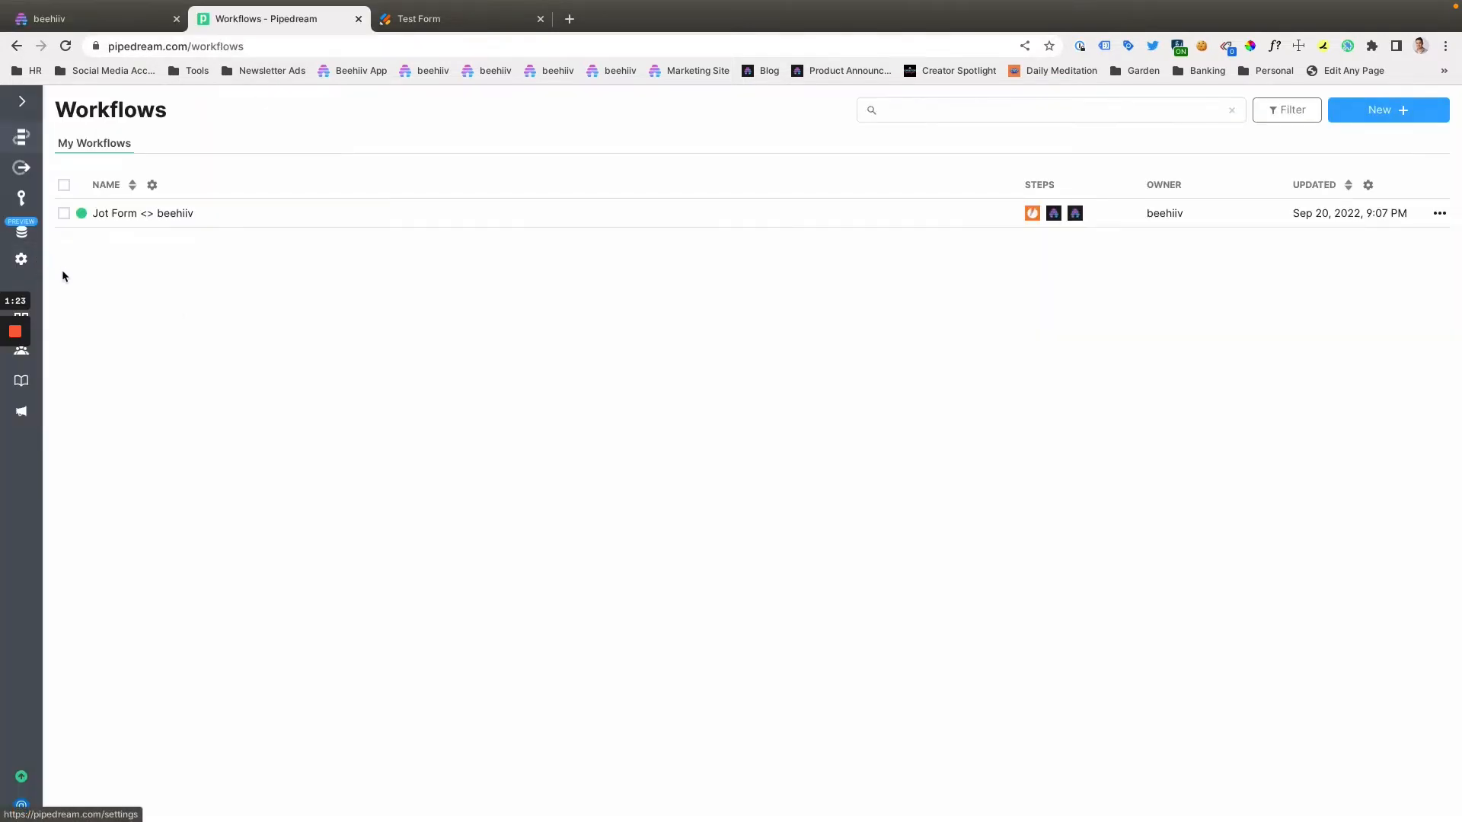
pyautogui.moveTo(50, 251)
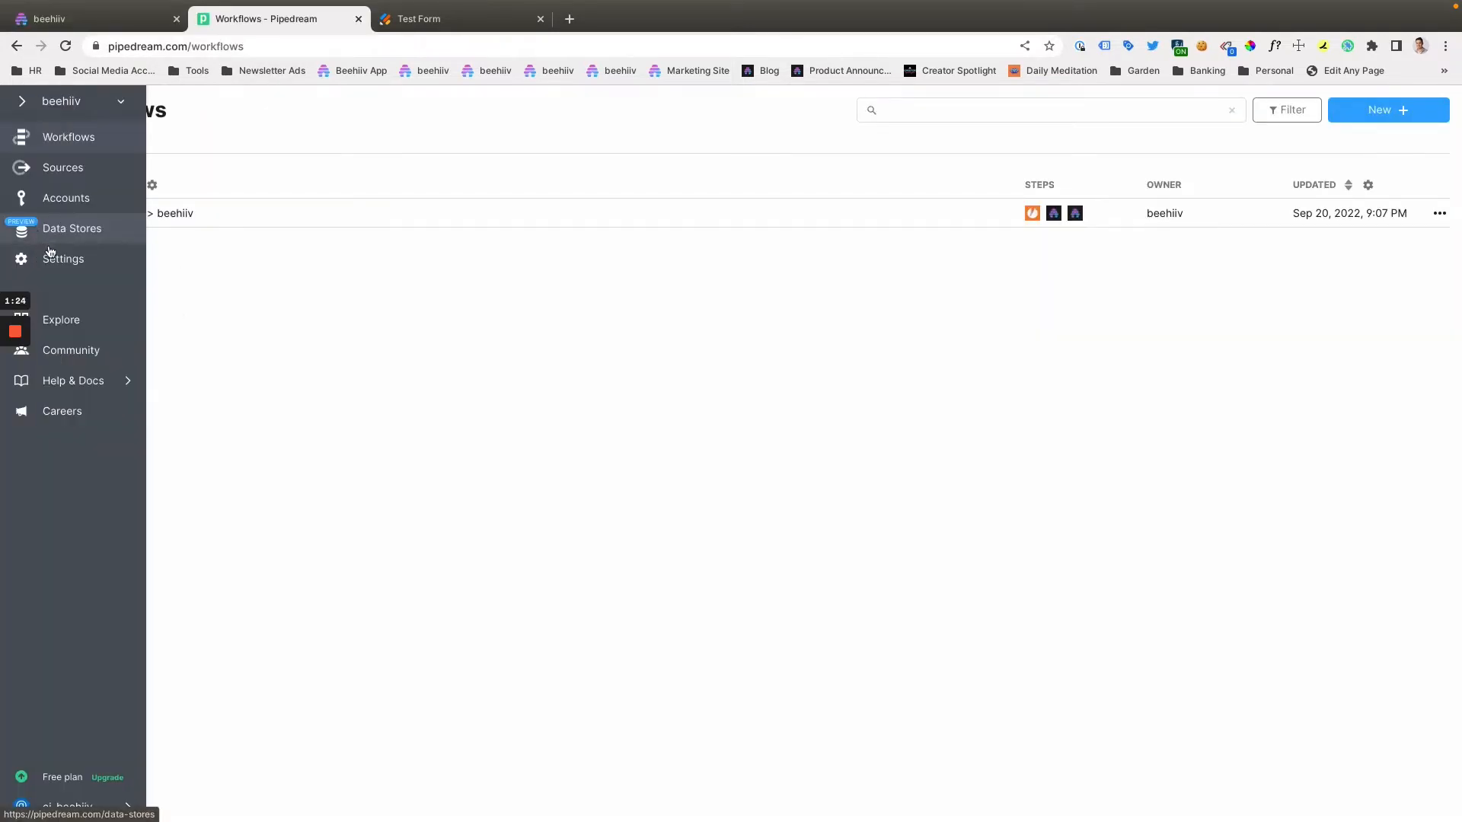
pyautogui.click(84, 200)
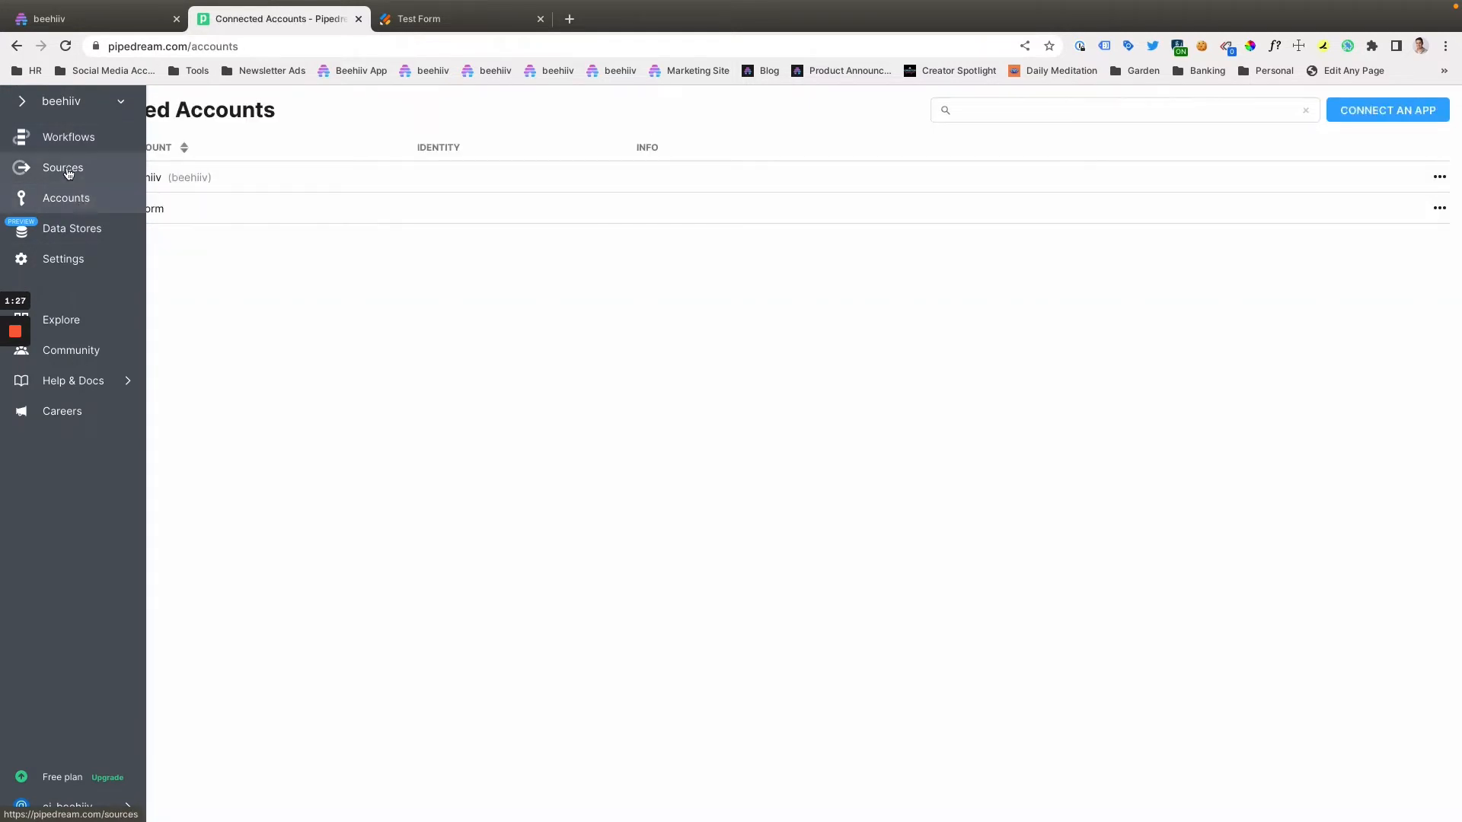
pyautogui.click(1344, 111)
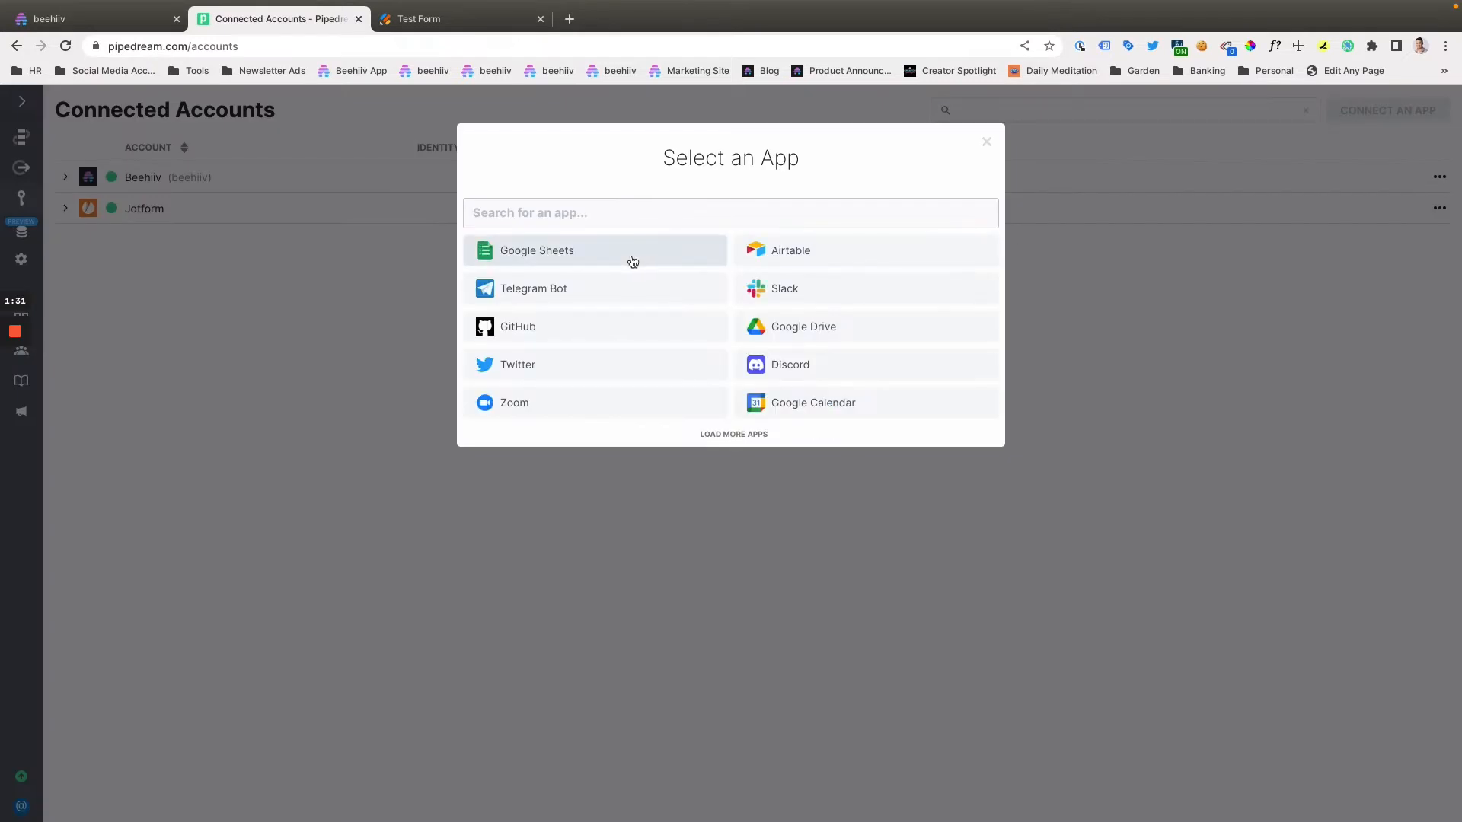
pyautogui.click(600, 221)
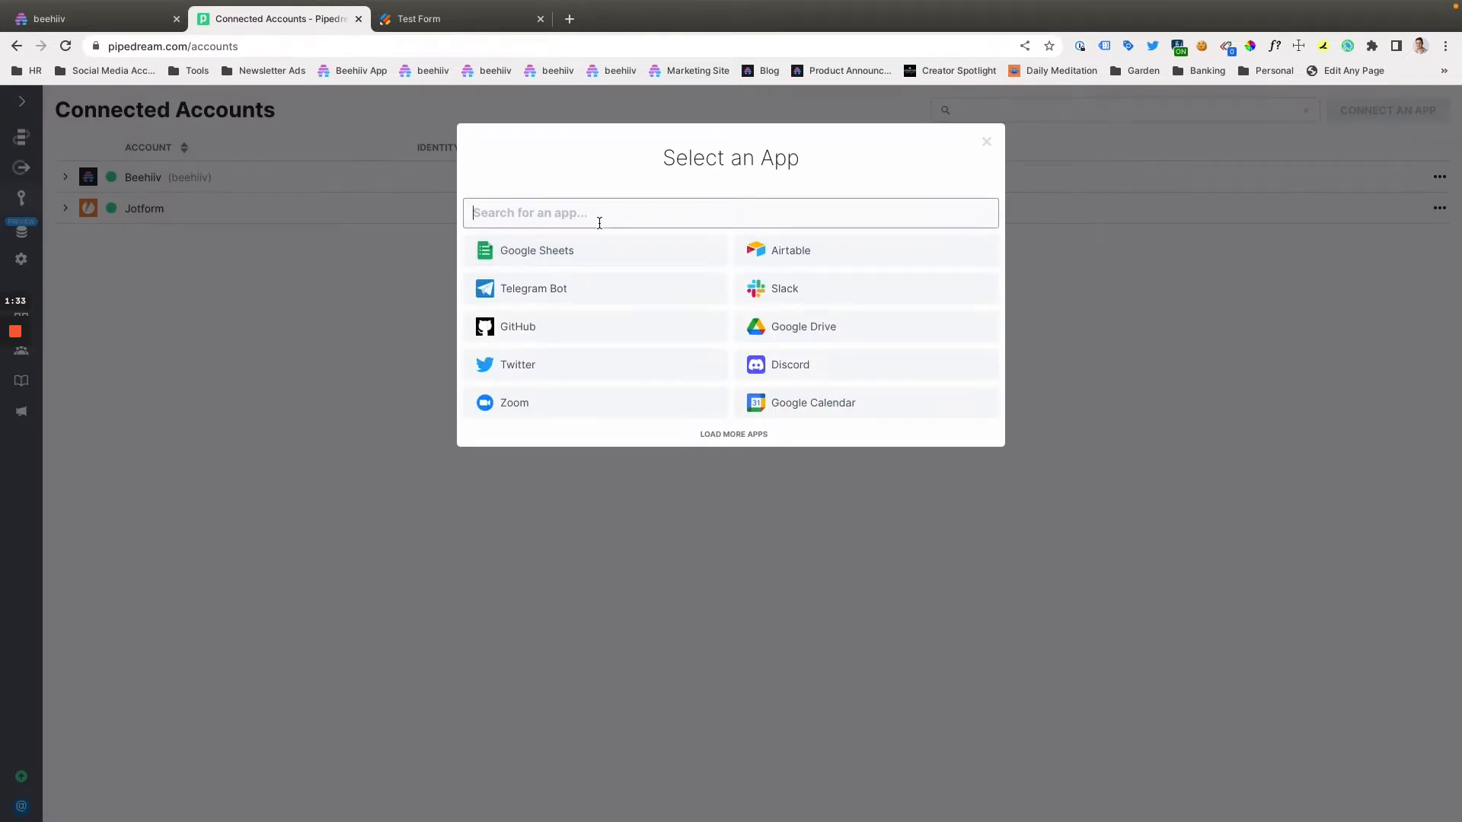
pyautogui.write('bee')
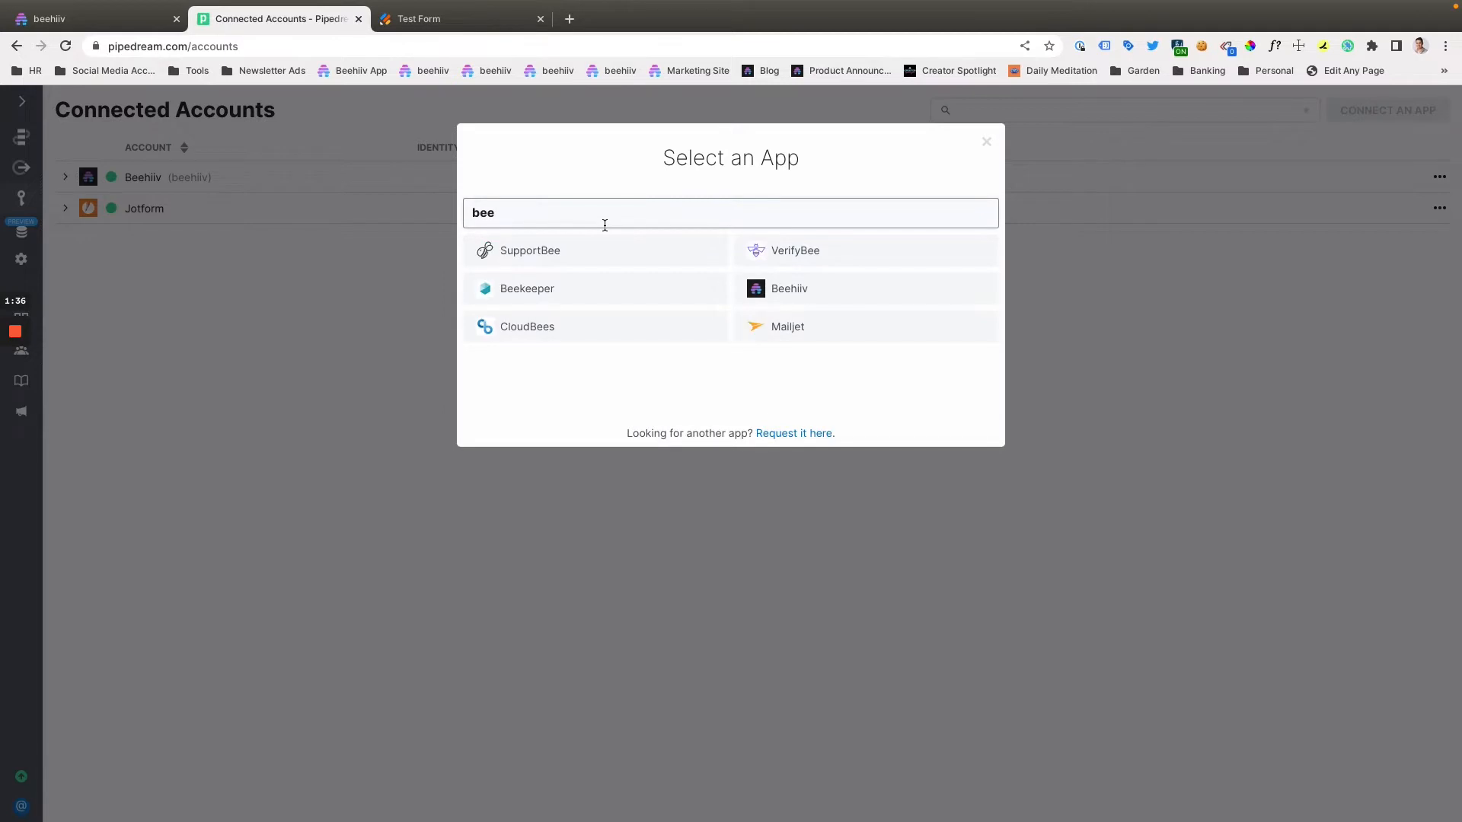
pyautogui.click(845, 284)
pyautogui.click(573, 302)
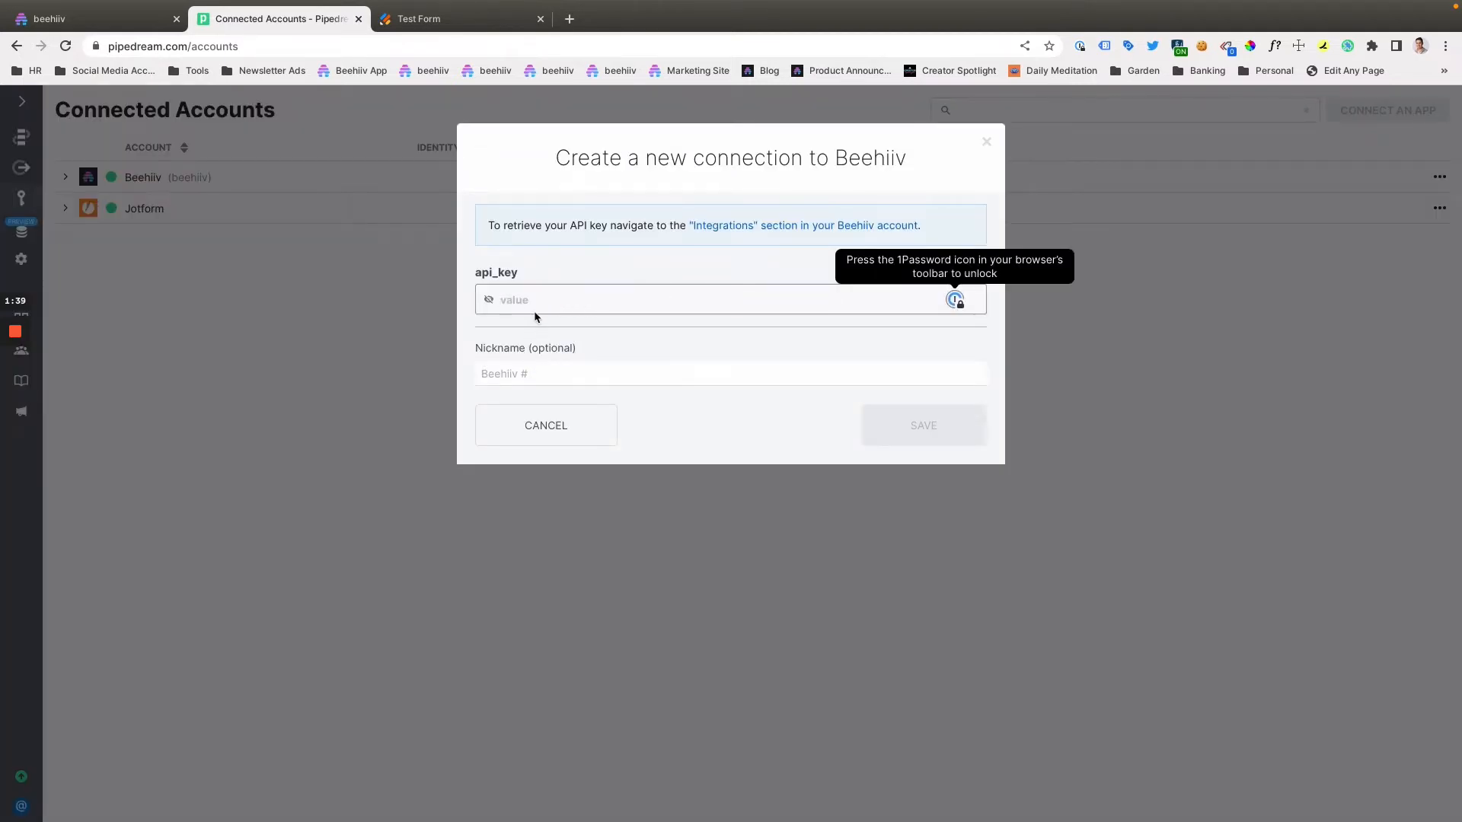
pyautogui.click(564, 440)
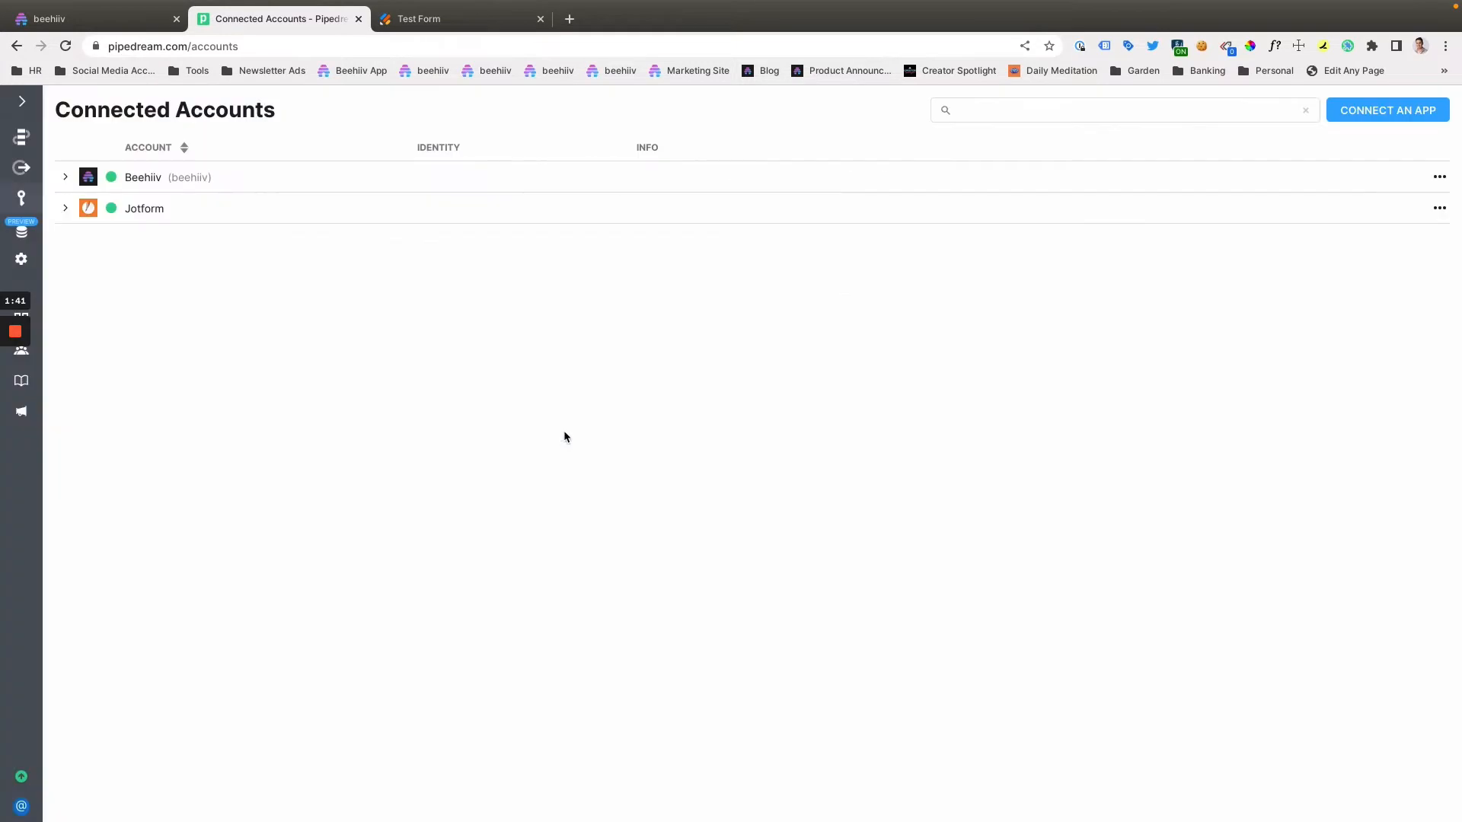
# - Inspect the connected Jotform account's details and available actions, leaving them as they are
pyautogui.click(64, 214)
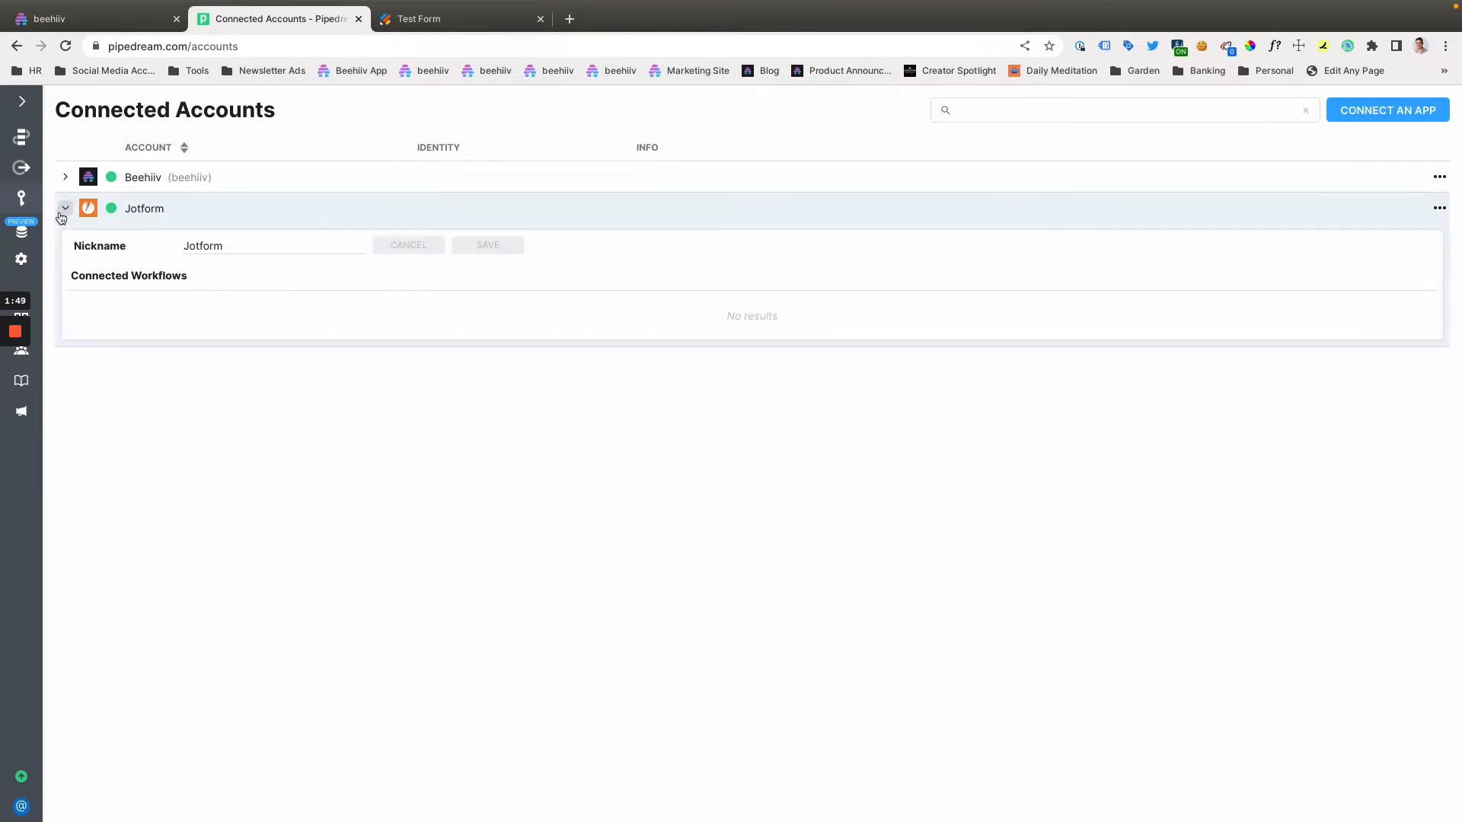
pyautogui.click(65, 213)
pyautogui.click(1438, 210)
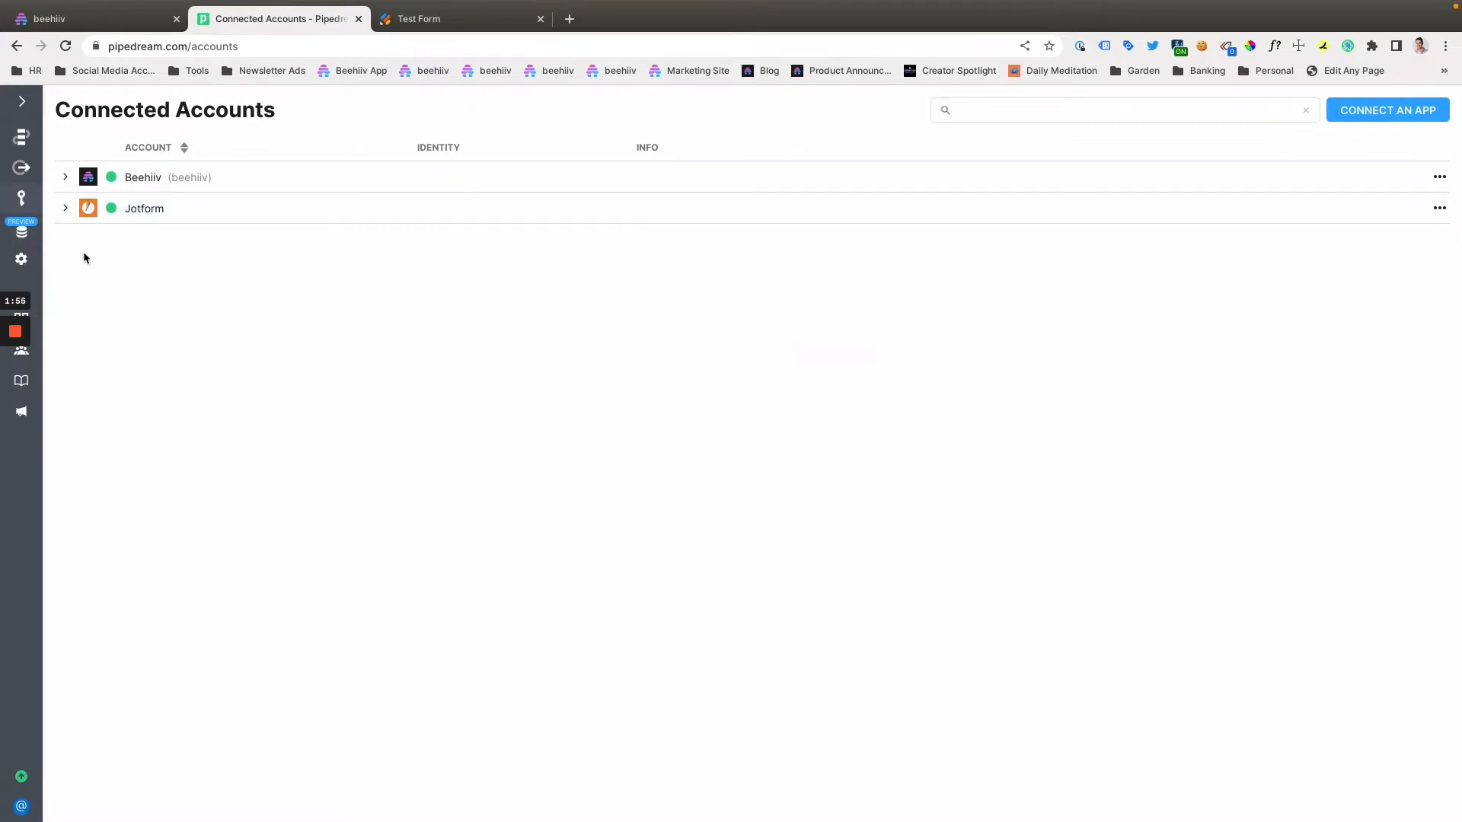
pyautogui.moveTo(29, 183)
# - Review the Jotform Test Form and the beehiiv API keys list, and return to Pipedream's connected accounts
pyautogui.click(426, 24)
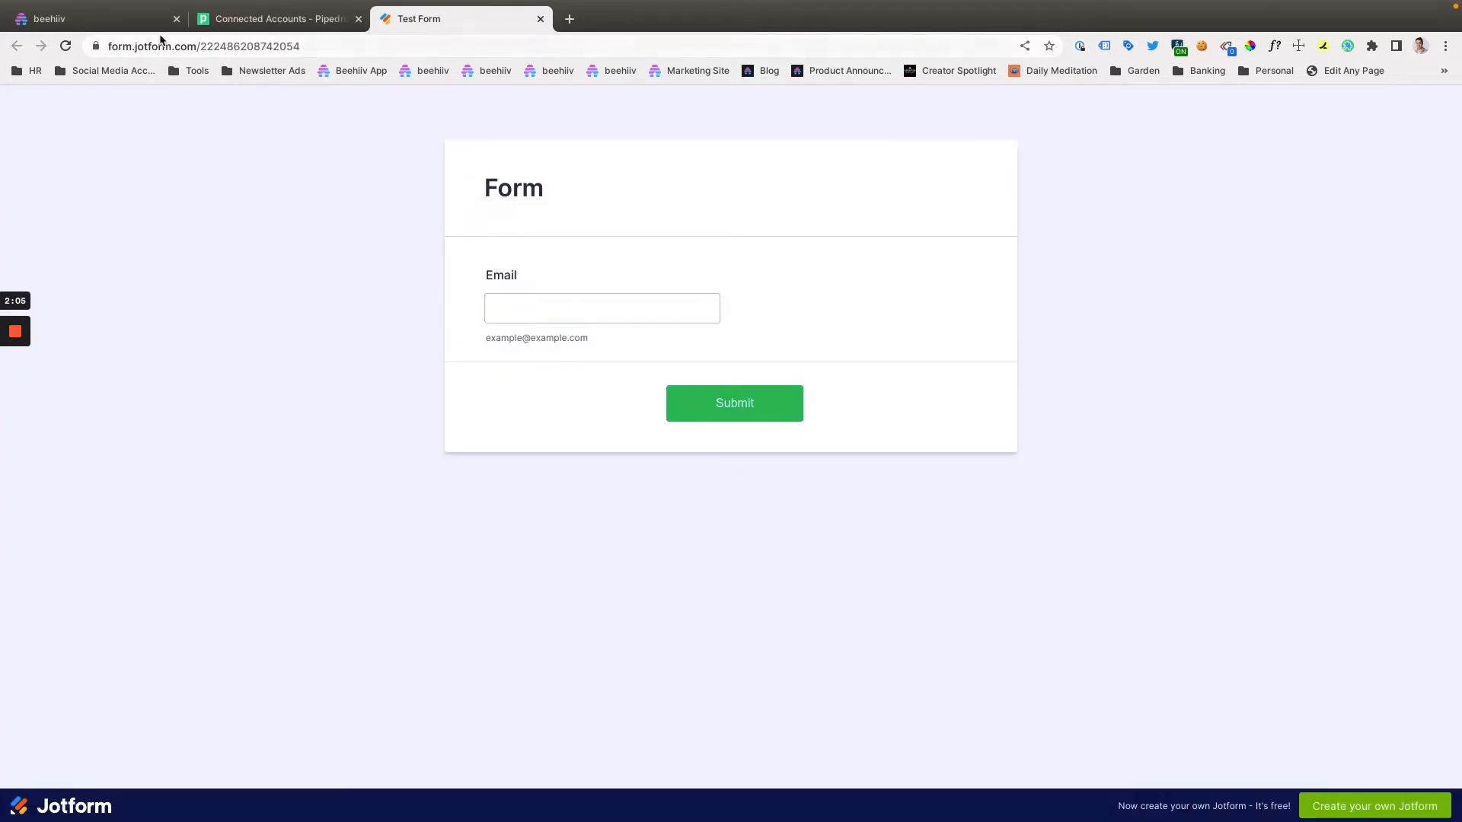
pyautogui.click(121, 23)
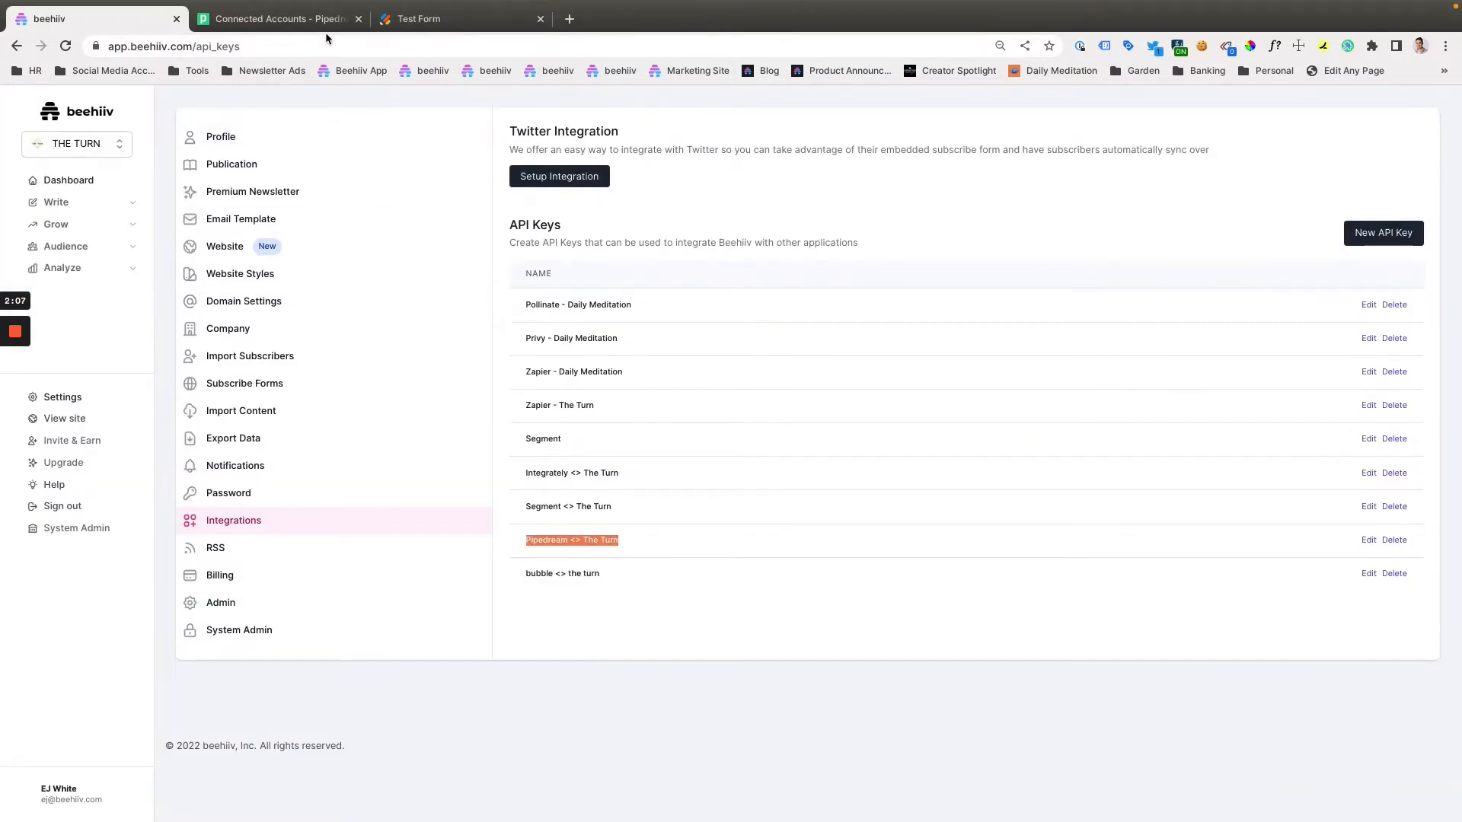
pyautogui.click(421, 18)
pyautogui.click(276, 19)
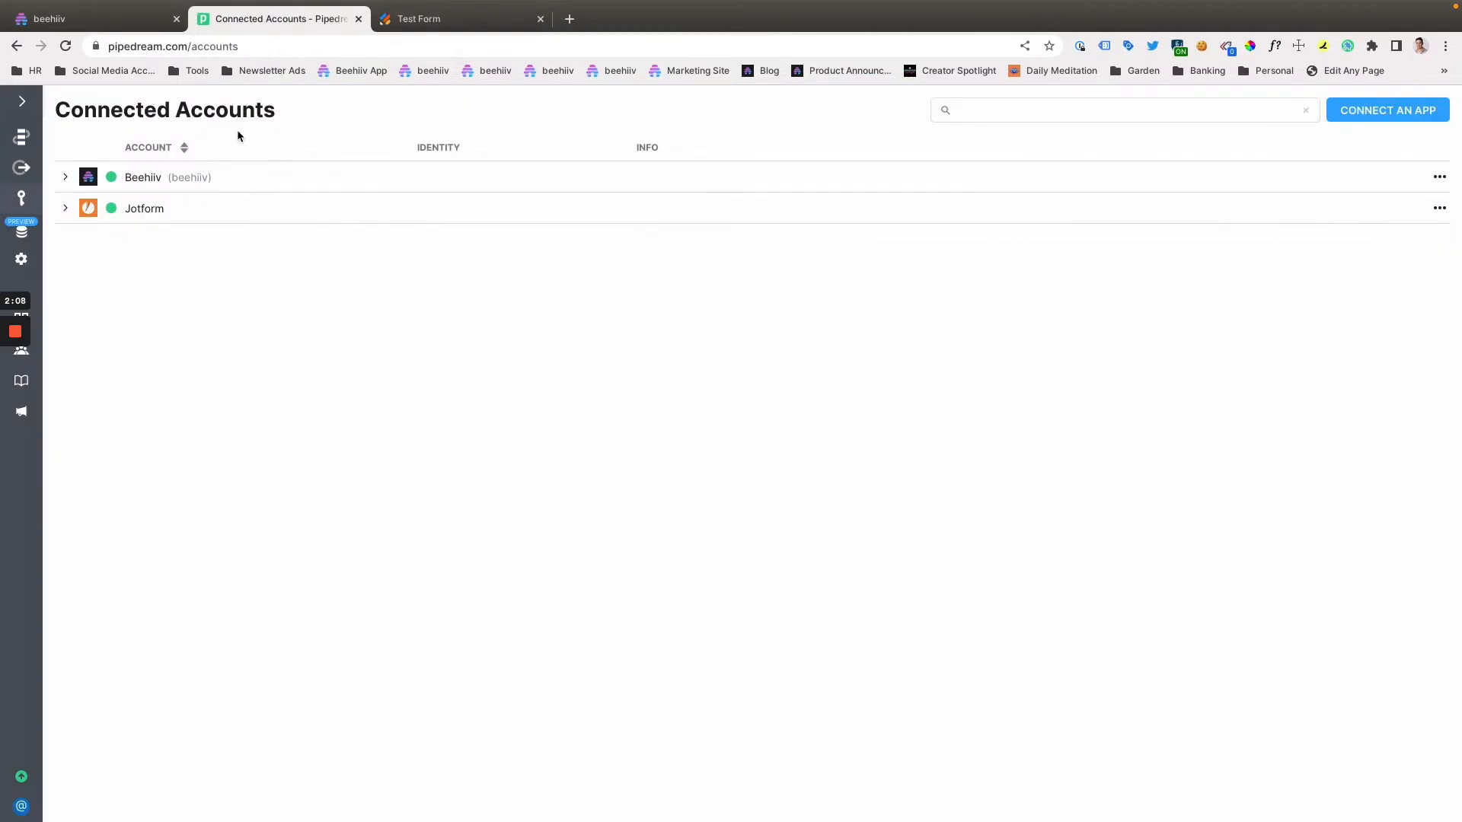
# - Open the "Jot Form <> beehiiv" workflow from the workflows list and enter its edit mode
pyautogui.click(46, 137)
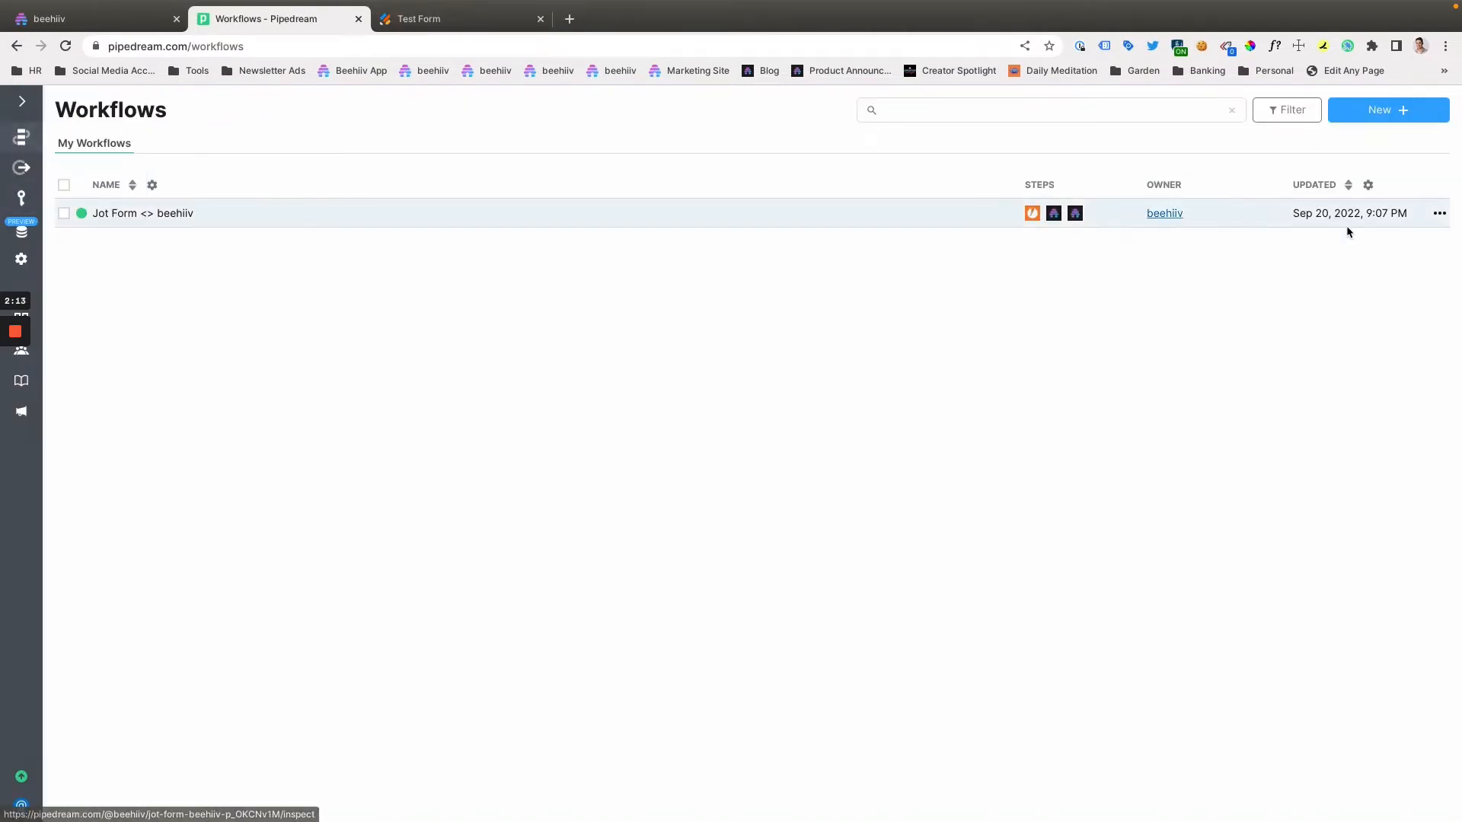
pyautogui.click(1439, 214)
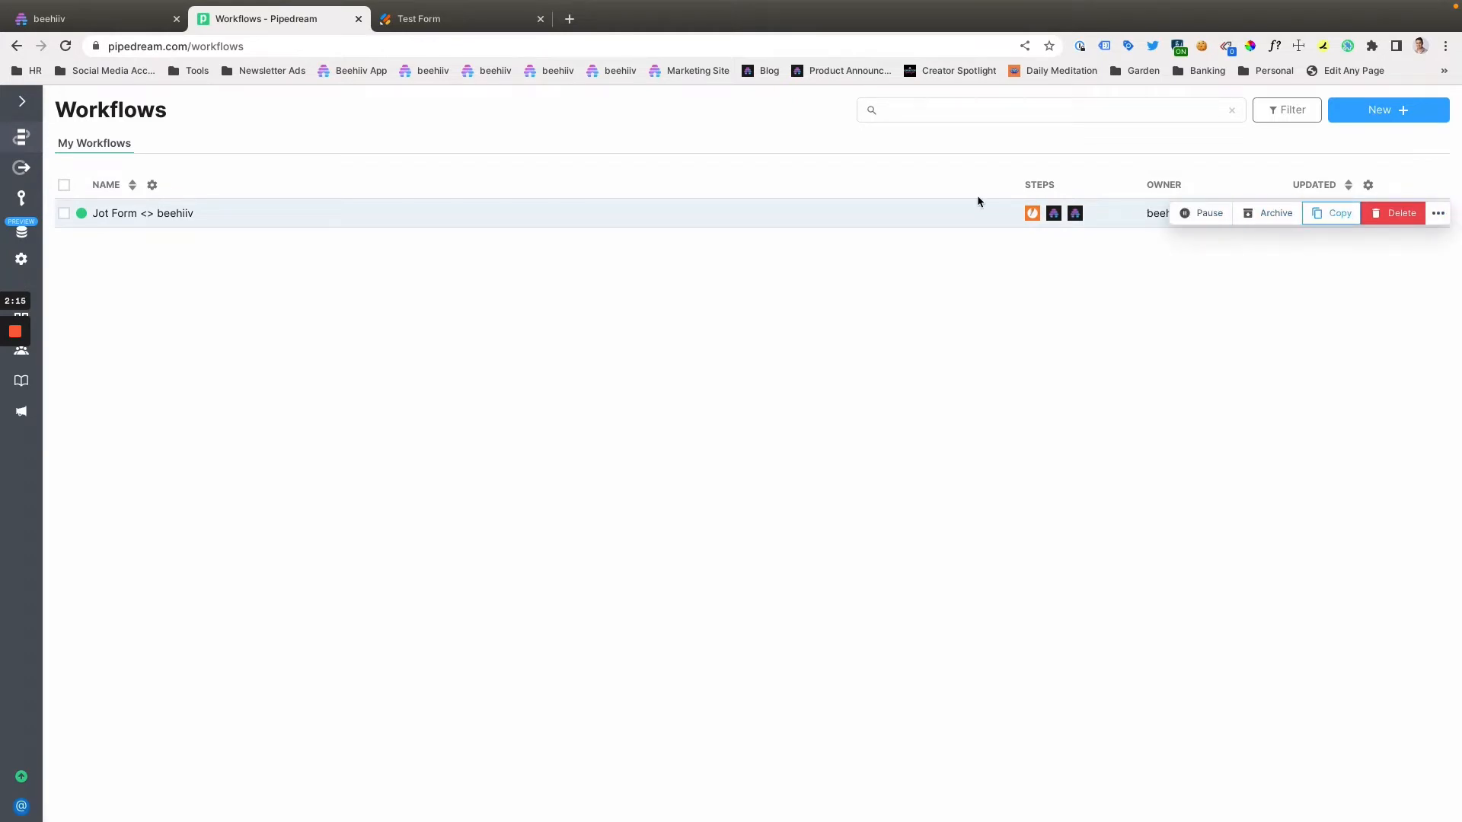
pyautogui.click(158, 223)
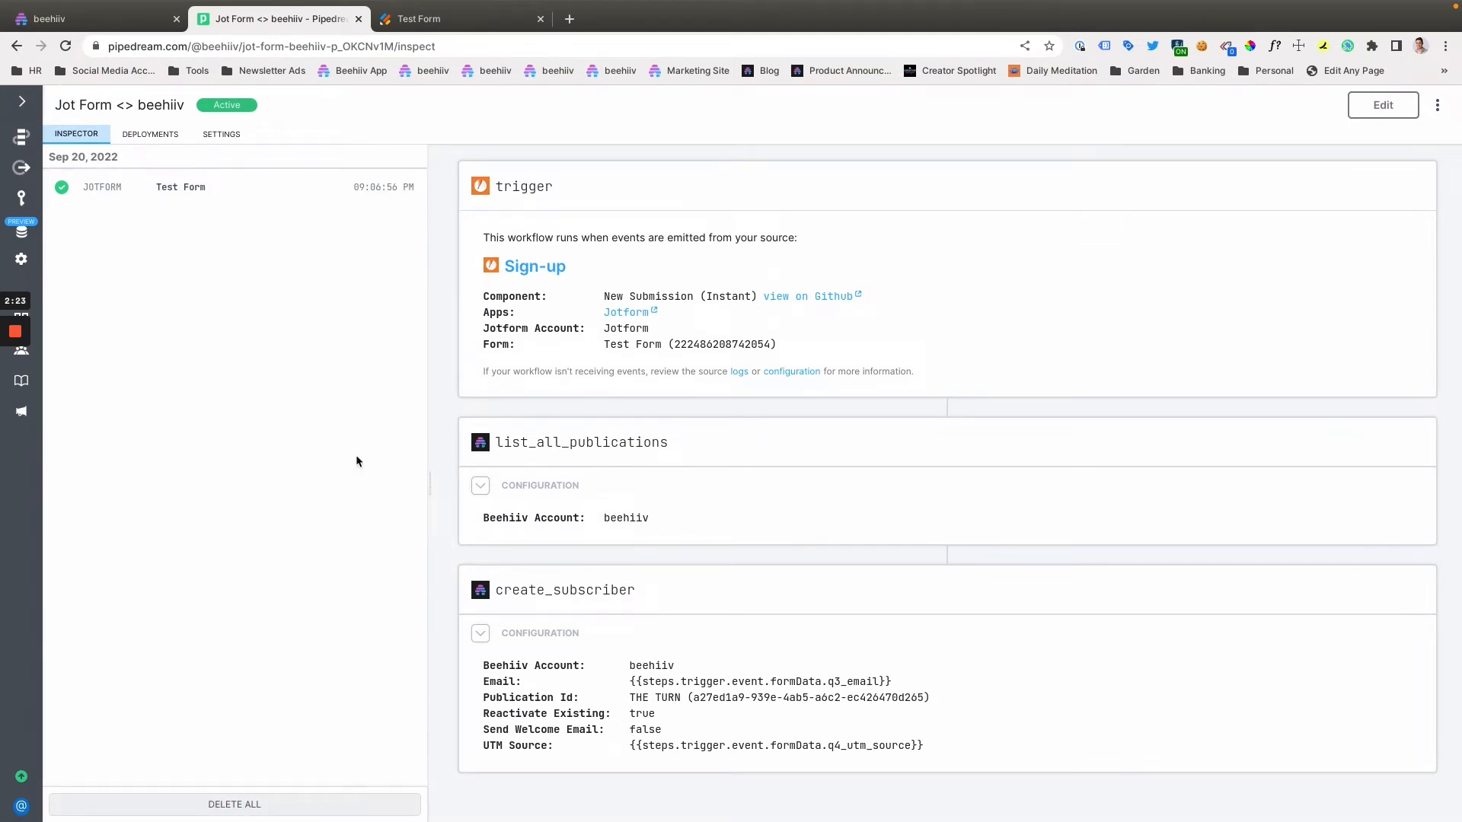
pyautogui.click(1356, 190)
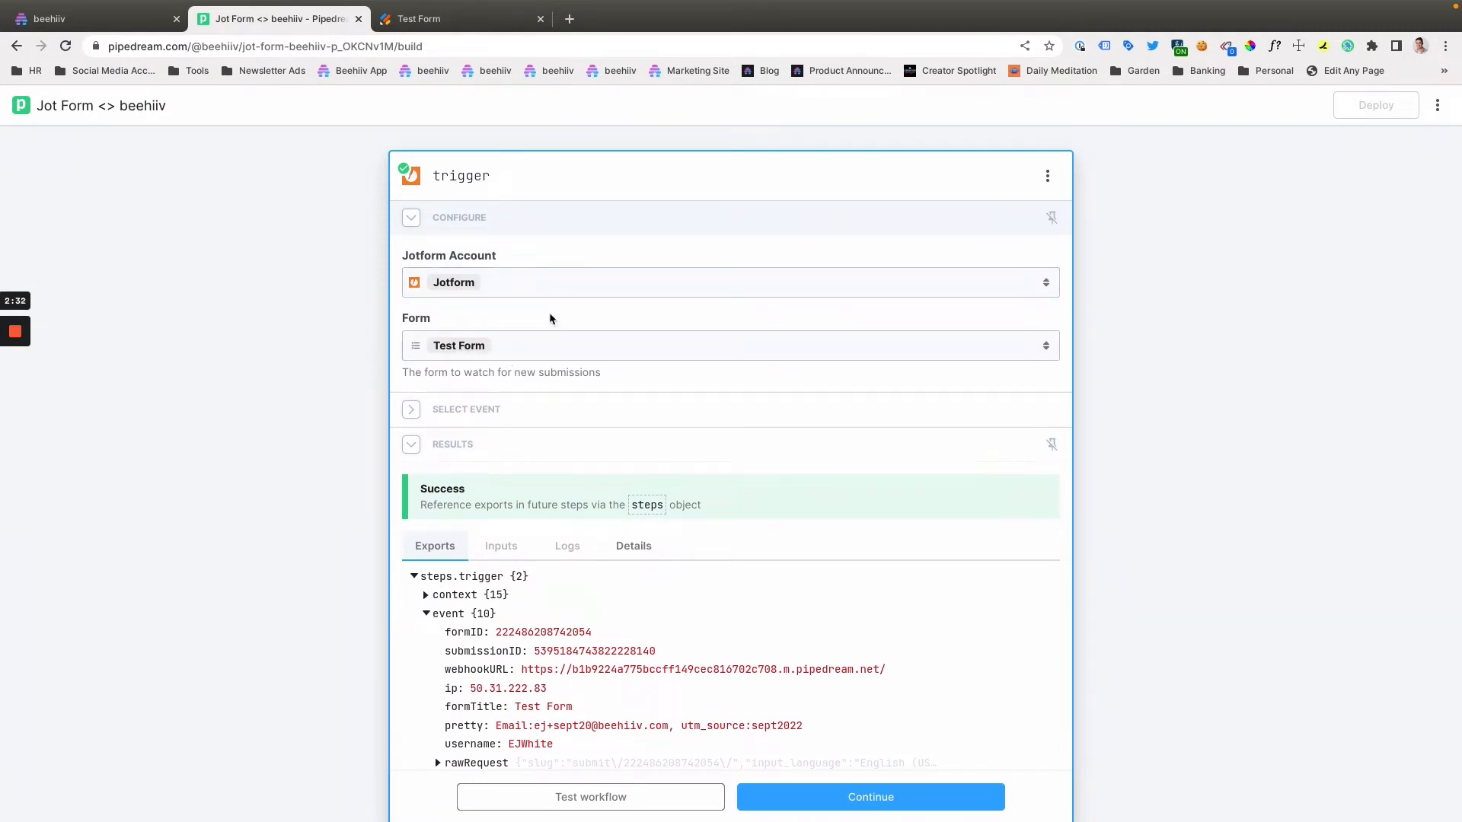
# - Examine the workflow trigger's Jotform account, form, selected event and exported results
pyautogui.click(486, 411)
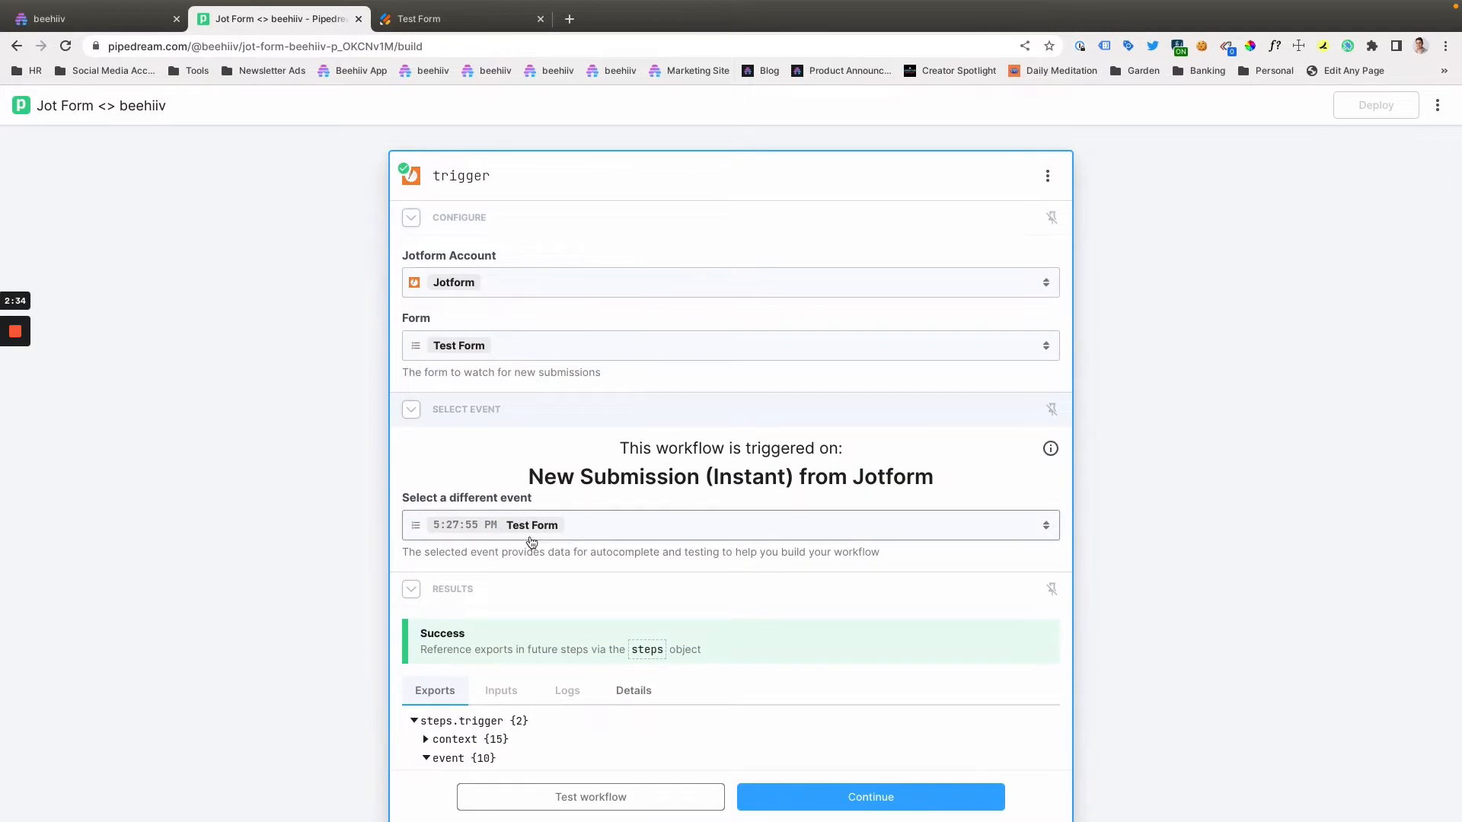
pyautogui.click(565, 413)
pyautogui.scroll(-4, 559, 460)
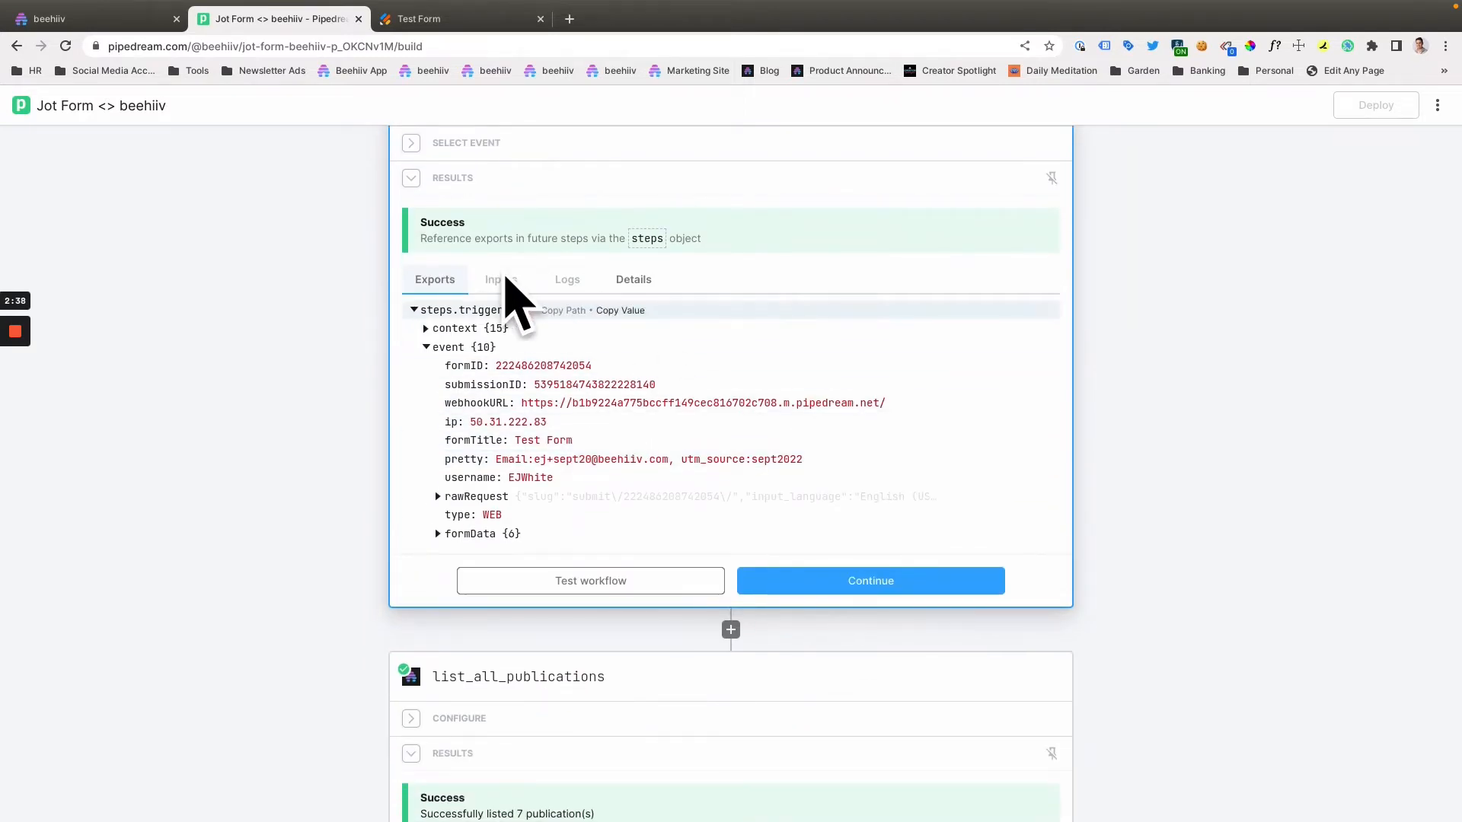
pyautogui.scroll(-1, 646, 530)
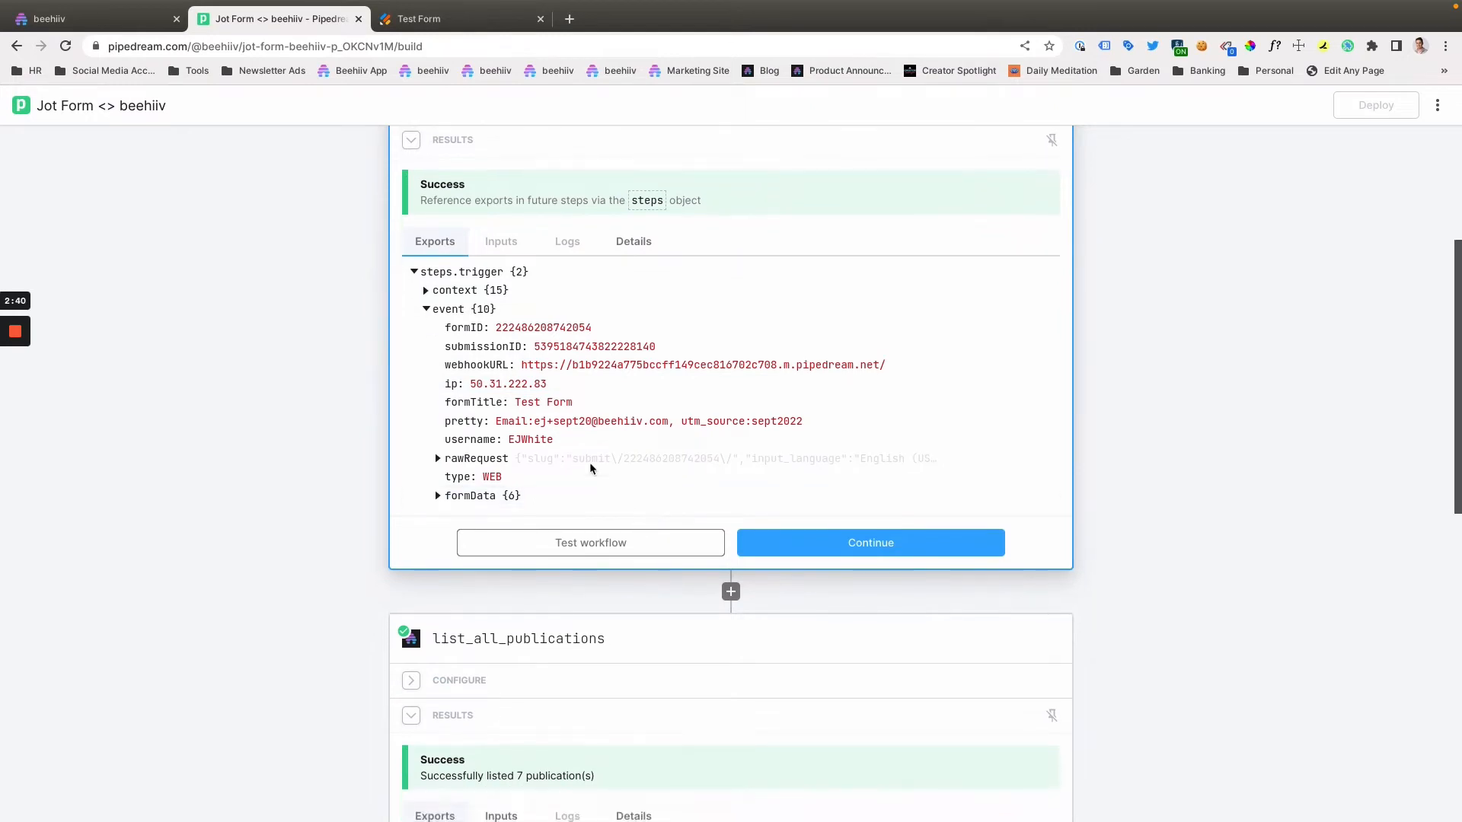
pyautogui.scroll(4, 590, 468)
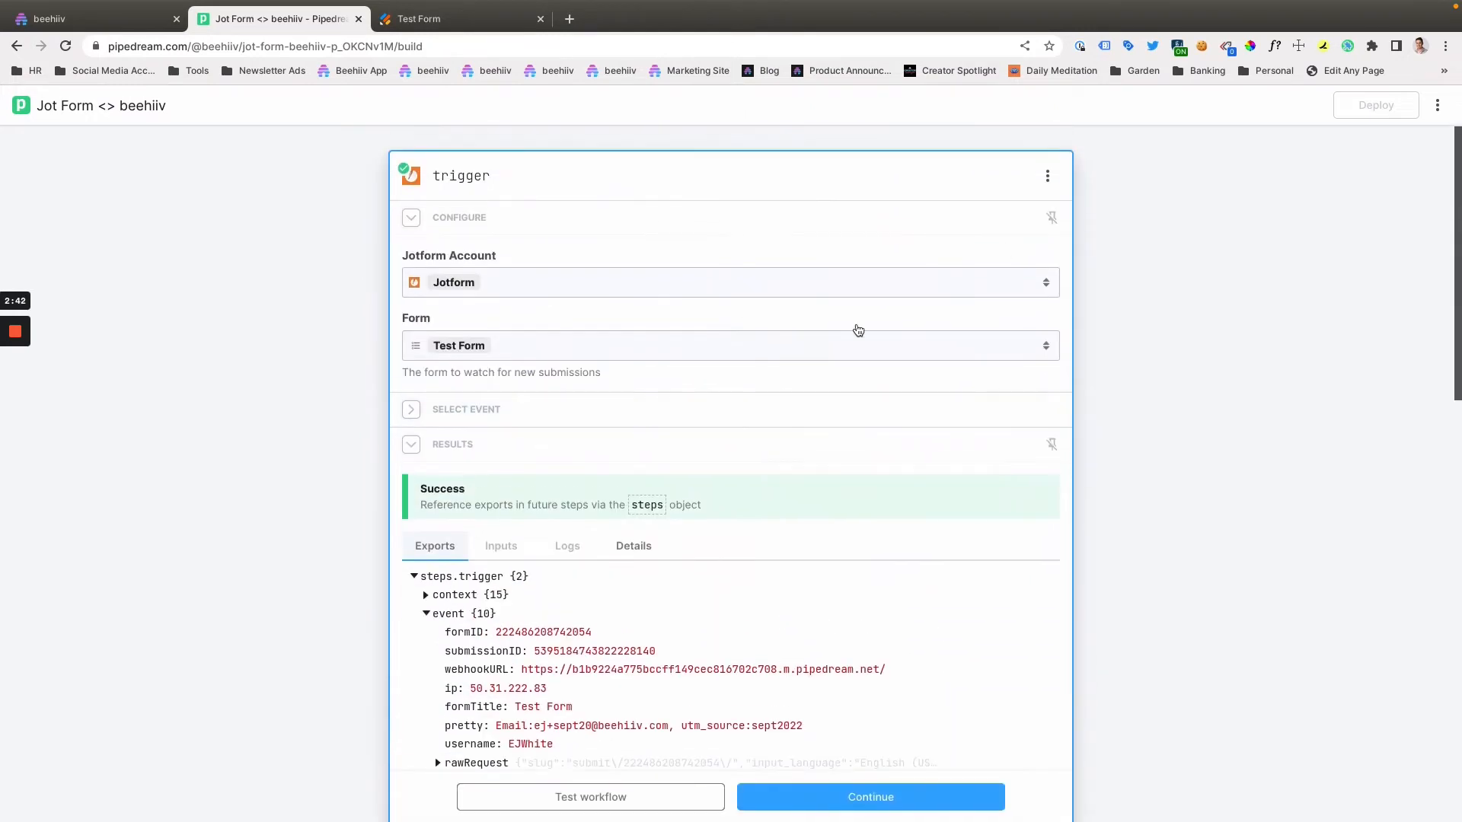
pyautogui.scroll(-7, 760, 482)
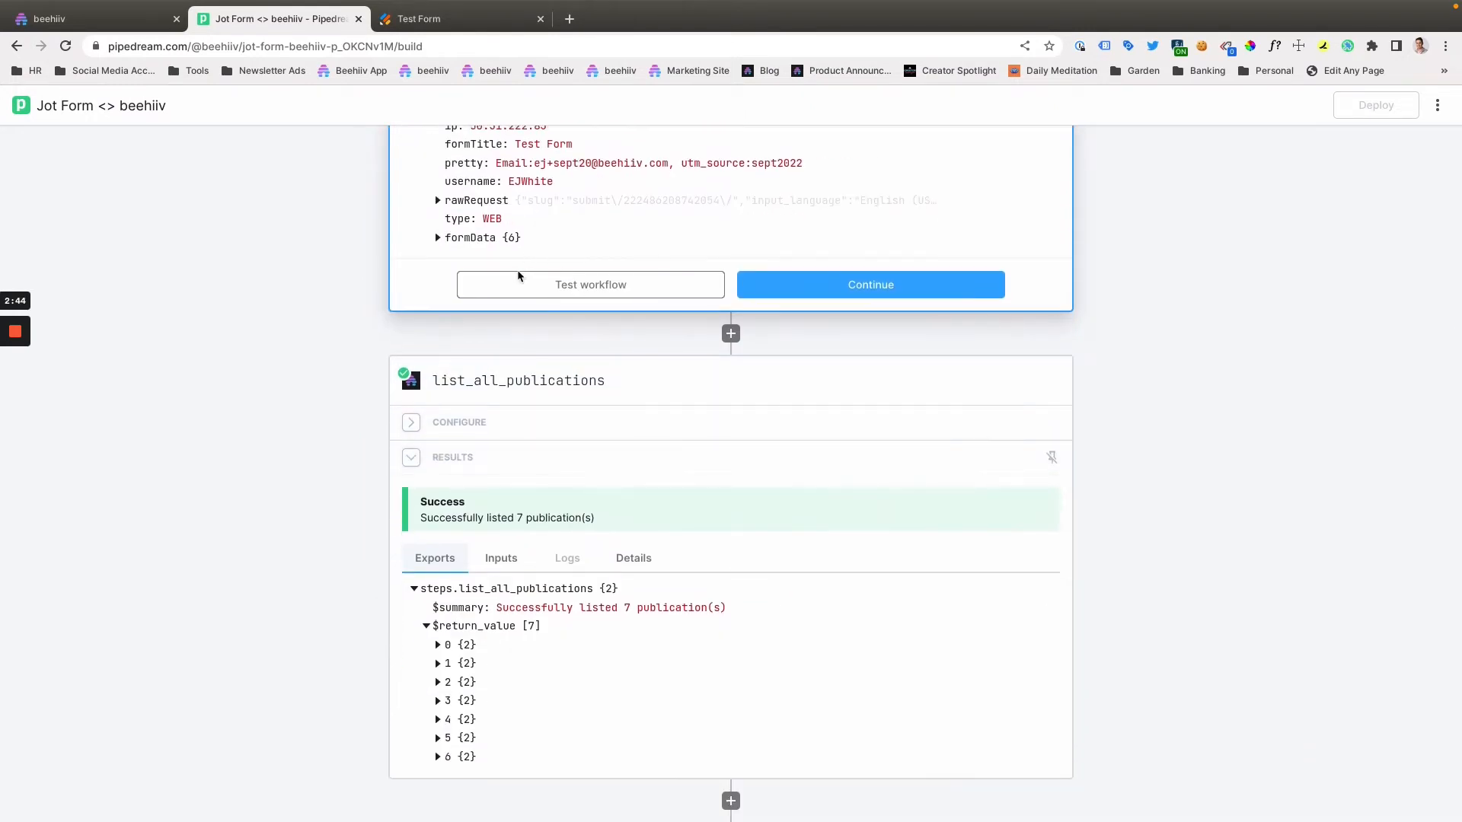
pyautogui.scroll(5, 518, 290)
pyautogui.scroll(-3, 526, 304)
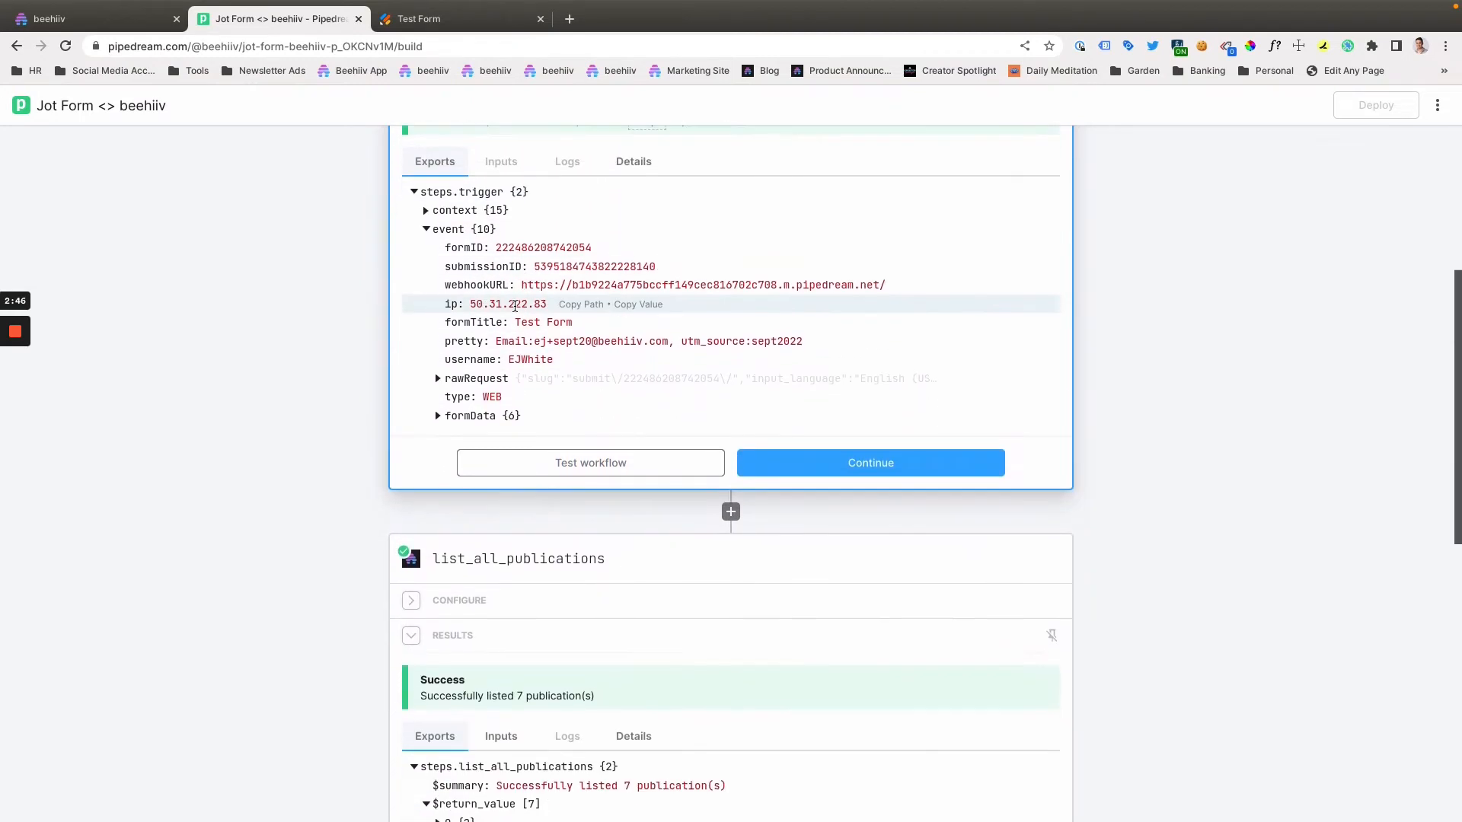
# - Expand the list_all_publications step's configuration and examine its Beehiiv account and exported results
pyautogui.scroll(-4, 515, 305)
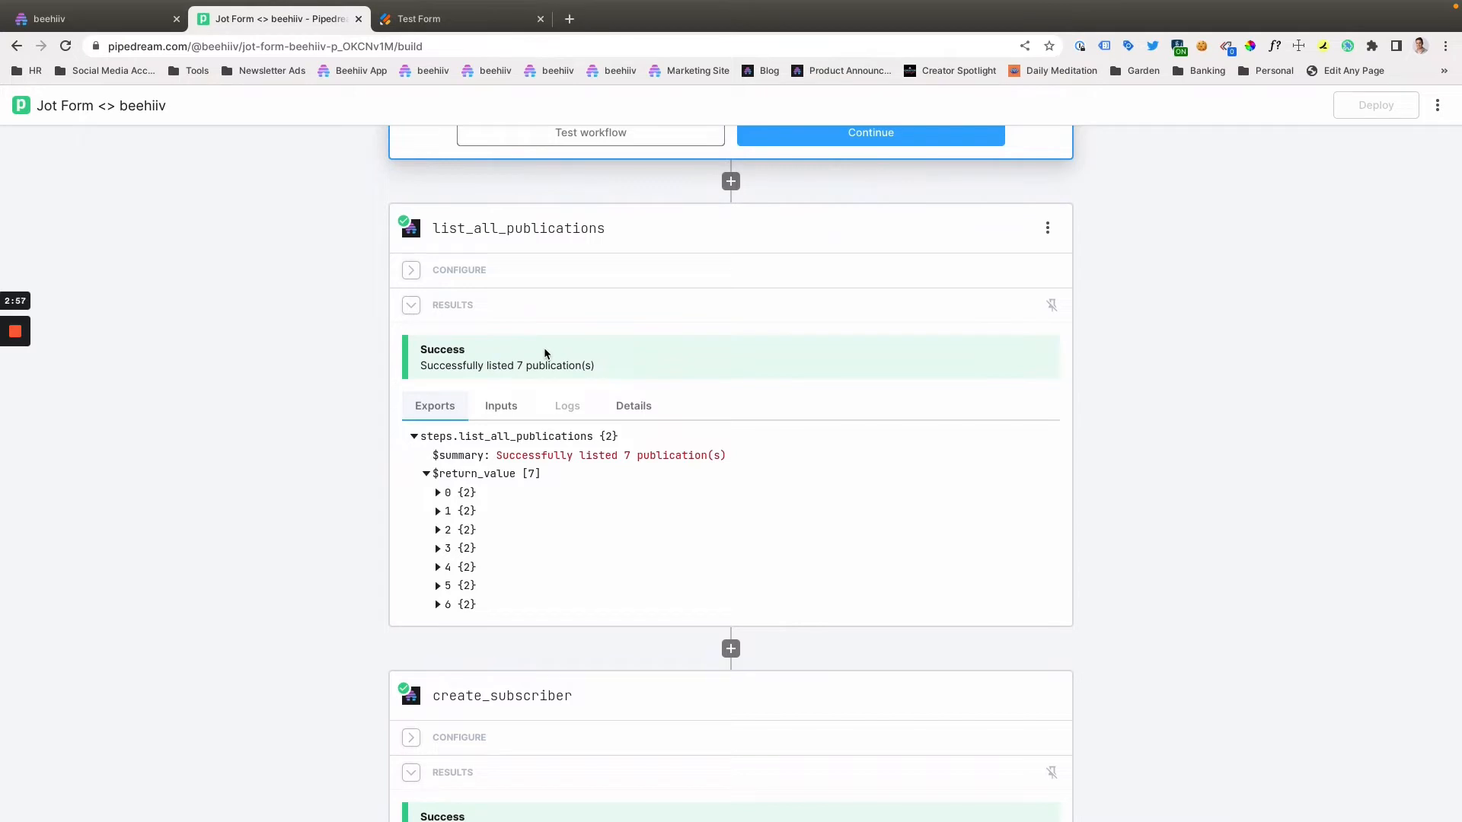
pyautogui.scroll(-4, 655, 342)
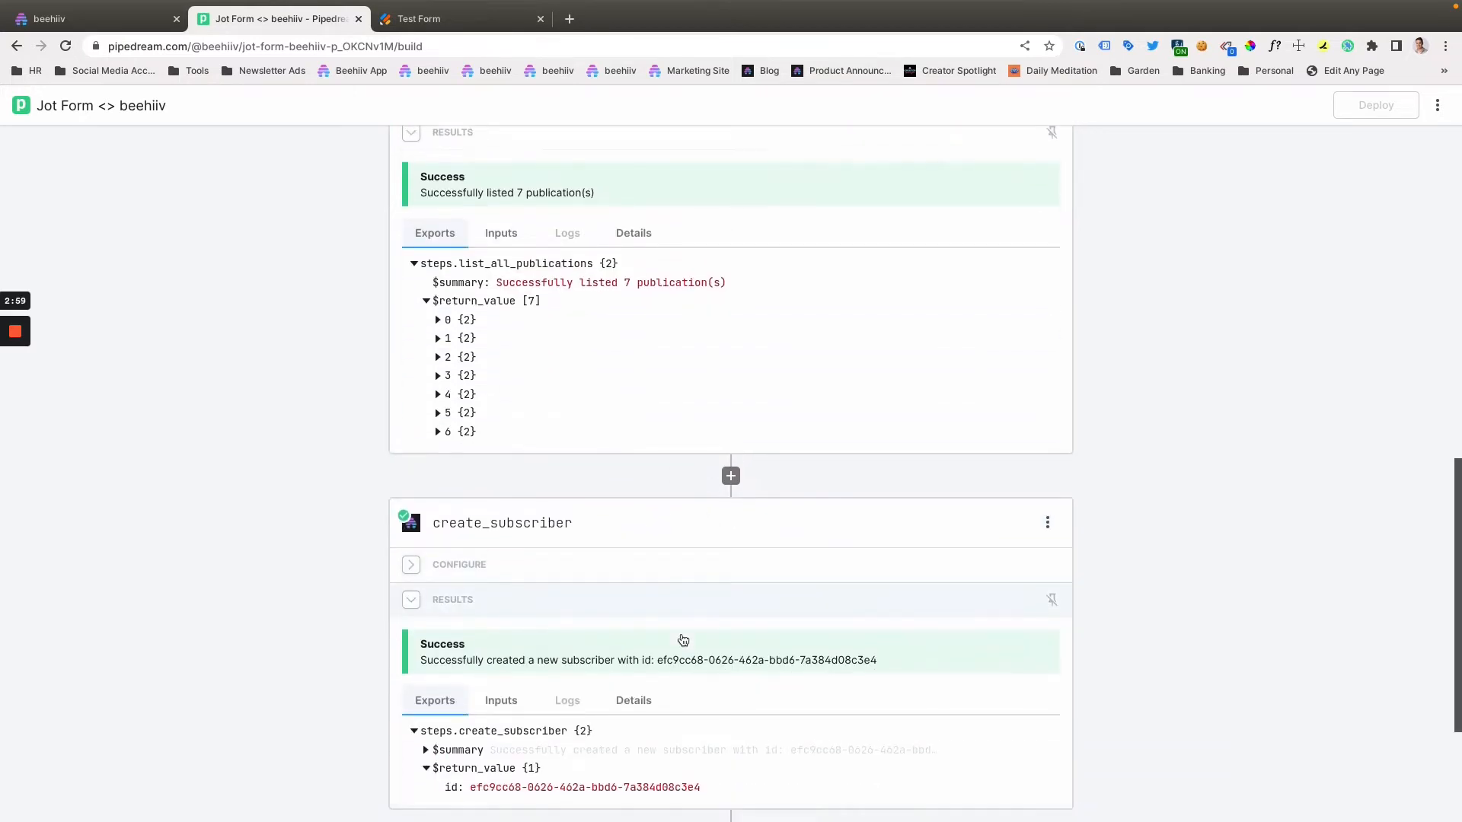
pyautogui.scroll(5, 684, 635)
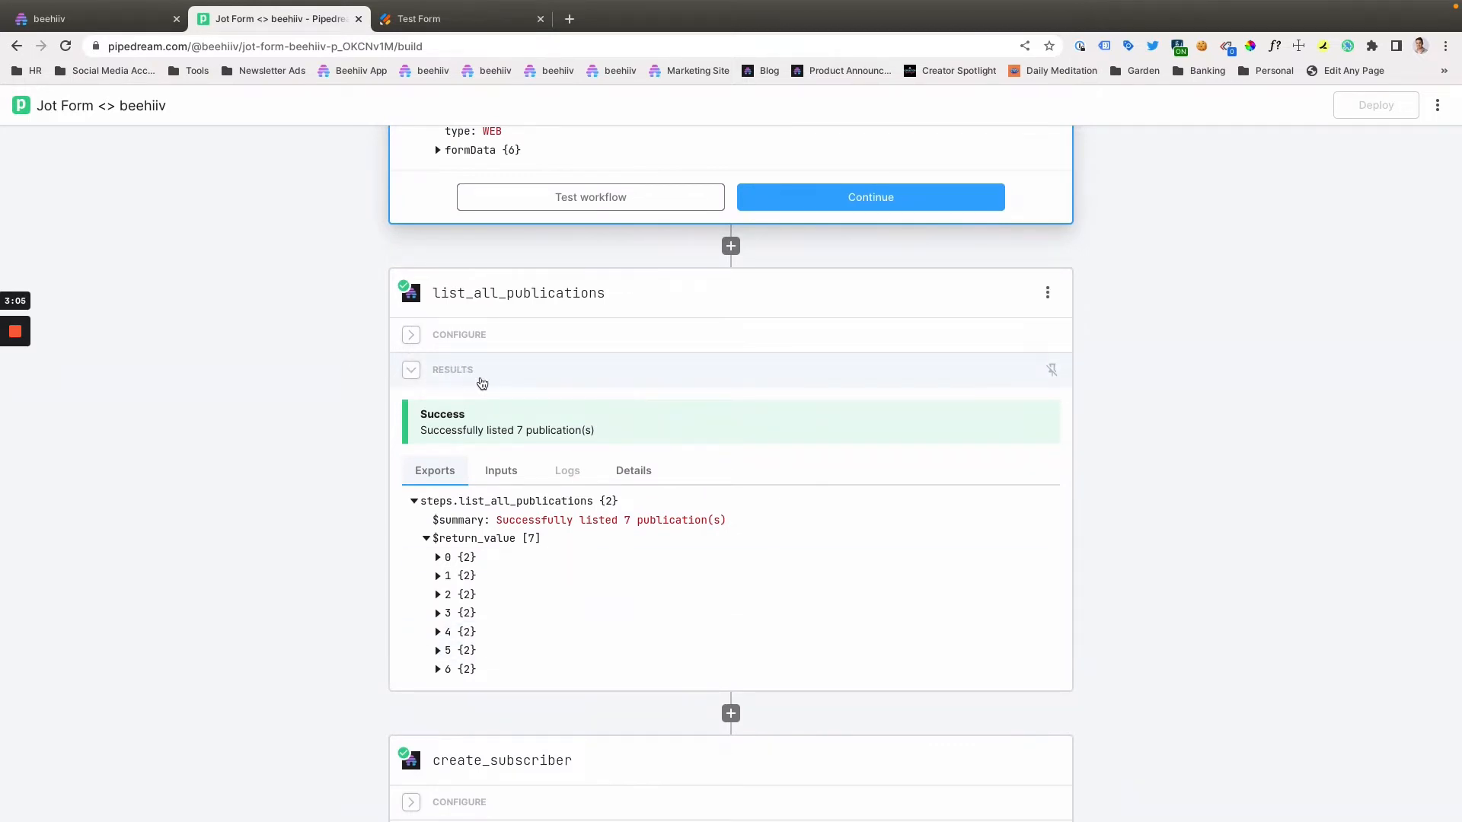
pyautogui.click(488, 334)
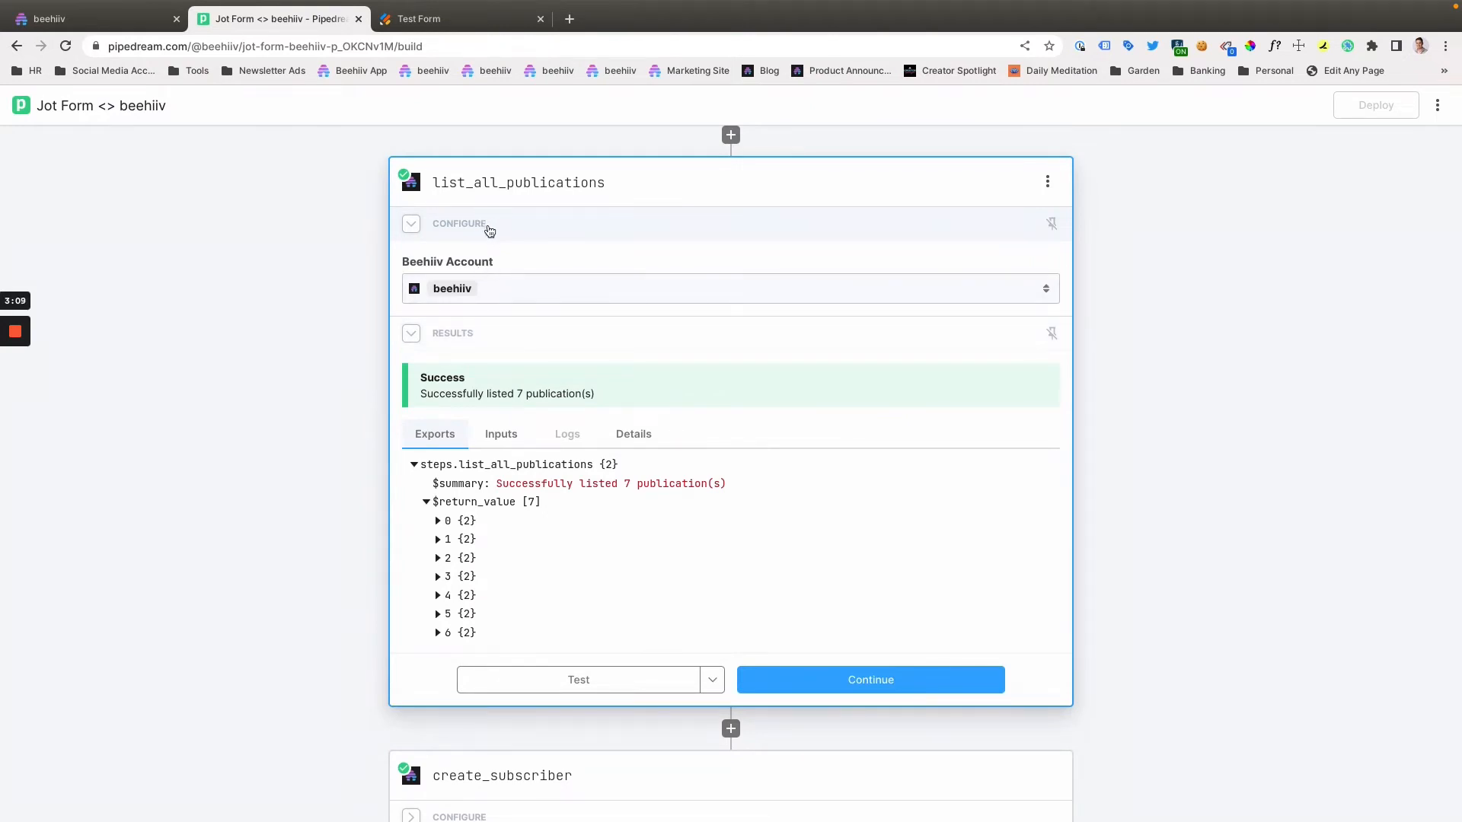
pyautogui.scroll(2, 489, 231)
pyautogui.scroll(-4, 639, 281)
pyautogui.scroll(4, 721, 294)
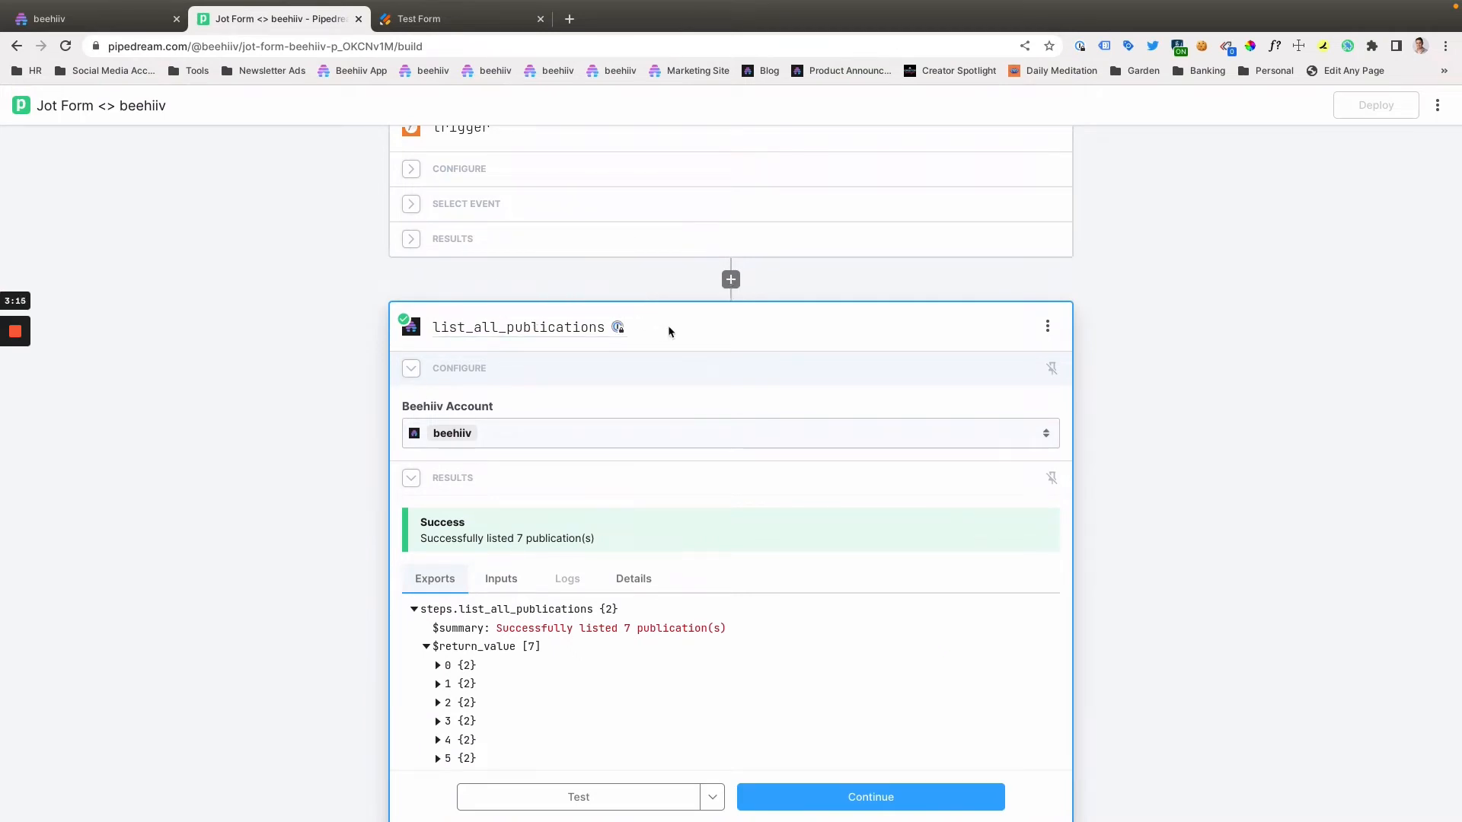
pyautogui.click(1048, 326)
pyautogui.click(904, 294)
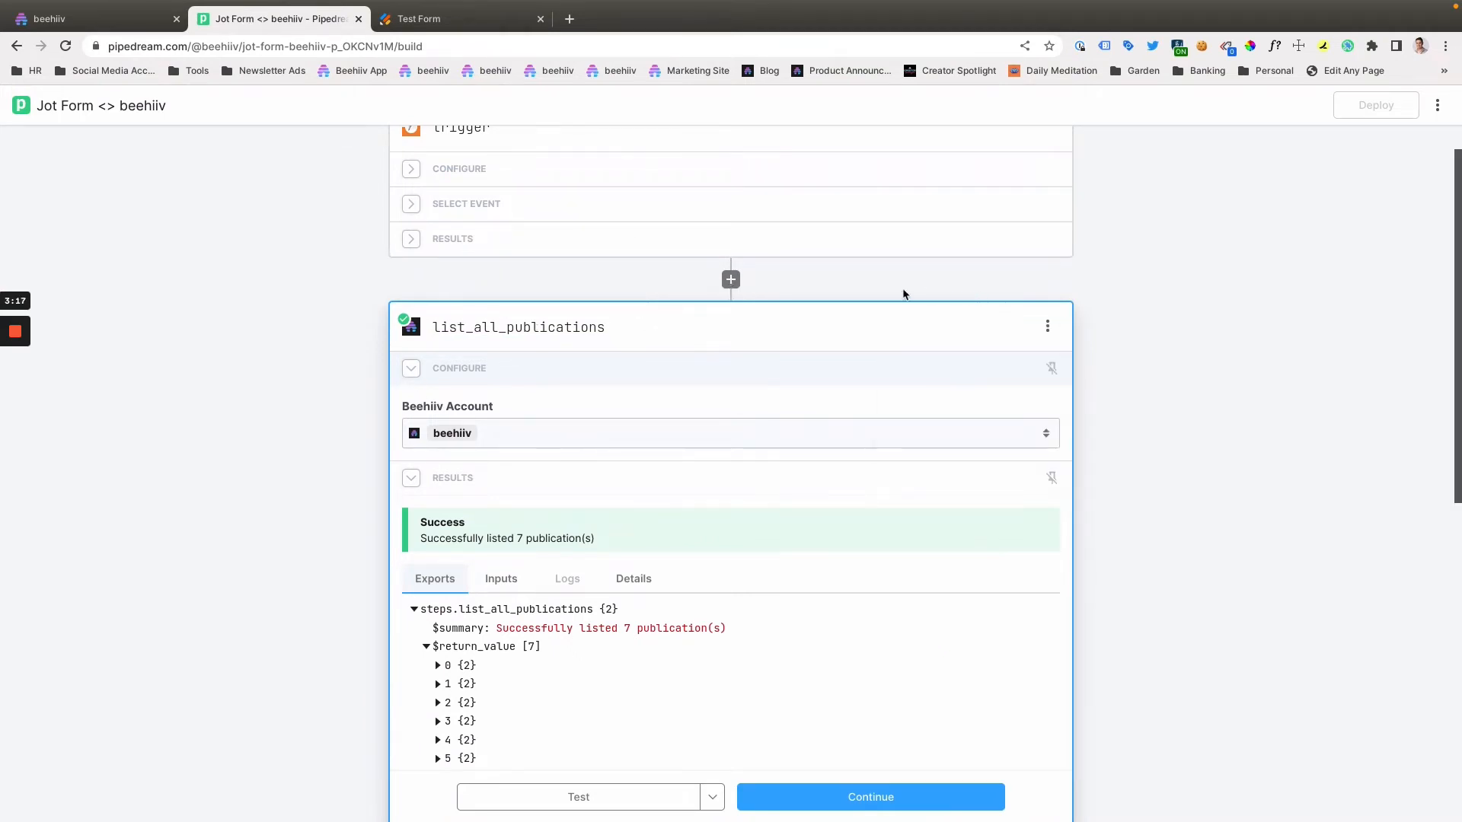
pyautogui.scroll(-1, 737, 518)
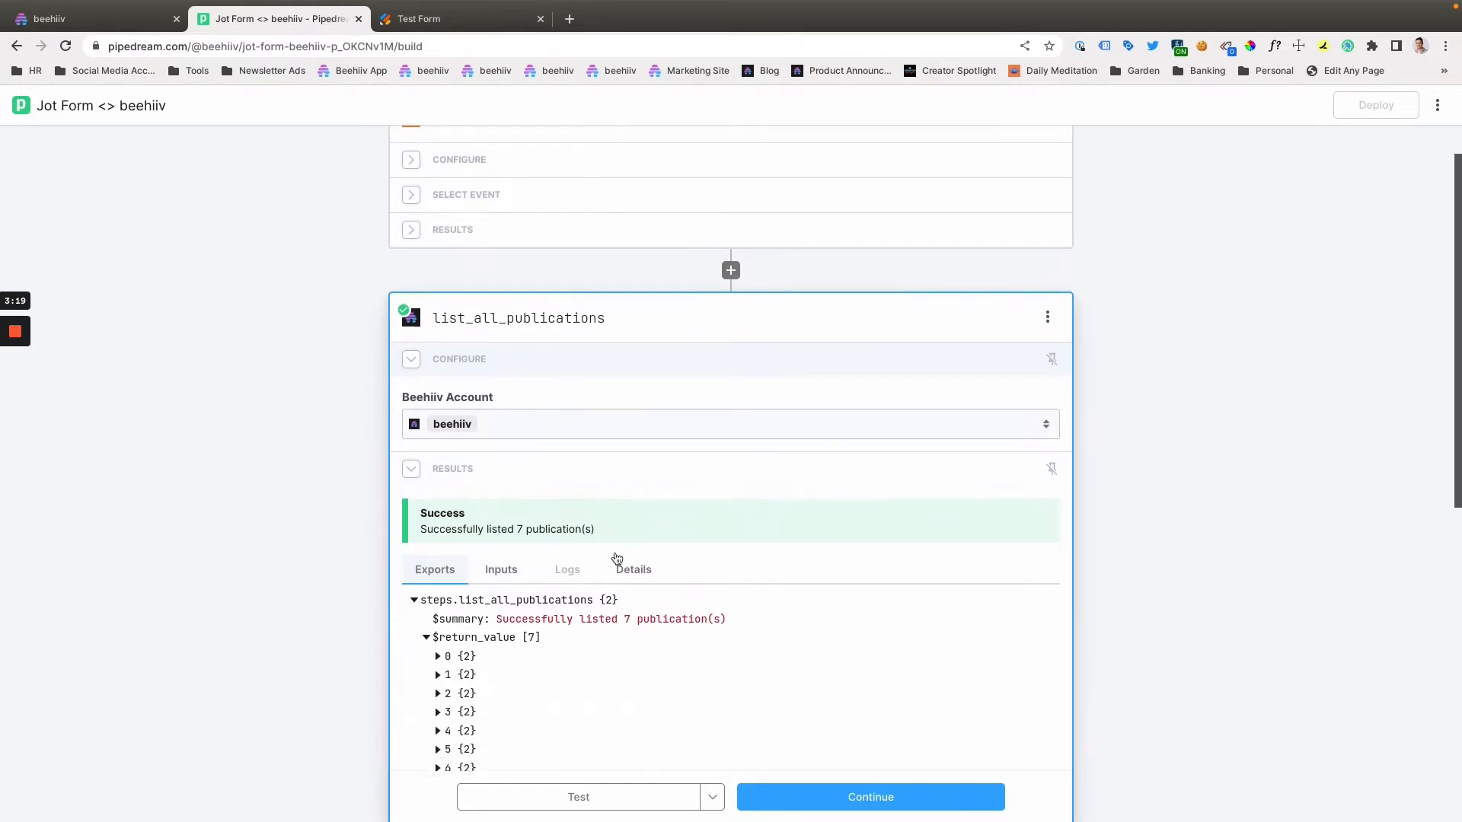
pyautogui.scroll(-2, 535, 457)
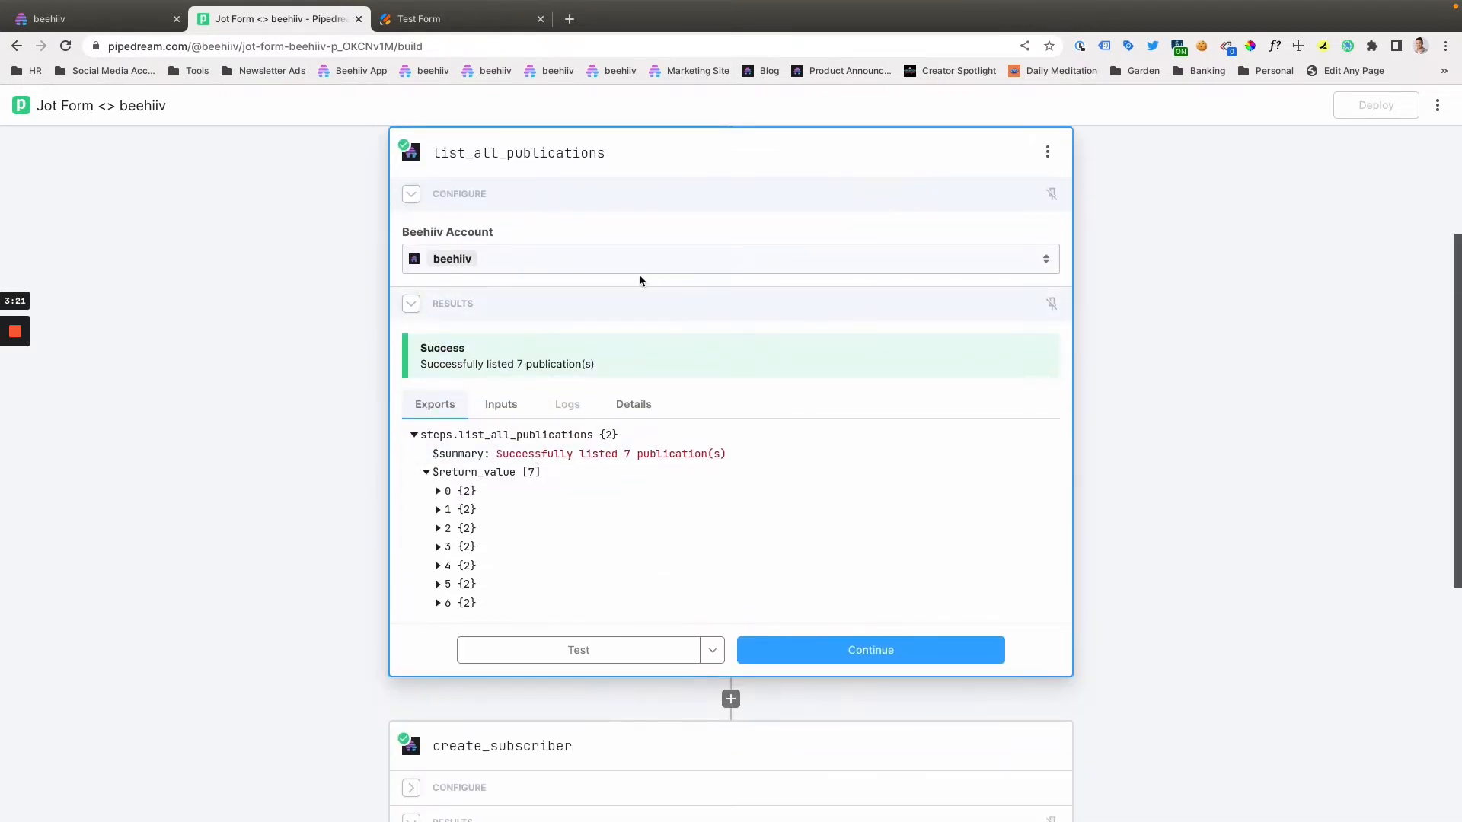
# - Expand entries 0 to 3 of the list_all_publications return value and examine their publication IDs and names
pyautogui.click(439, 491)
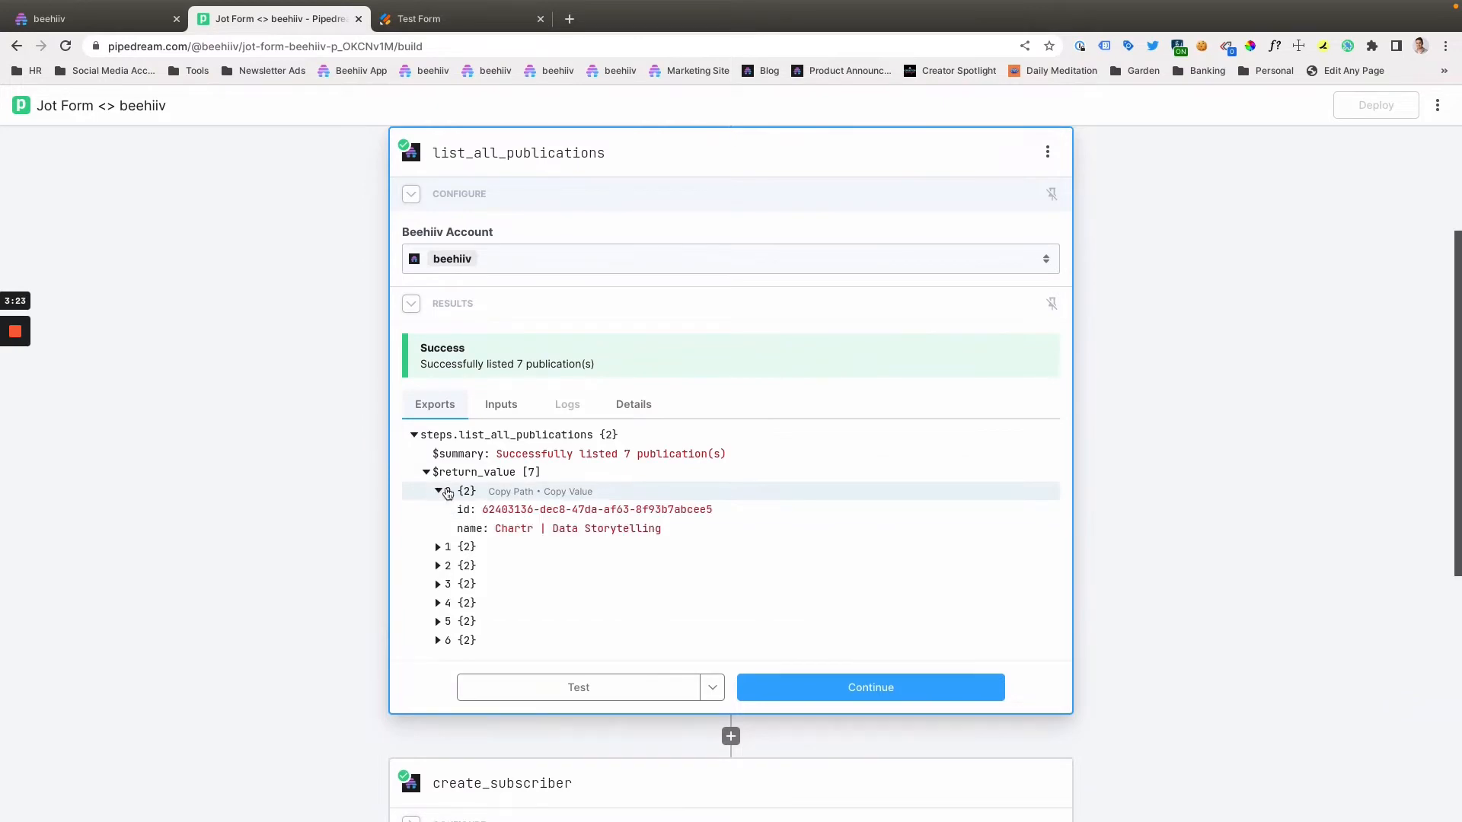
pyautogui.click(439, 547)
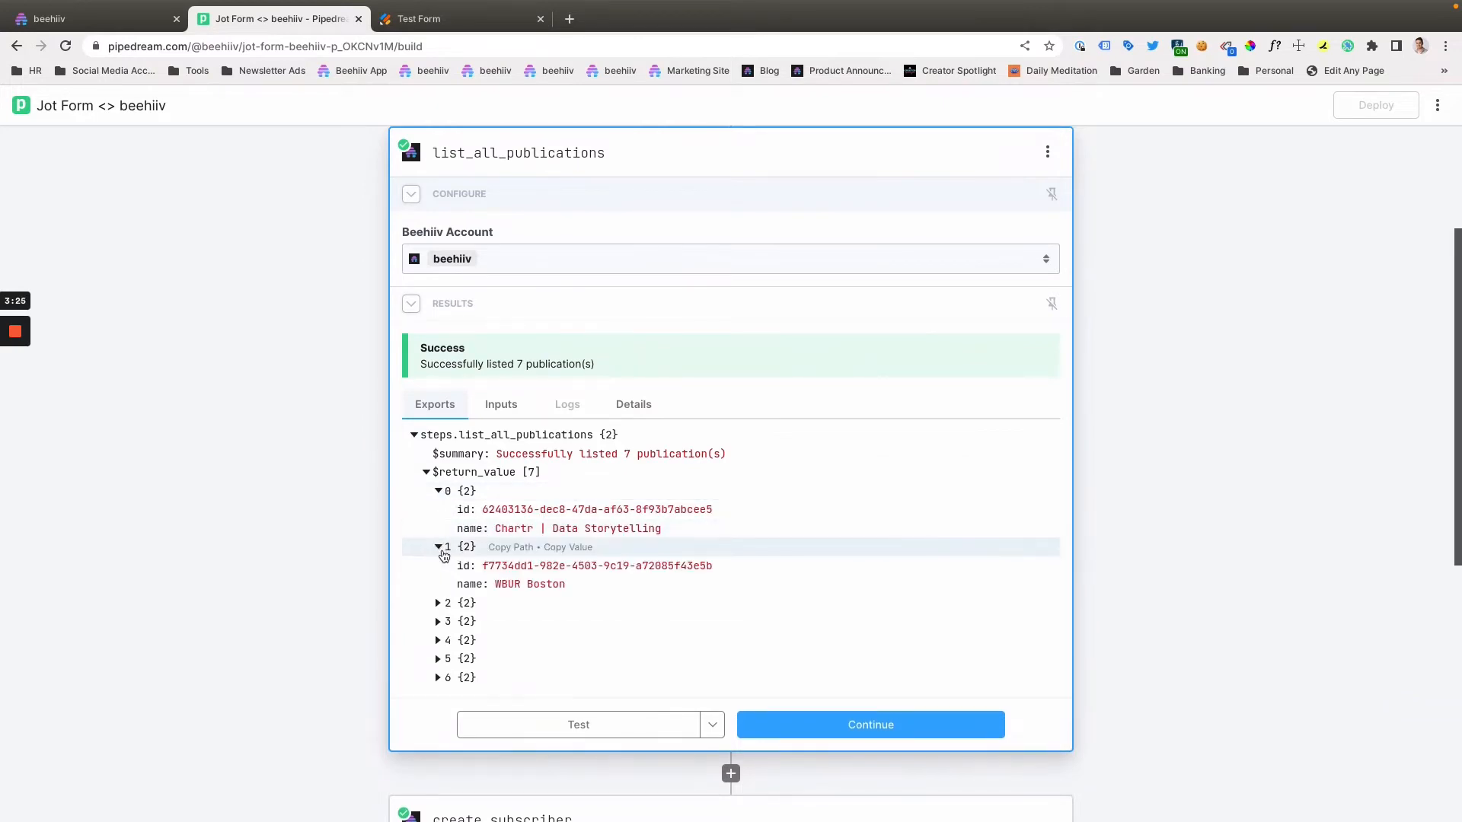
pyautogui.click(440, 603)
pyautogui.scroll(-2, 440, 605)
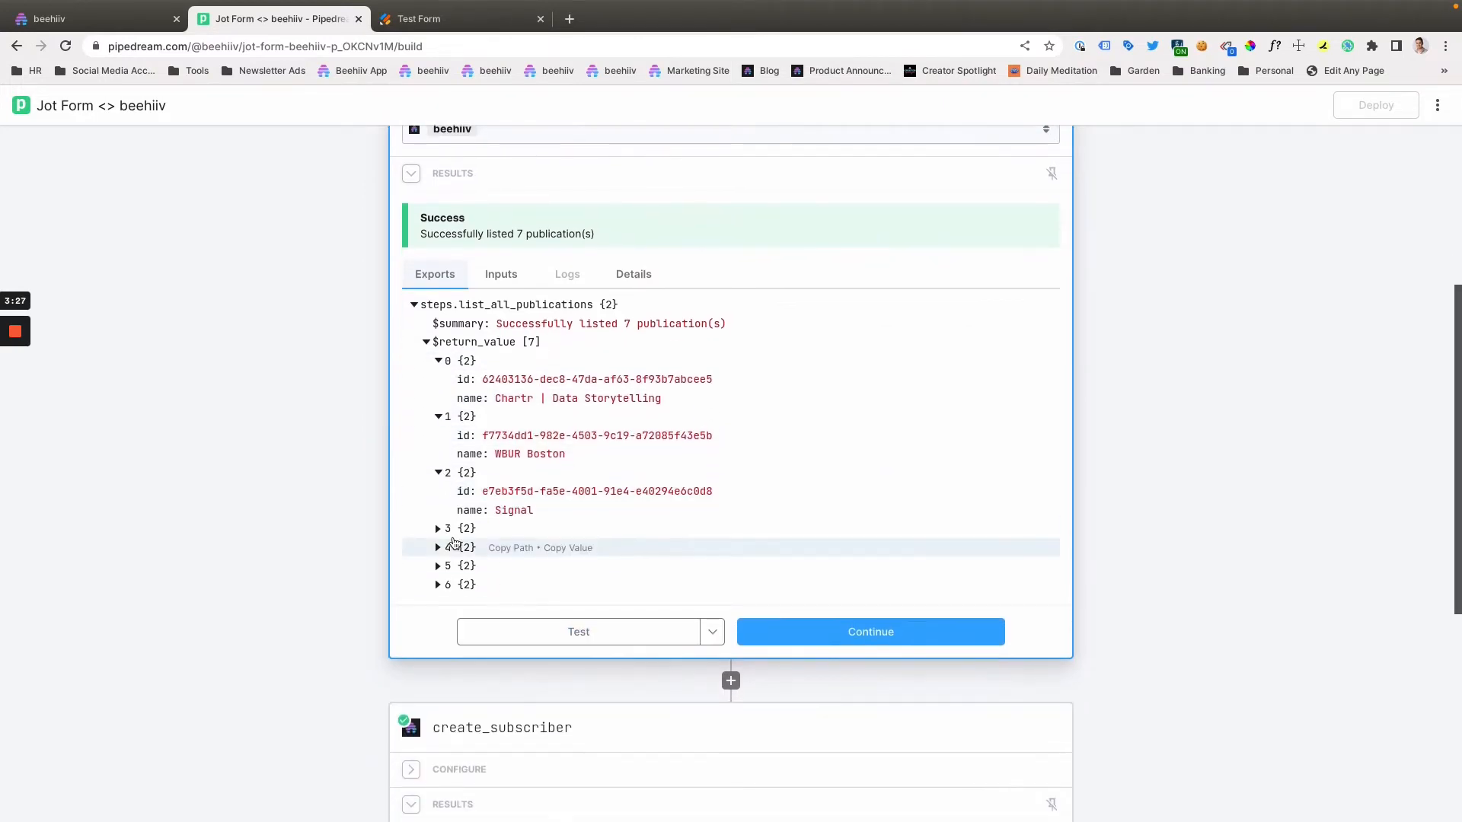
pyautogui.click(436, 529)
pyautogui.scroll(-2, 487, 518)
pyautogui.scroll(5, 509, 495)
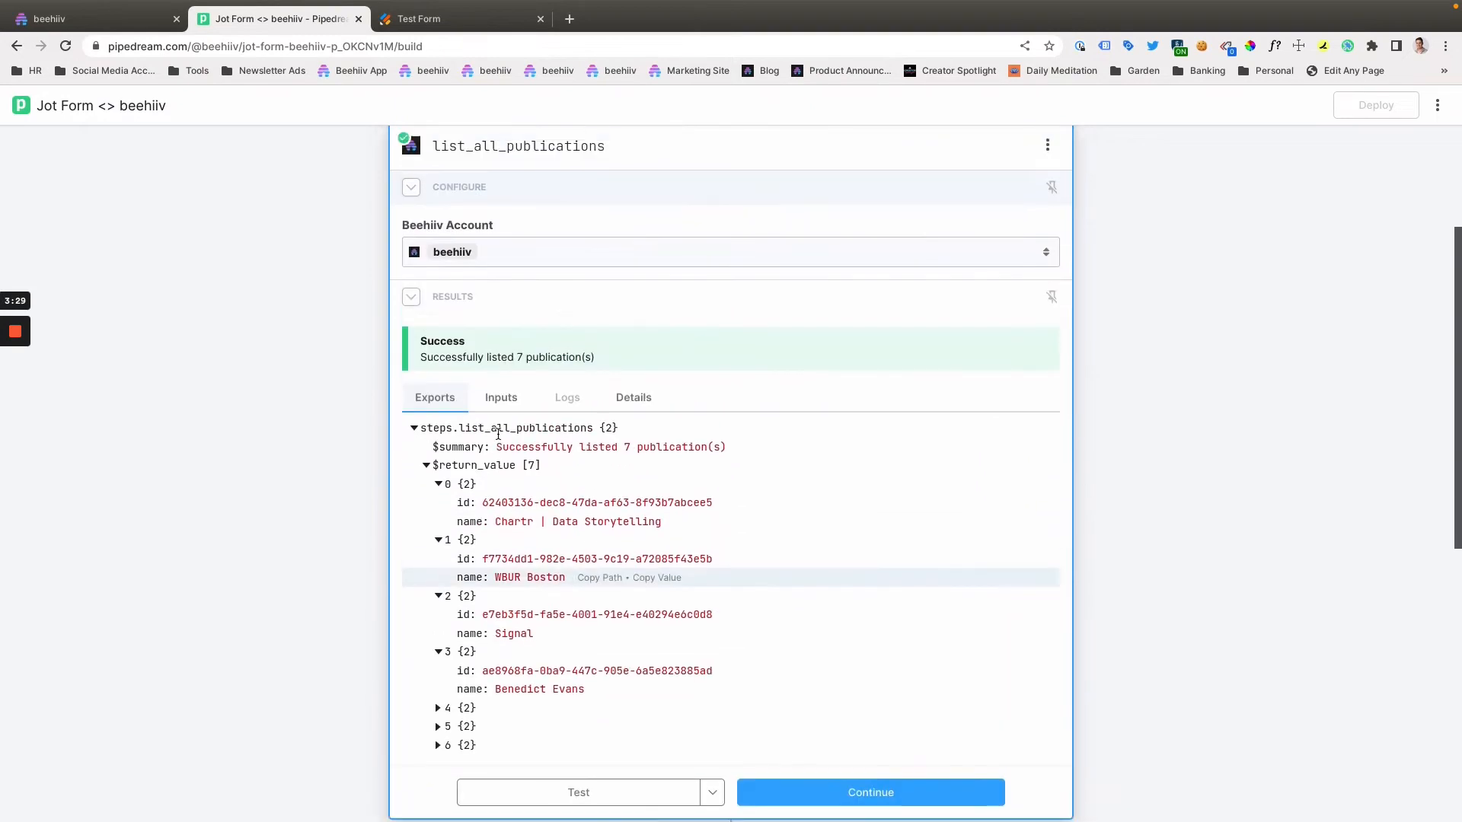
pyautogui.scroll(1, 509, 477)
pyautogui.scroll(-4, 493, 697)
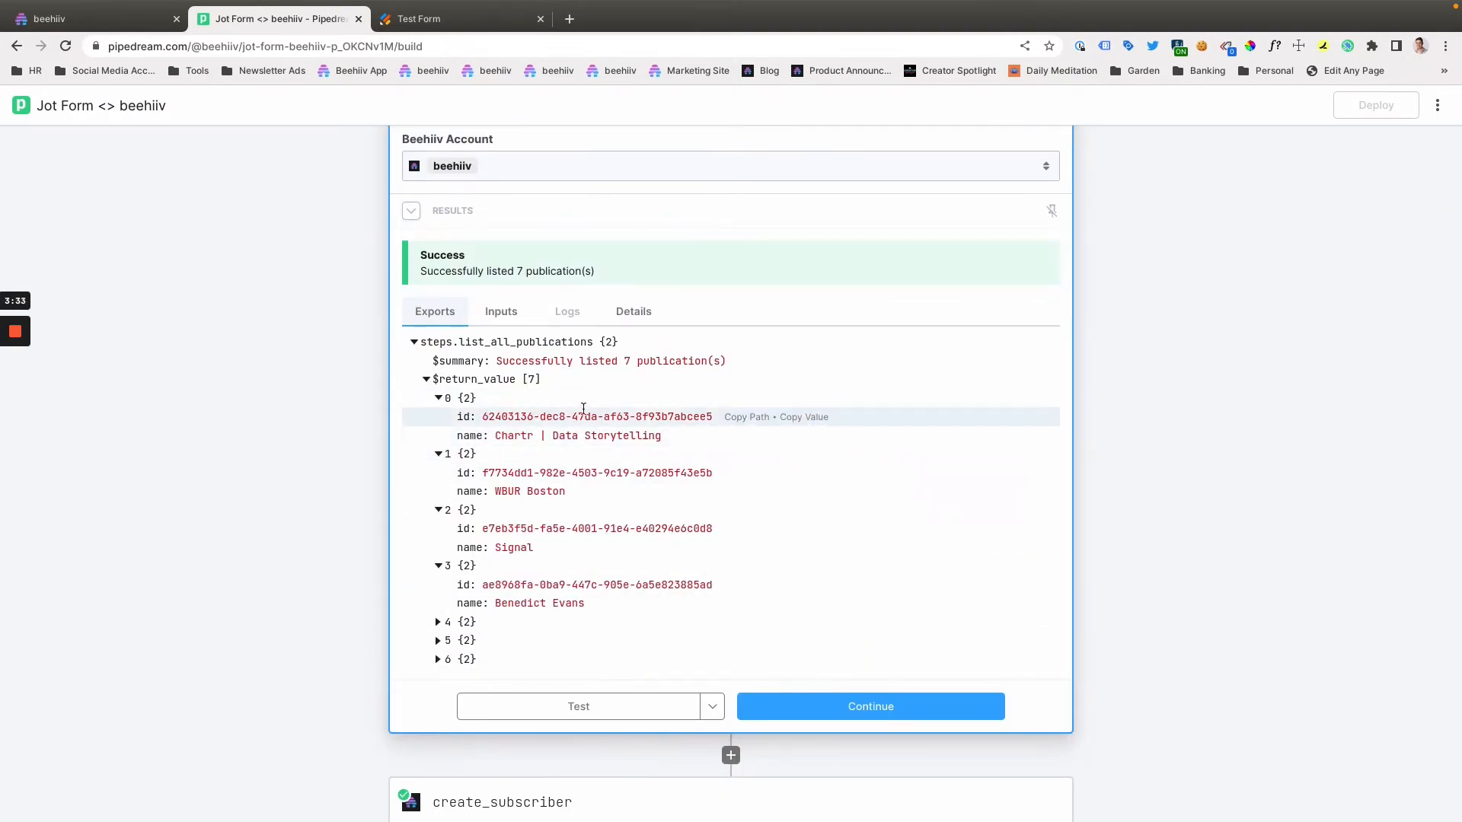
# - Collapse entries 0 to 3 of the list_all_publications return value again
pyautogui.click(438, 398)
pyautogui.click(439, 416)
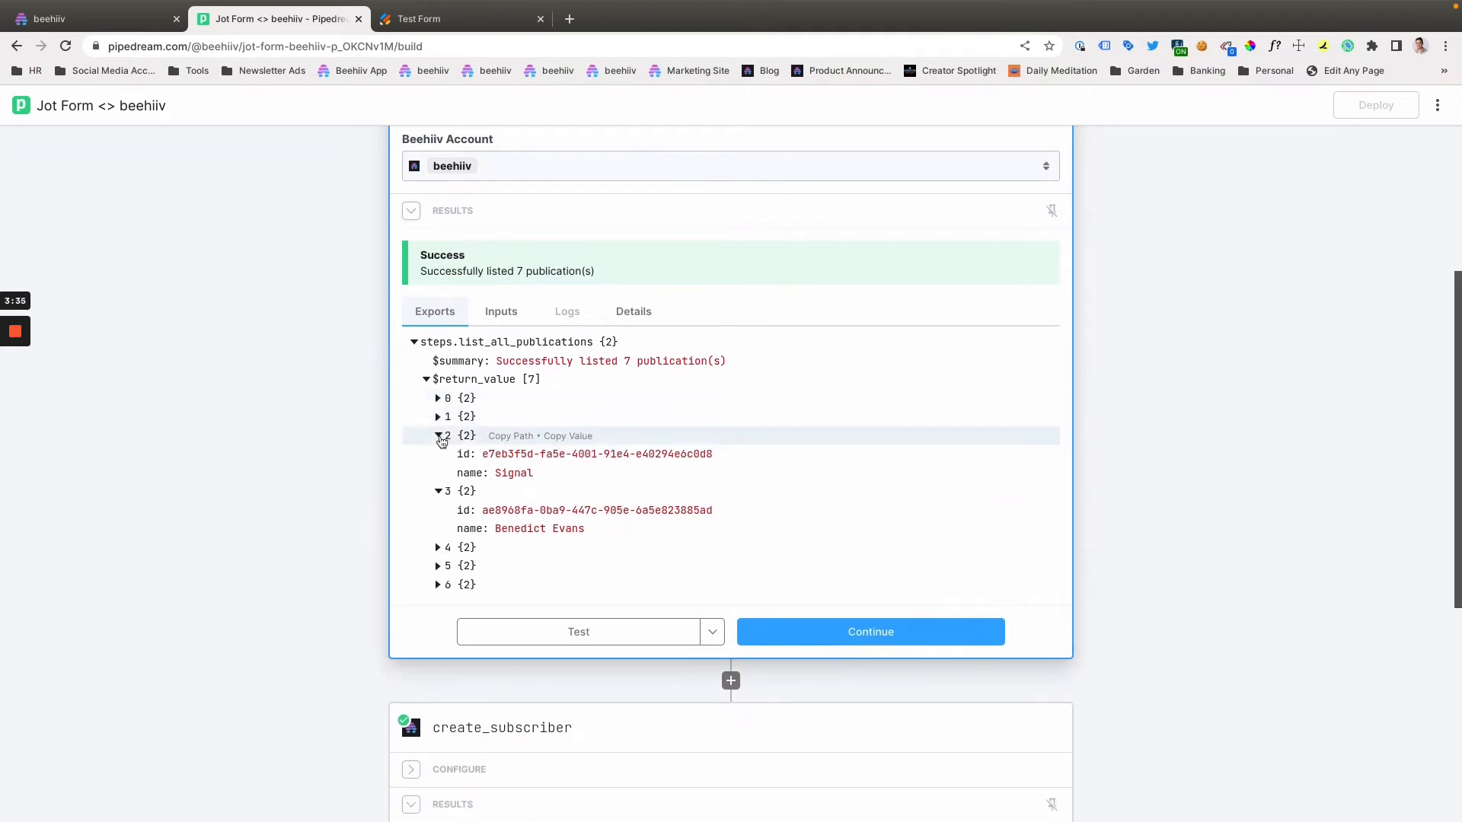
pyautogui.click(439, 437)
pyautogui.click(439, 455)
pyautogui.scroll(-2, 586, 568)
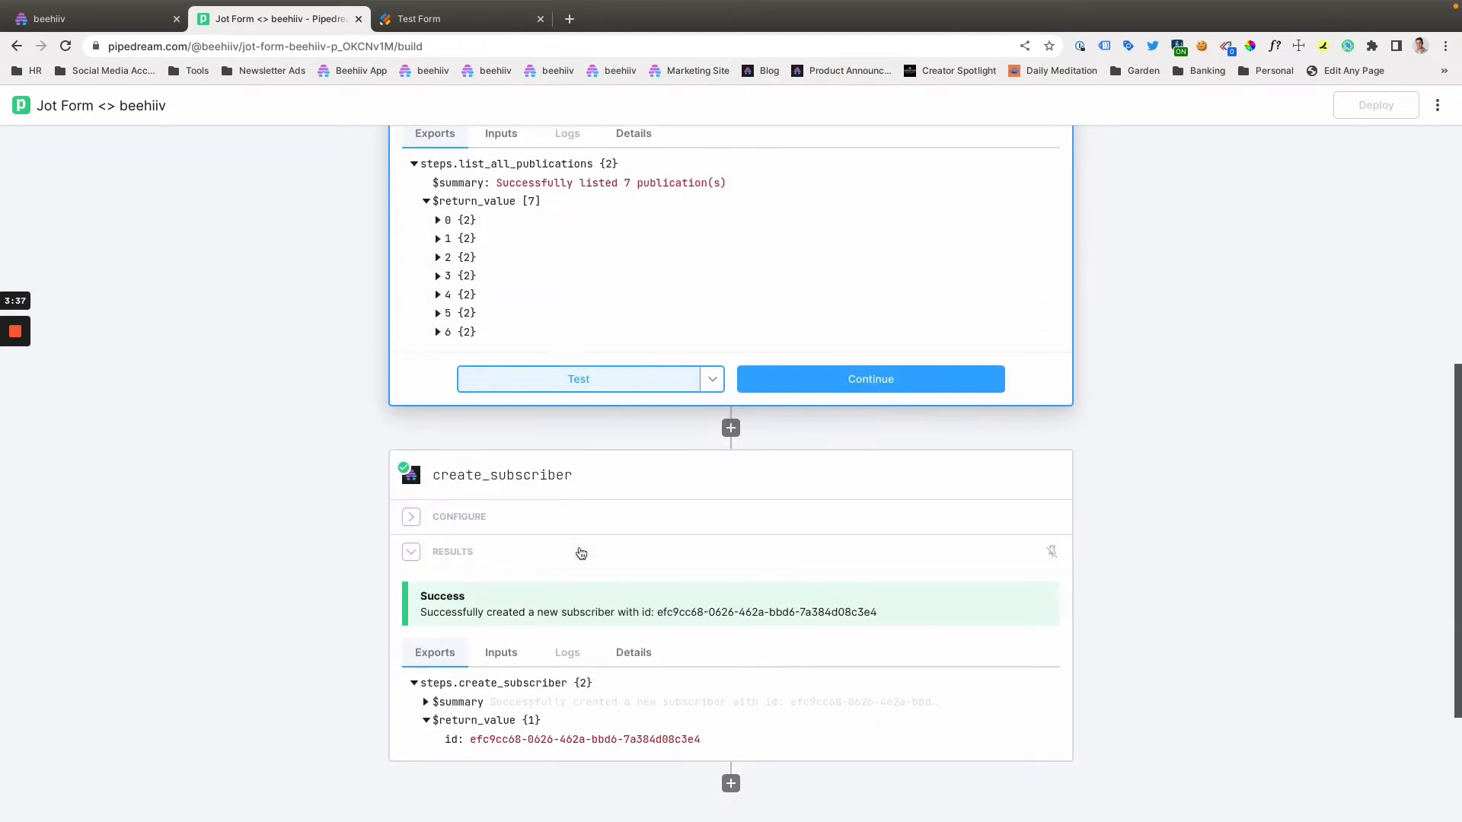
# - Expand the create_subscriber step's configuration and review its Beehiiv account, Email, Publication Id and optional fields
pyautogui.scroll(-1, 581, 554)
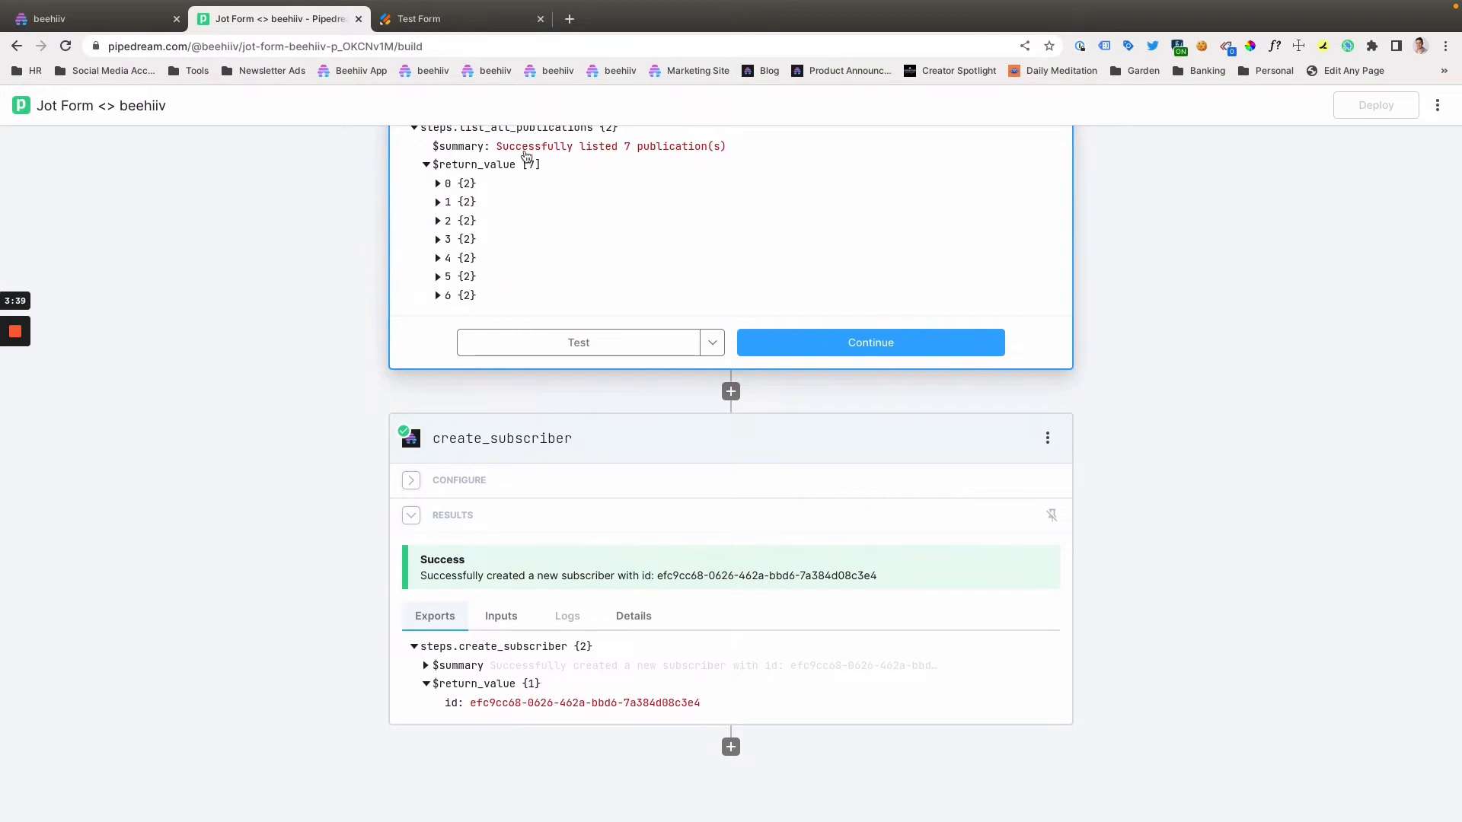
pyautogui.click(502, 480)
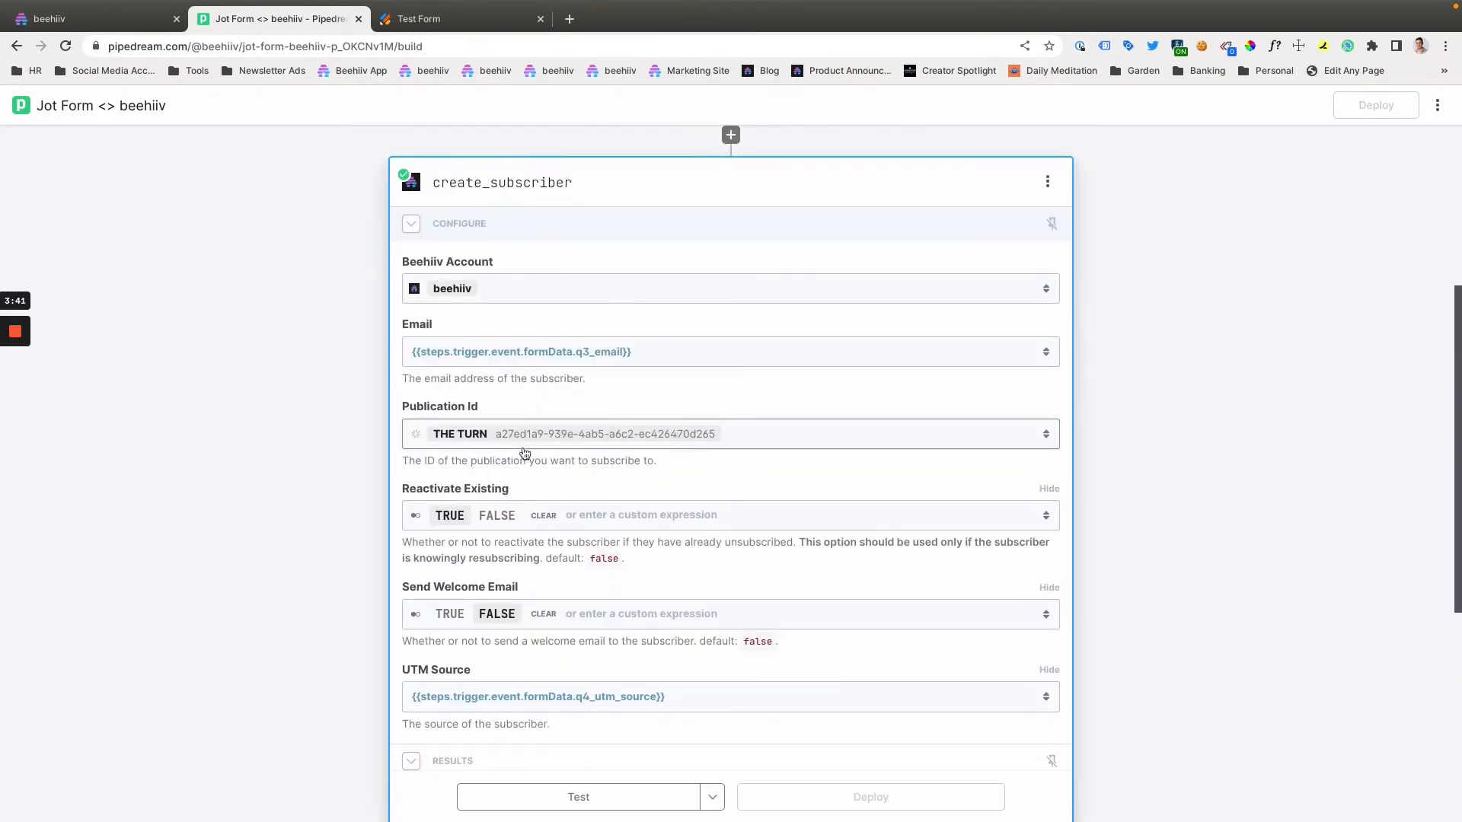
pyautogui.scroll(1, 525, 454)
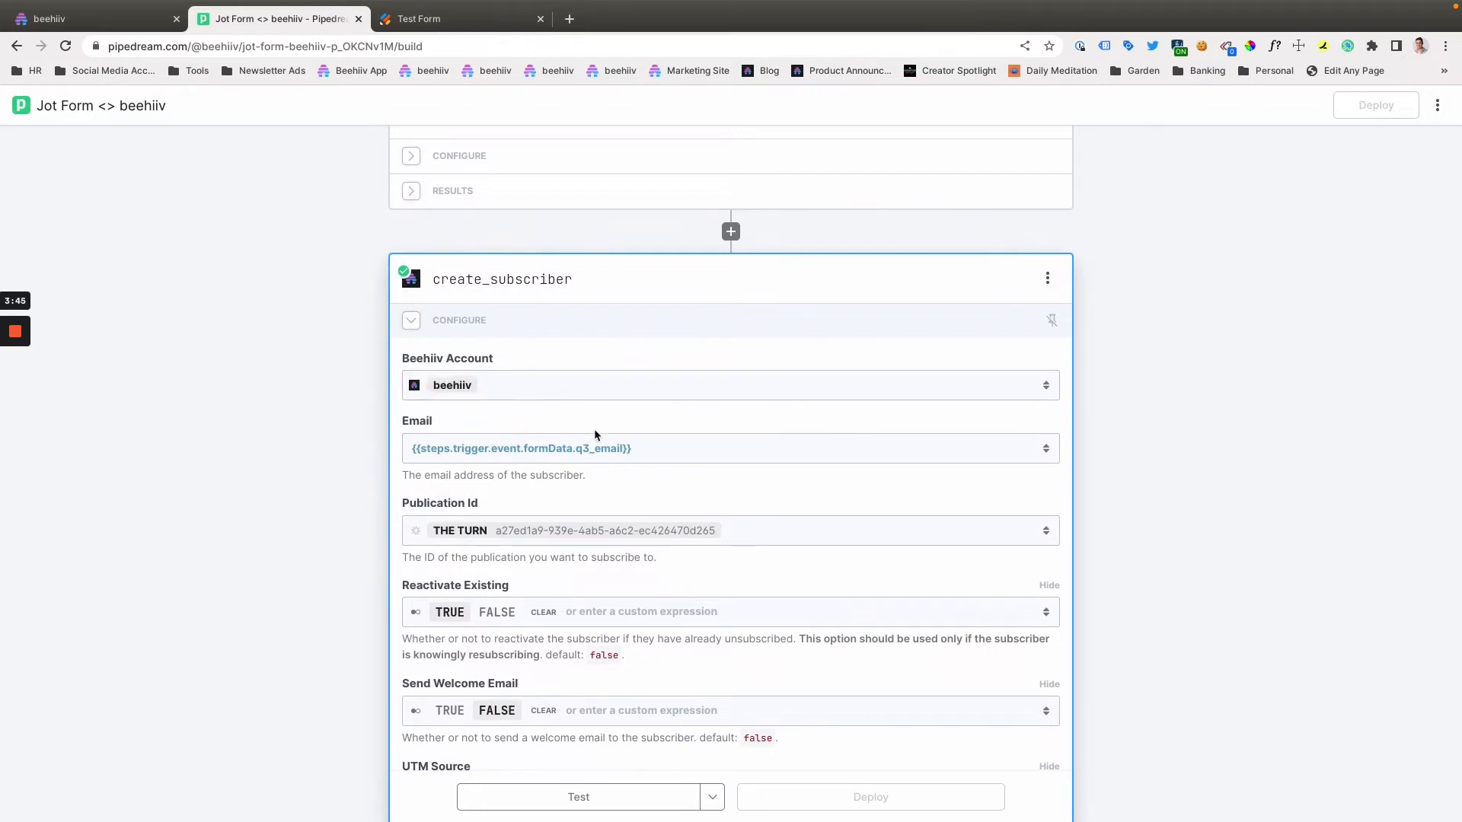
# - Insert the trigger event's formData q3_email path into the create_subscriber step's Email field
pyautogui.click(648, 448)
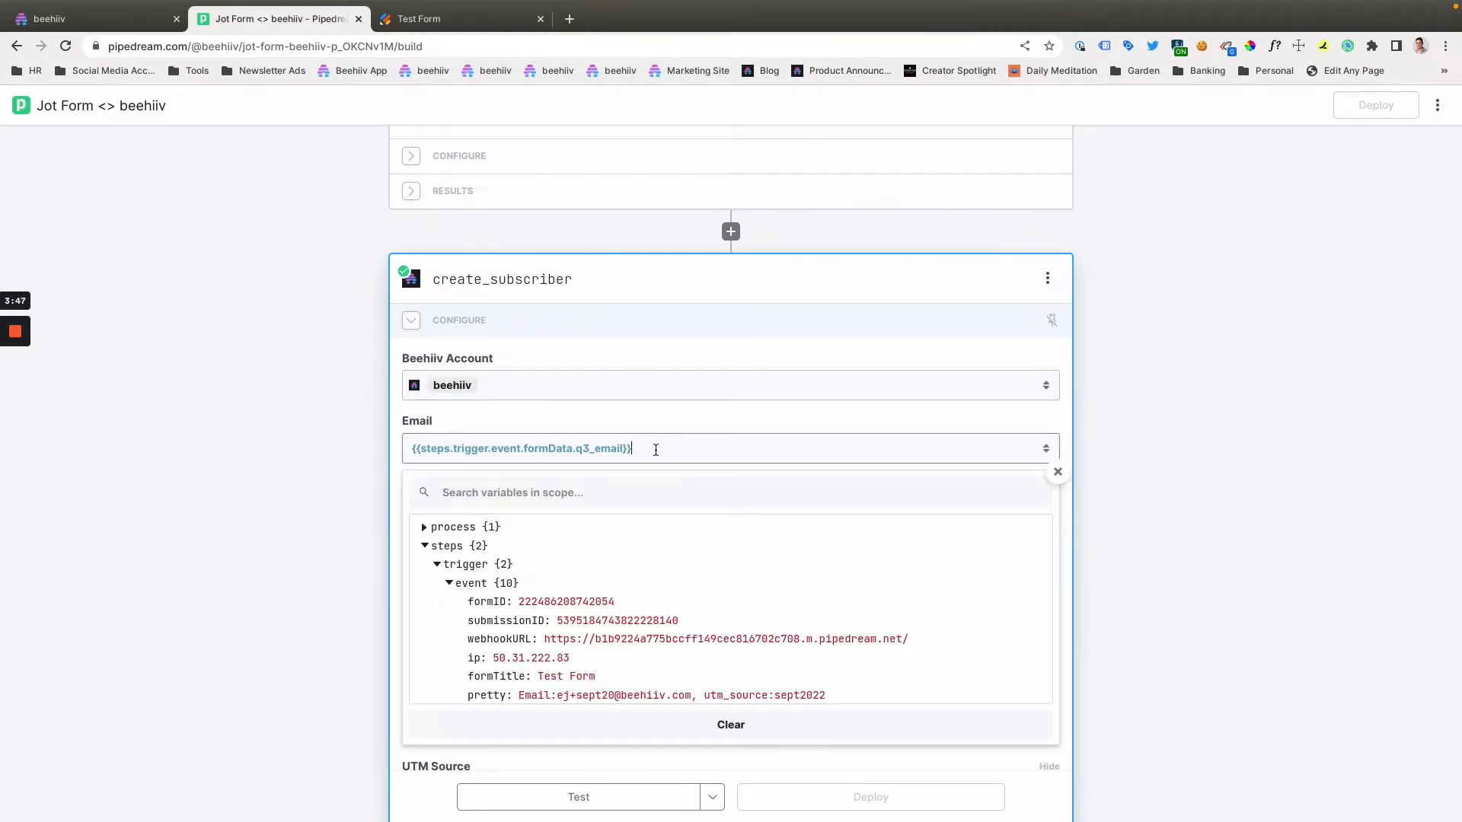
pyautogui.scroll(-8, 604, 564)
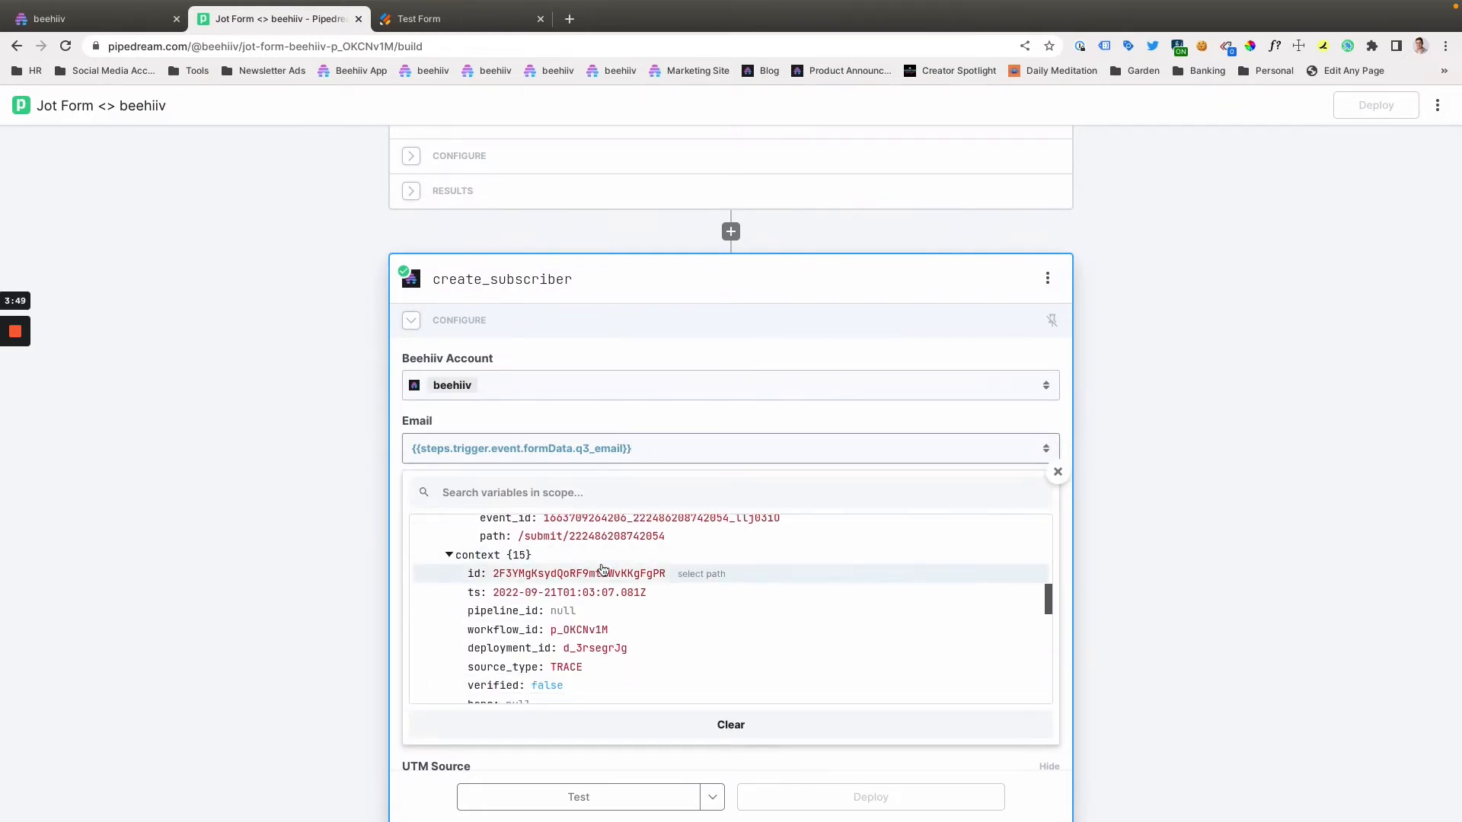
pyautogui.scroll(3, 604, 569)
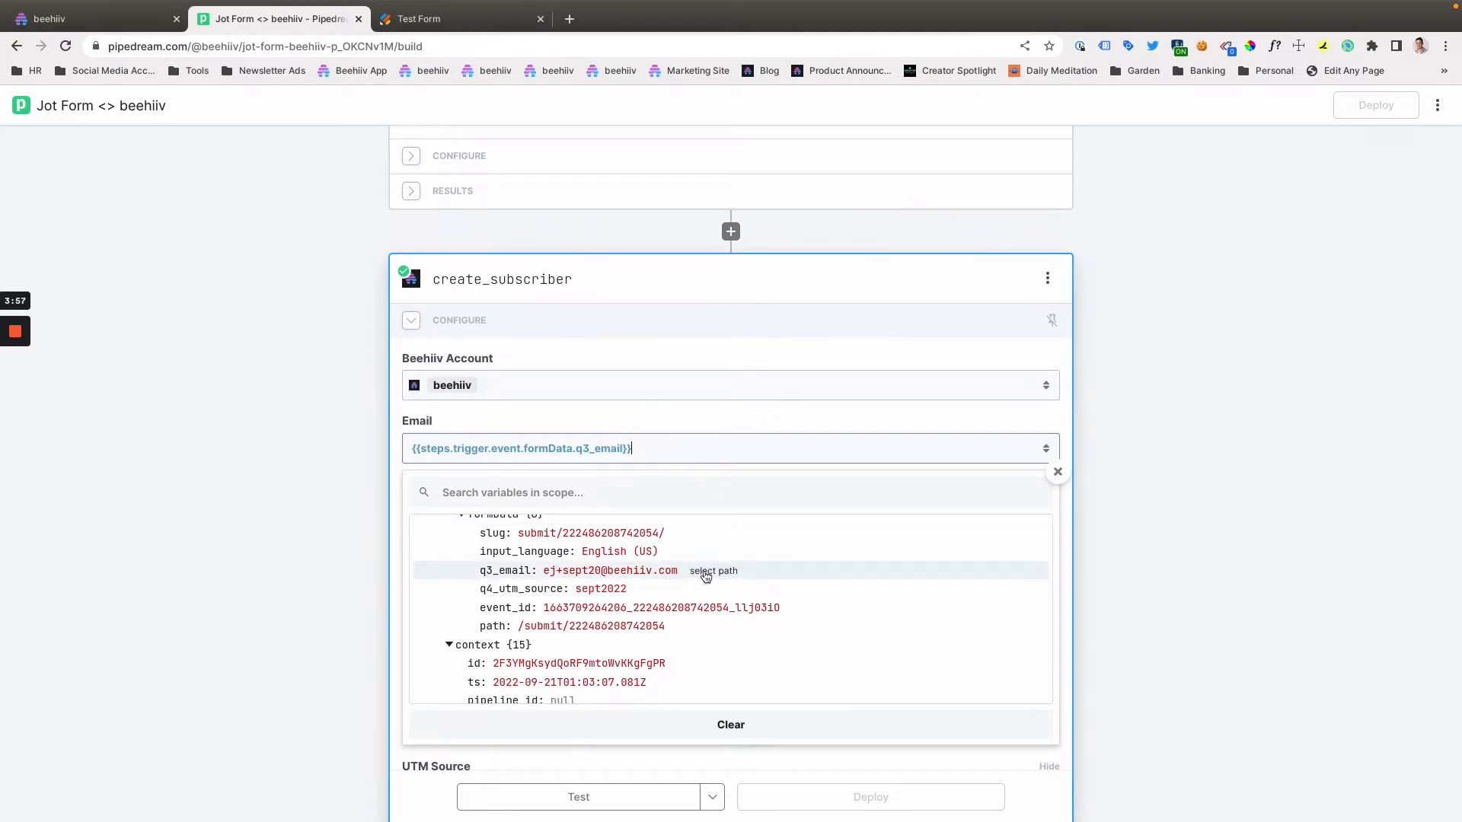
pyautogui.click(707, 572)
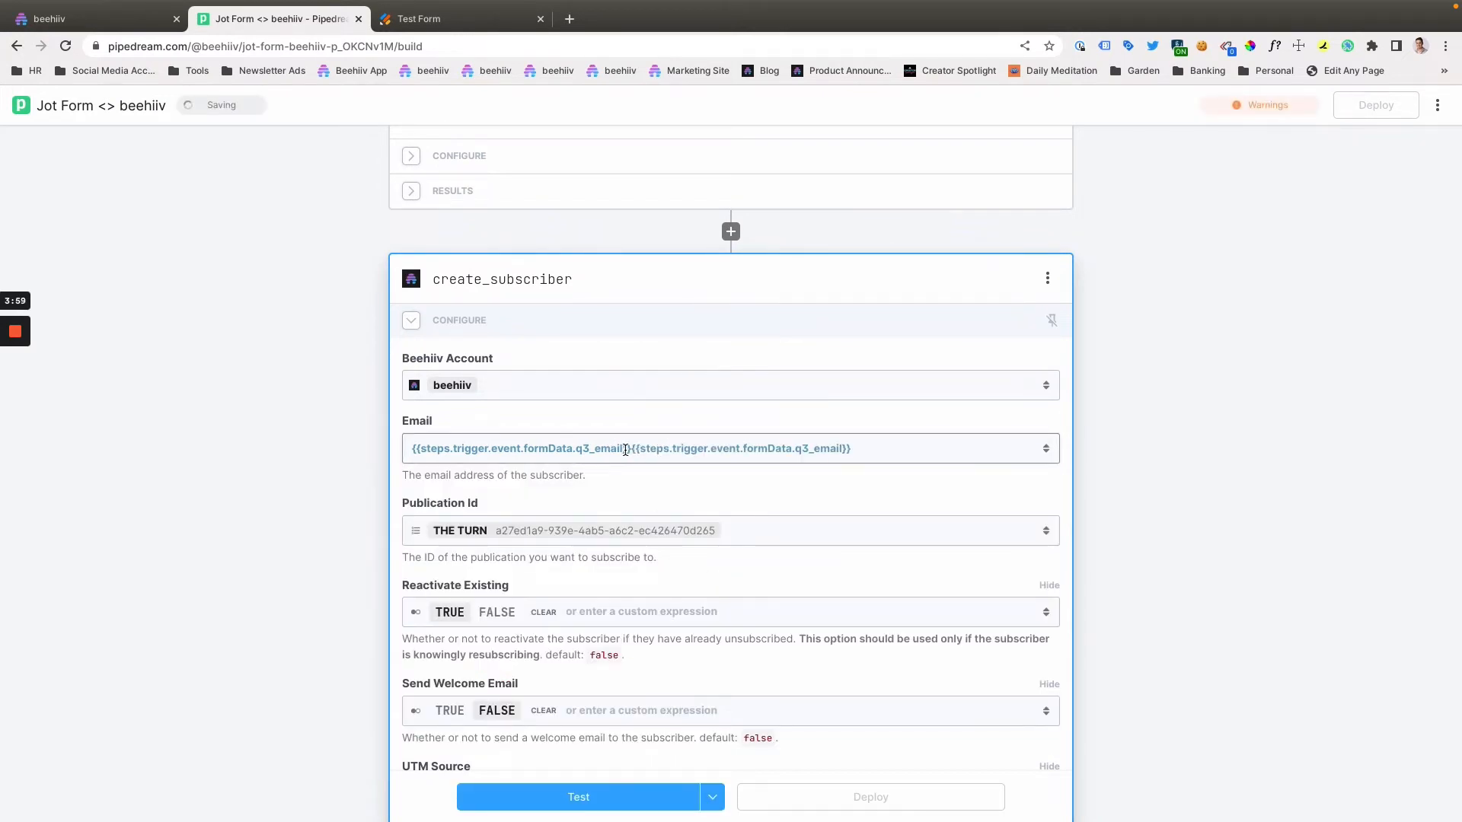
# - Remove the duplicate q3_email expression from the Email field, leaving only {{steps.trigger.event.formData.q3_email}}
pyautogui.click(625, 450)
pyautogui.moveTo(631, 449); pyautogui.dragTo(980, 451)
pyautogui.click(979, 451)
pyautogui.press('BackSpace')
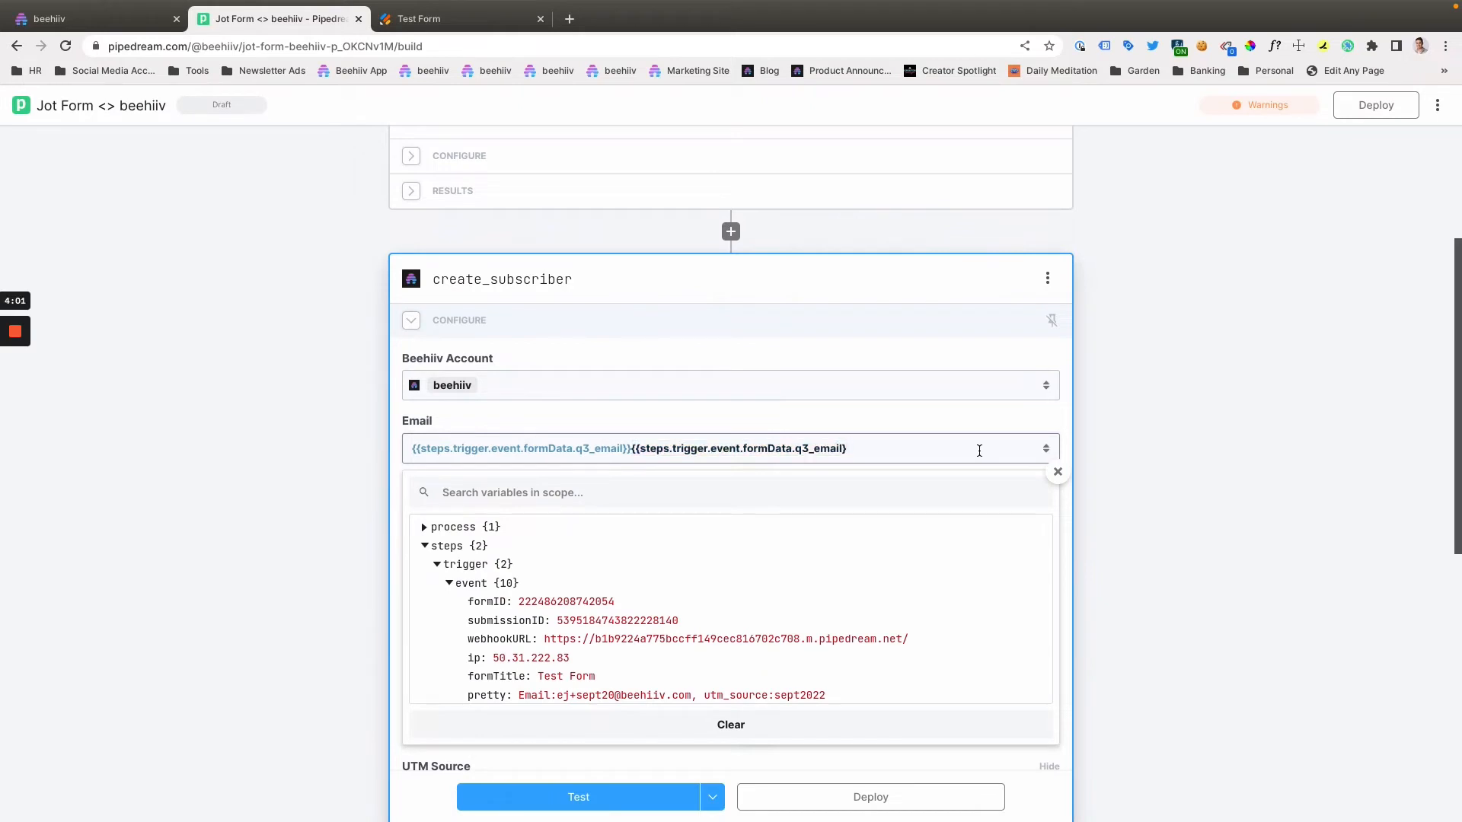
pyautogui.press('BackSpace')
pyautogui.press('BackSpace')
pyautogui.press('BackSpace')
pyautogui.press('BackSpace')
pyautogui.press('BackSpace')
pyautogui.scroll(-1, 631, 412)
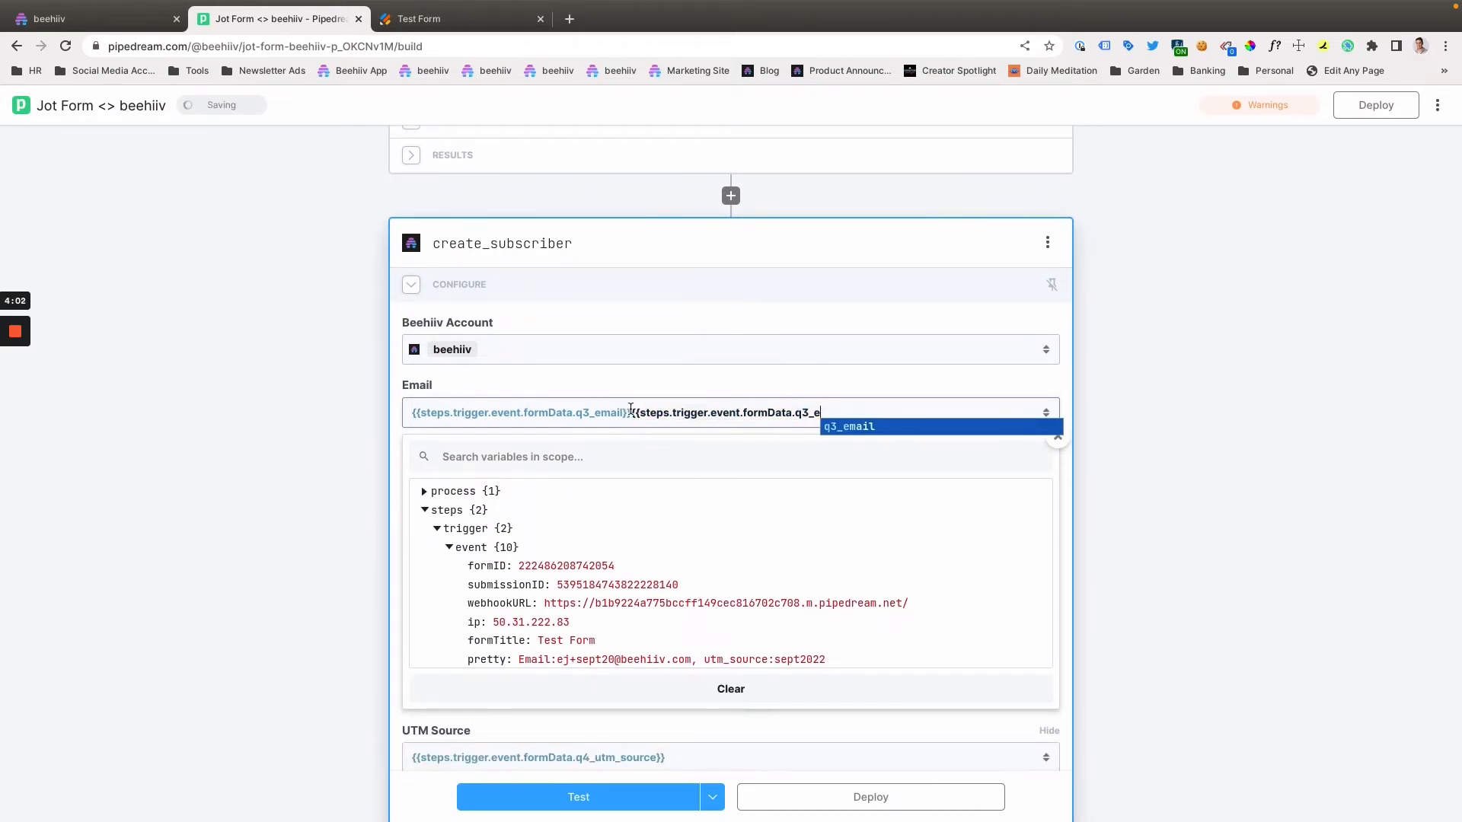
pyautogui.click(958, 425)
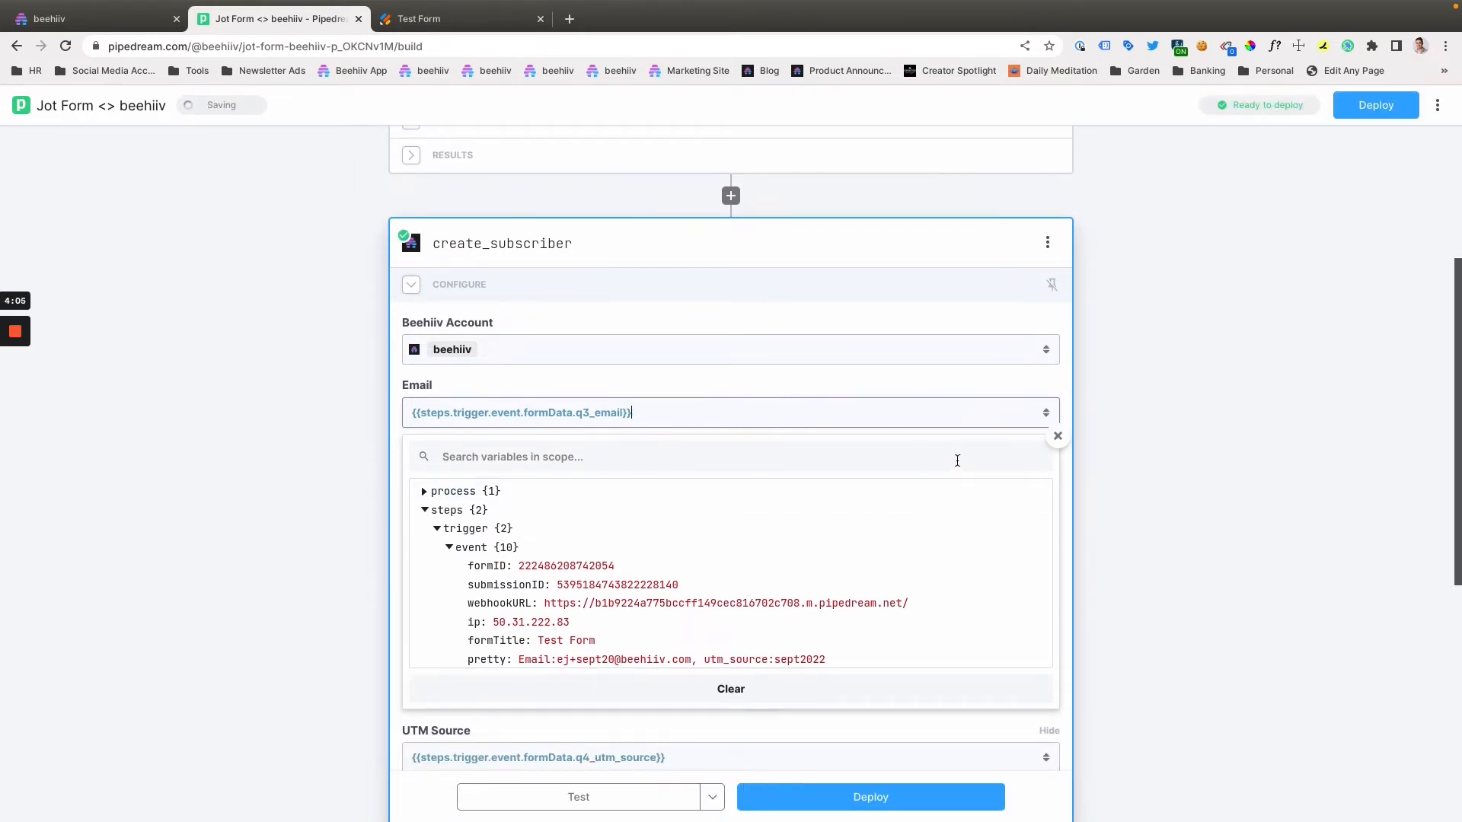
pyautogui.click(1089, 437)
# - Review the publications available for the create_subscriber step's Publication Id, keeping THE TURN selected
pyautogui.click(600, 502)
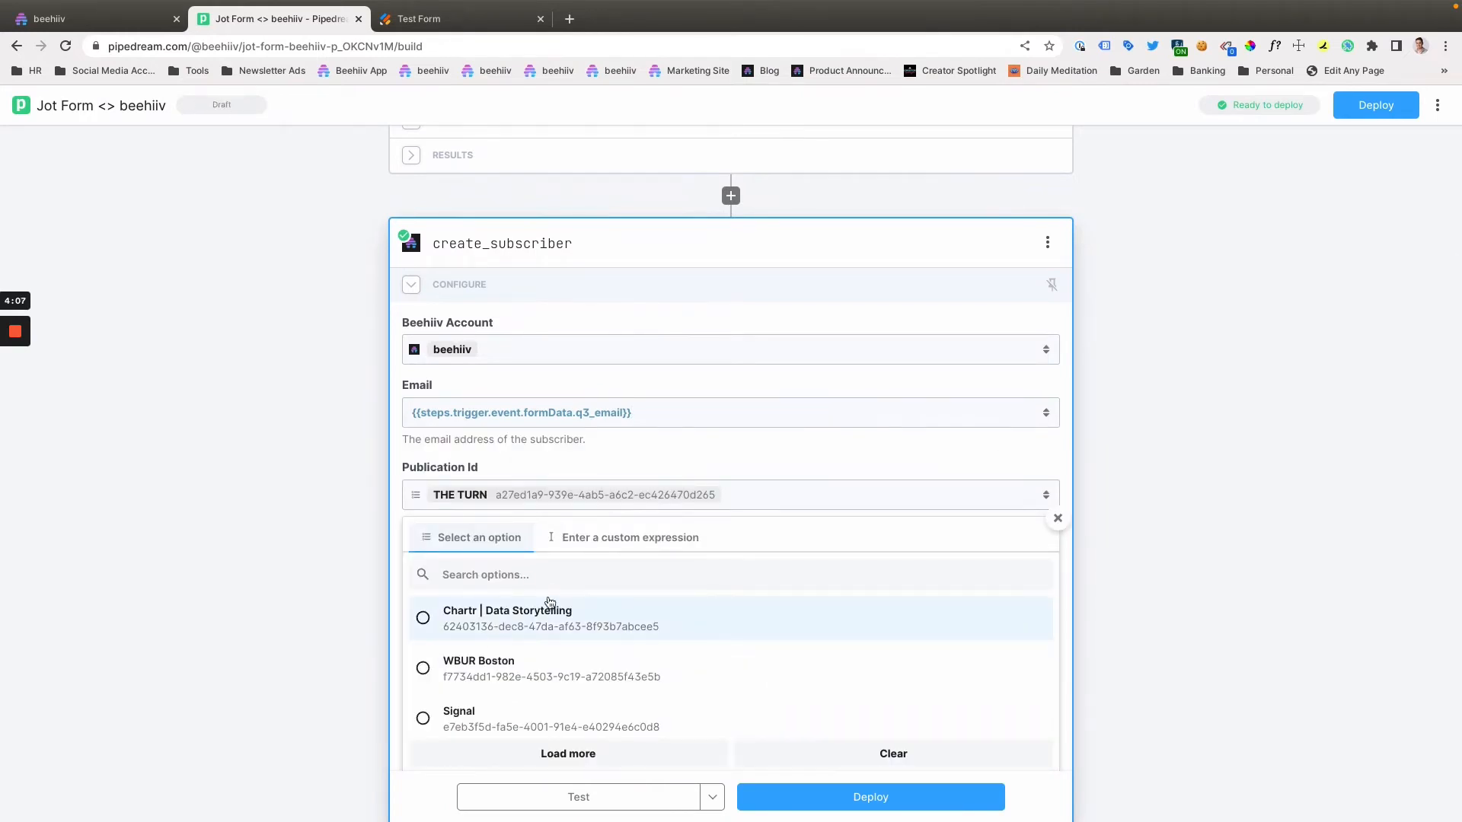
pyautogui.scroll(-5, 600, 653)
pyautogui.scroll(3, 603, 656)
pyautogui.scroll(2, 604, 657)
pyautogui.scroll(-4, 571, 611)
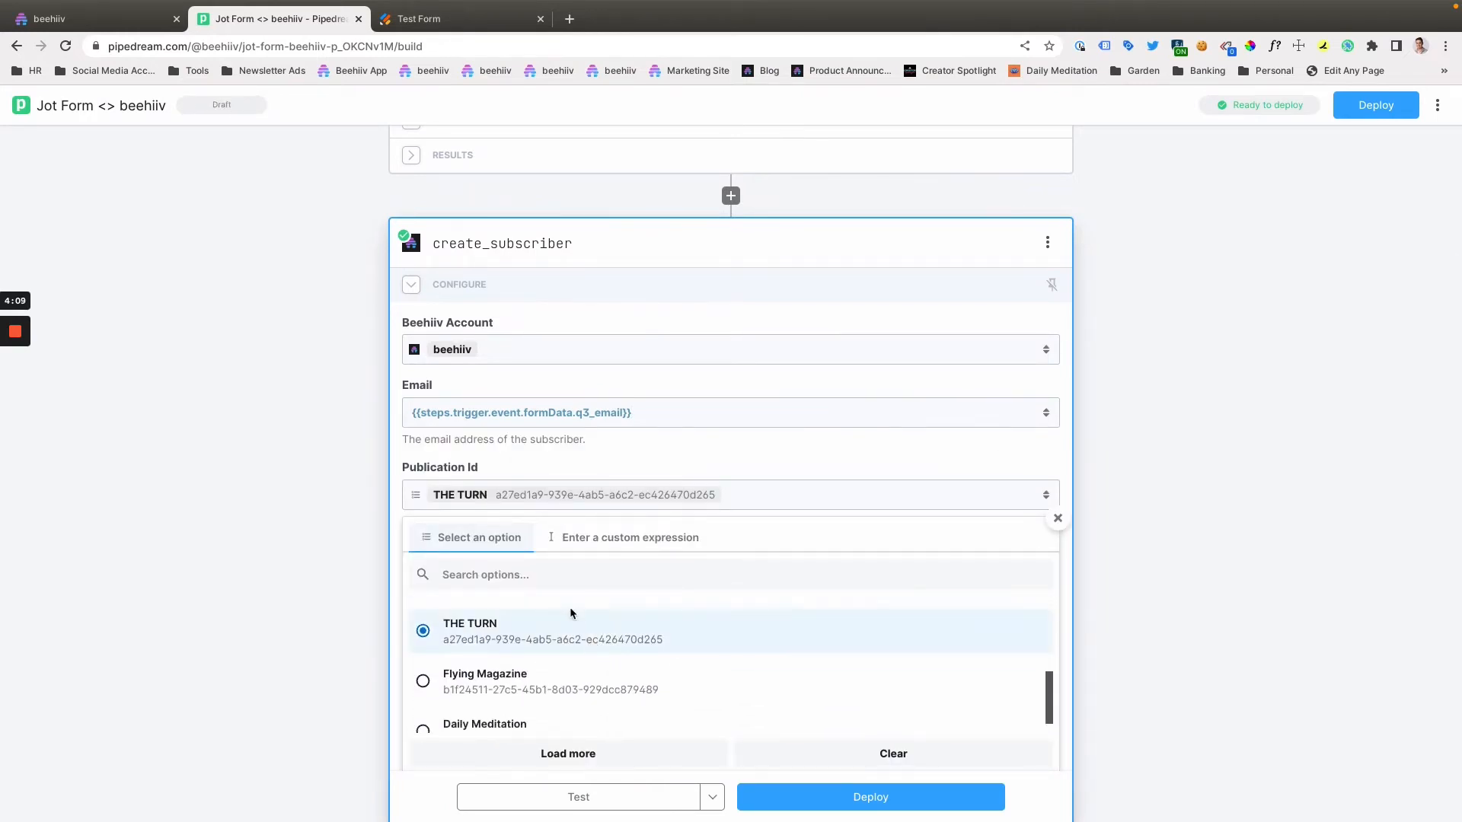
pyautogui.scroll(1, 602, 675)
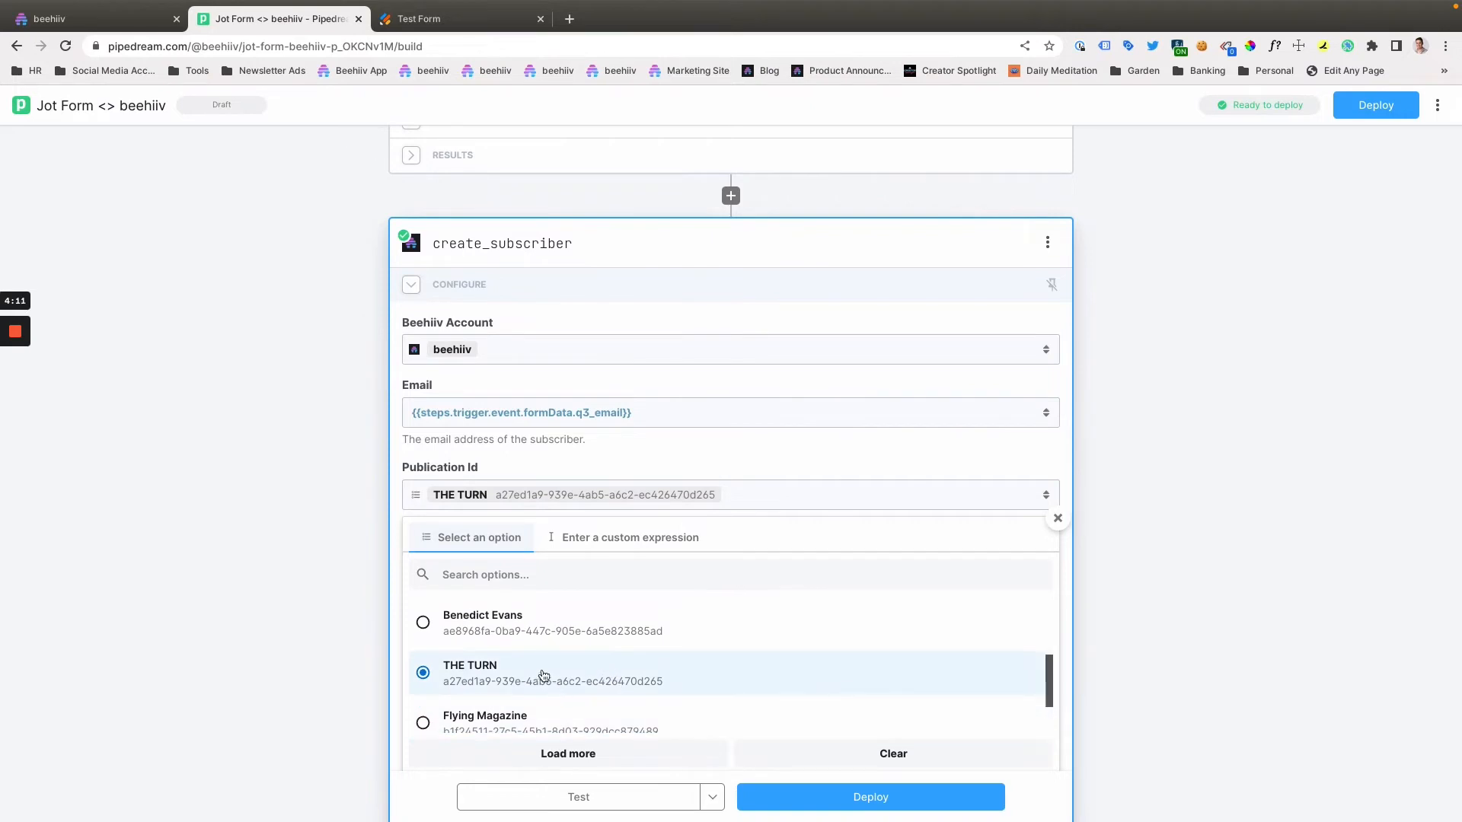
pyautogui.click(768, 500)
# - Switch the create_subscriber step's Reactivate Existing option to FALSE and back to TRUE
pyautogui.scroll(-3, 766, 487)
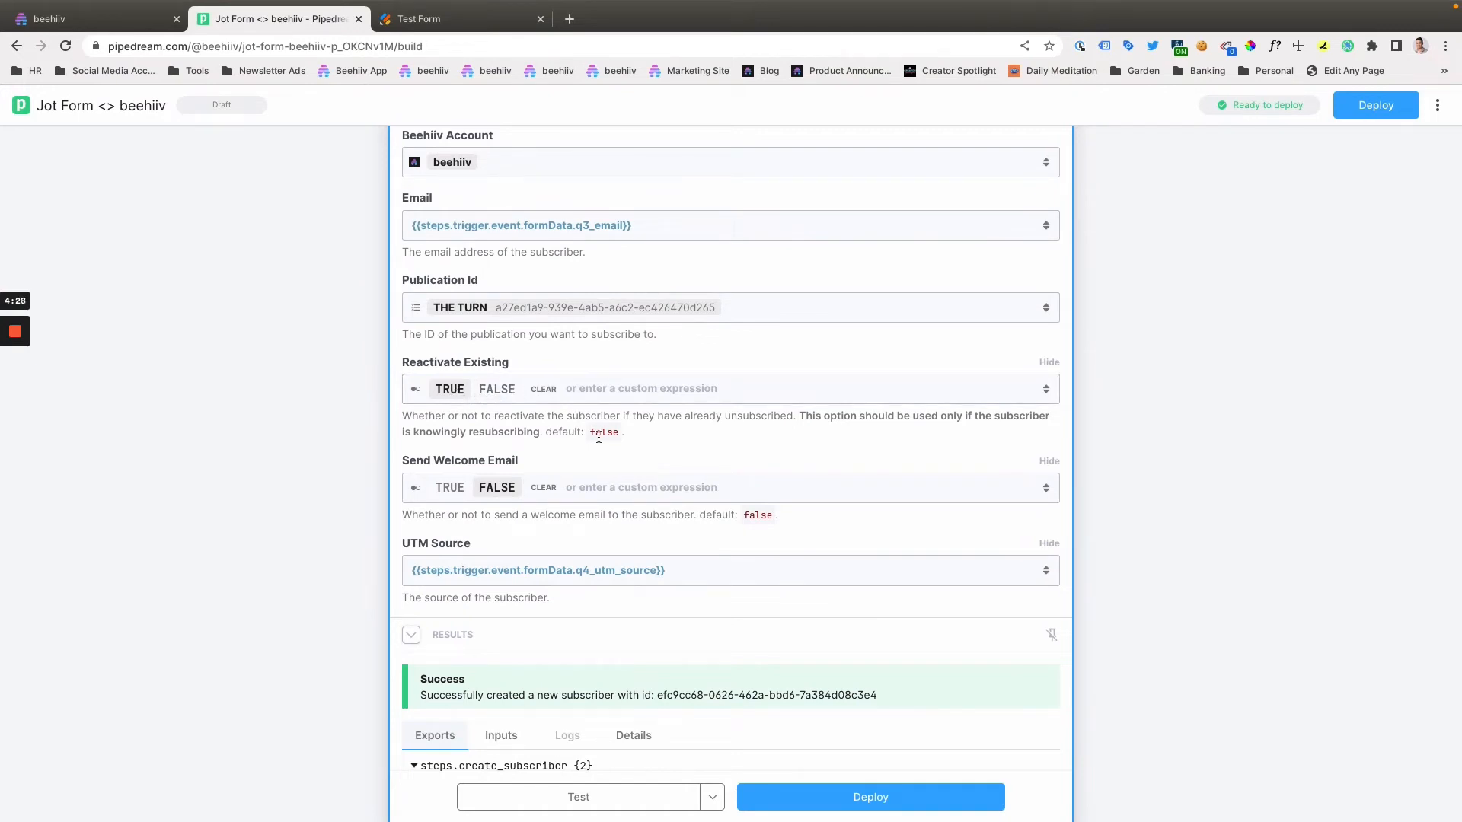
pyautogui.click(497, 390)
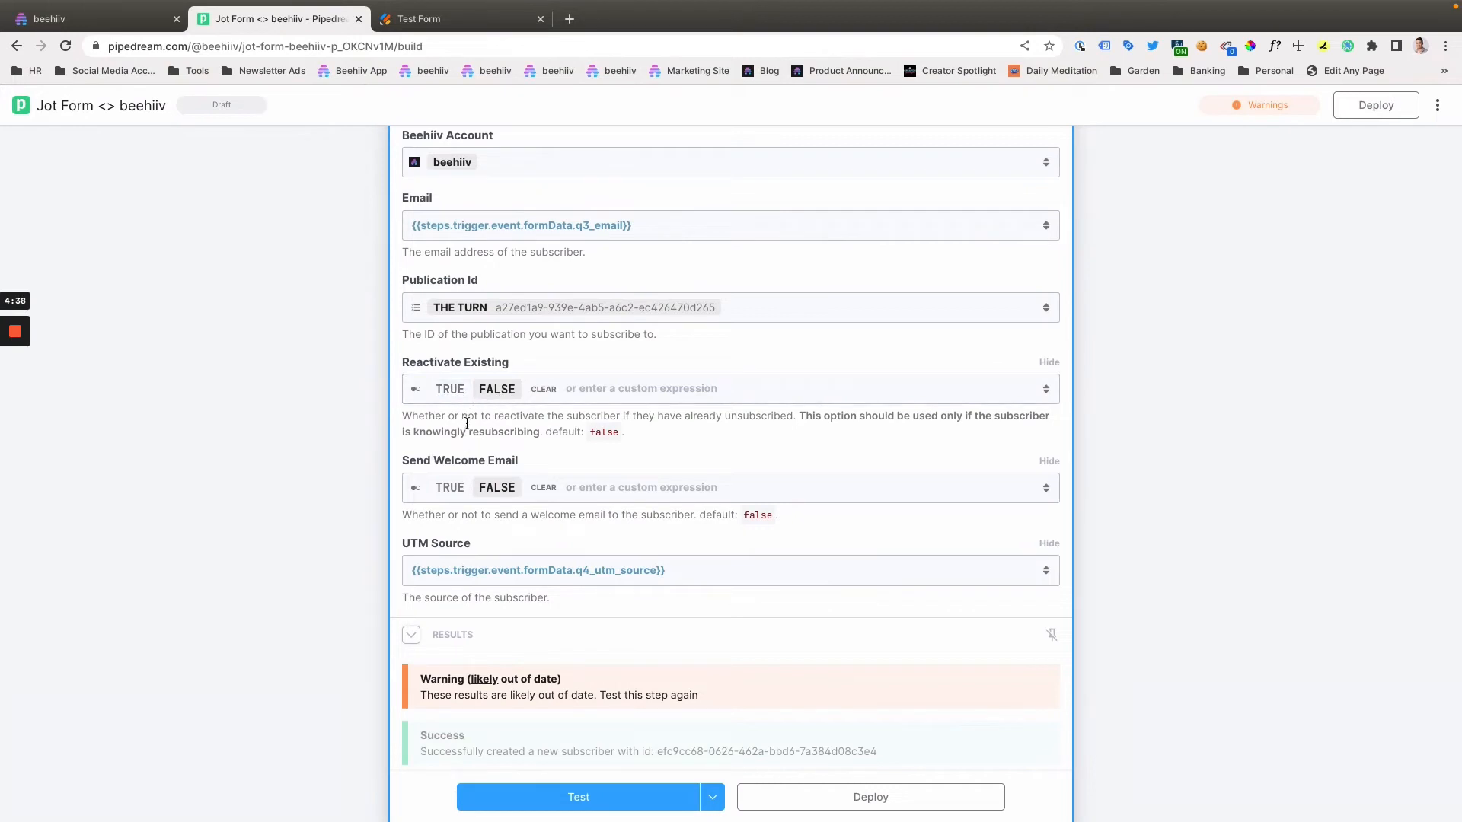
pyautogui.click(454, 400)
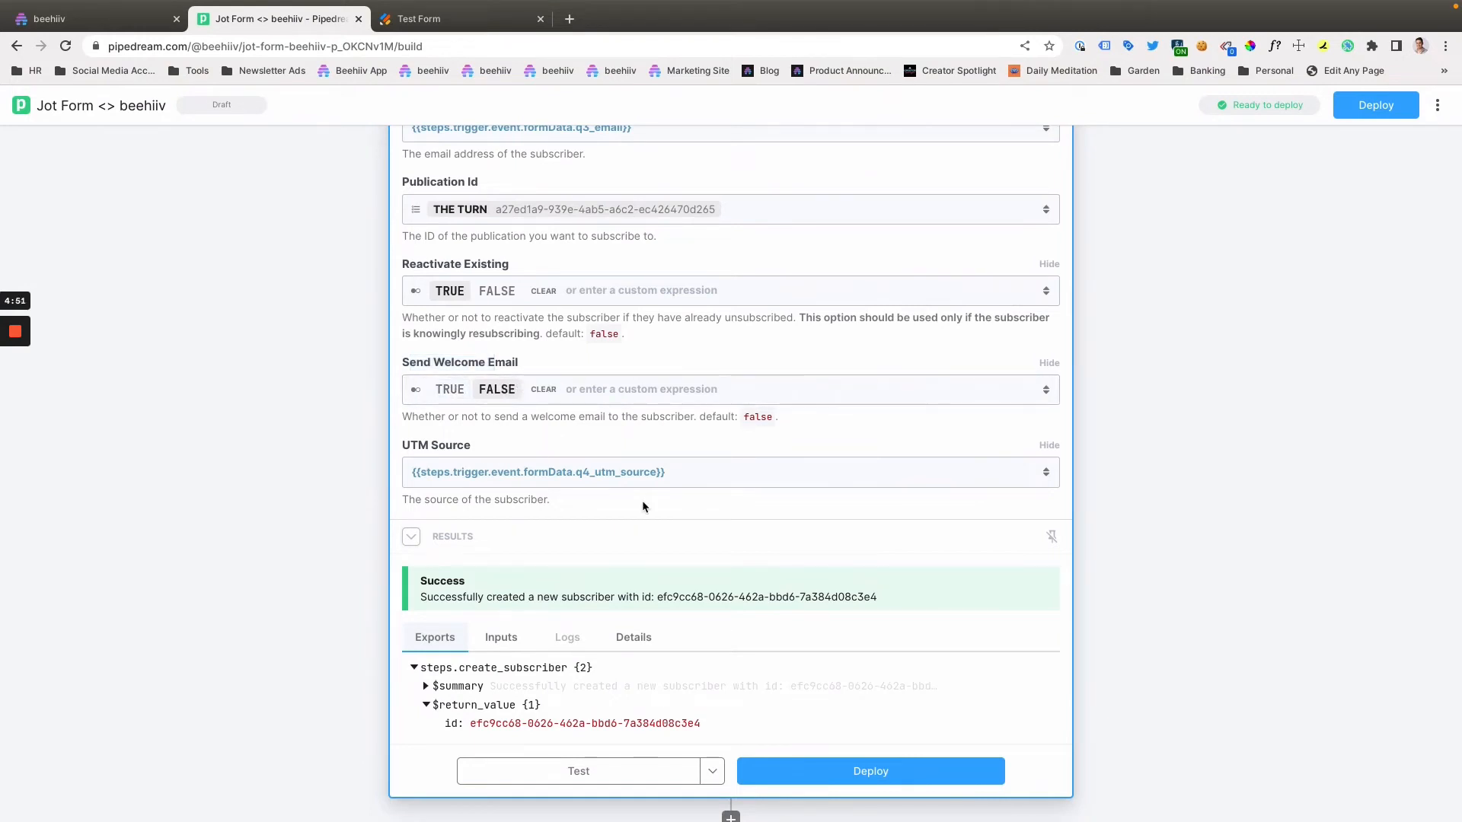
# - Insert the trigger event's formData q4_utm_source path into the create_subscriber step's UTM Source field
pyautogui.click(665, 470)
pyautogui.scroll(-1, 640, 469)
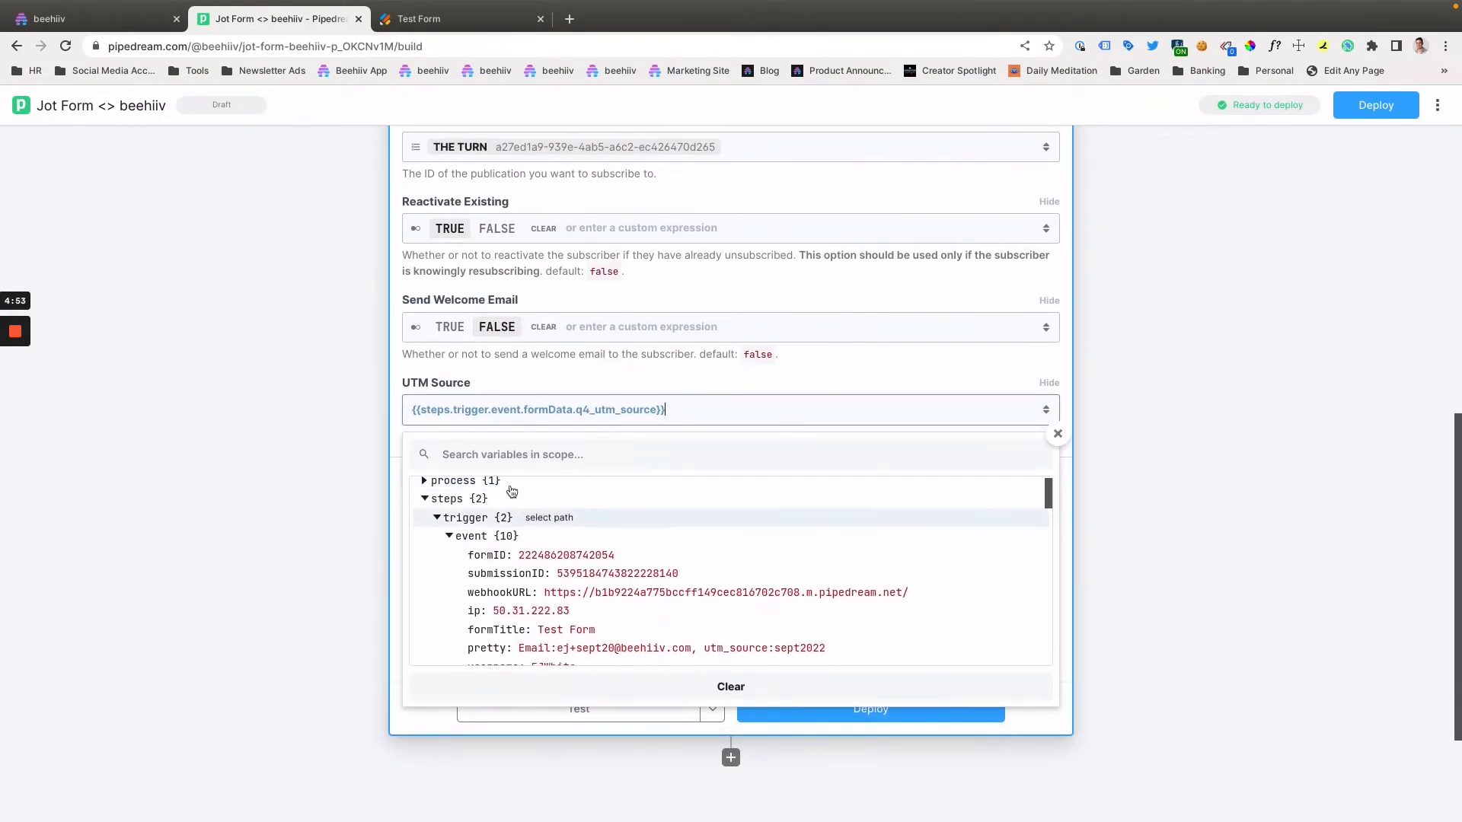
pyautogui.scroll(-3, 548, 525)
pyautogui.scroll(-3, 549, 526)
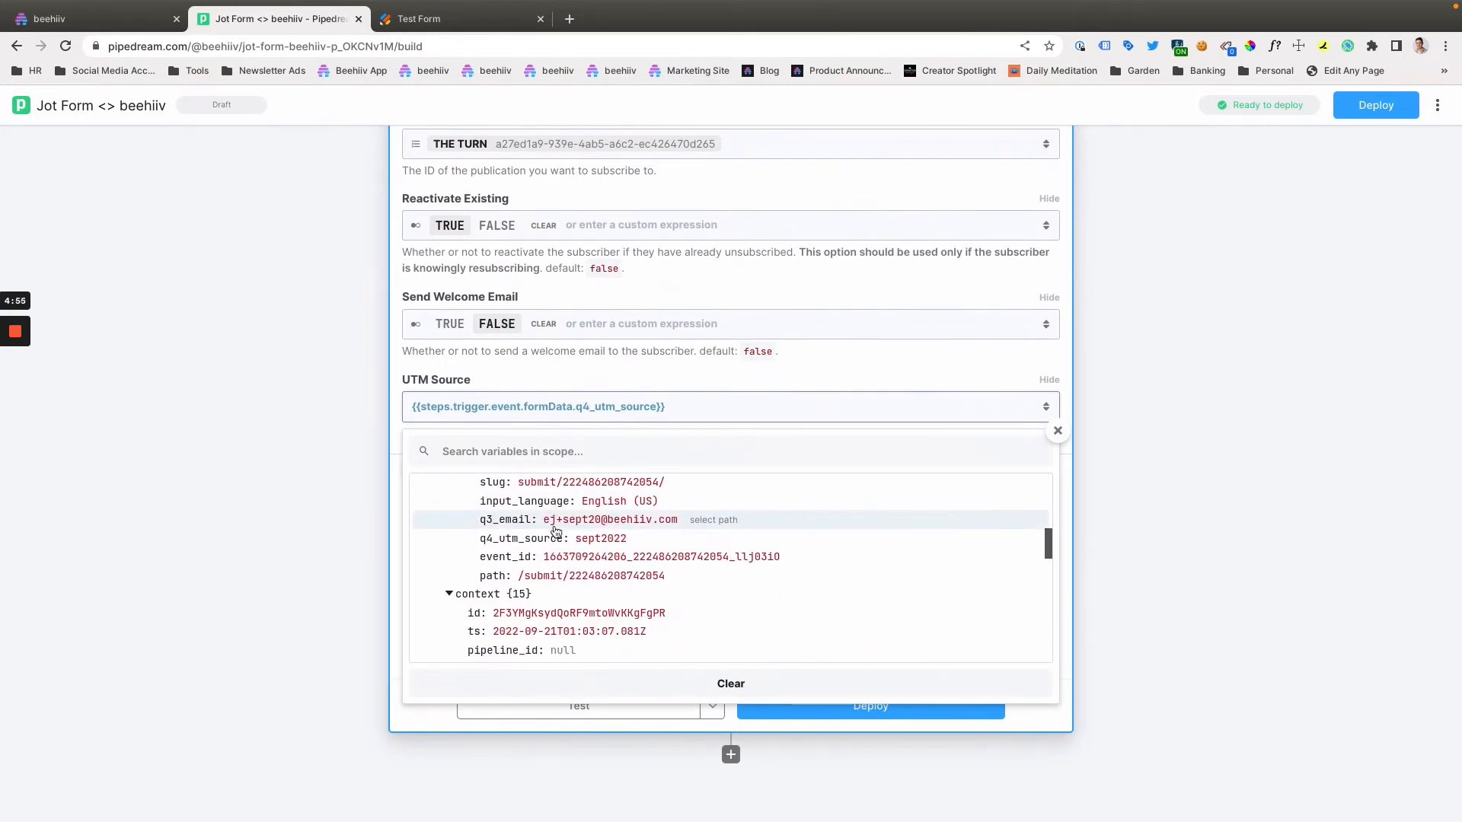
pyautogui.scroll(1, 548, 529)
pyautogui.scroll(-1, 545, 536)
pyautogui.click(638, 519)
pyautogui.scroll(-1, 640, 519)
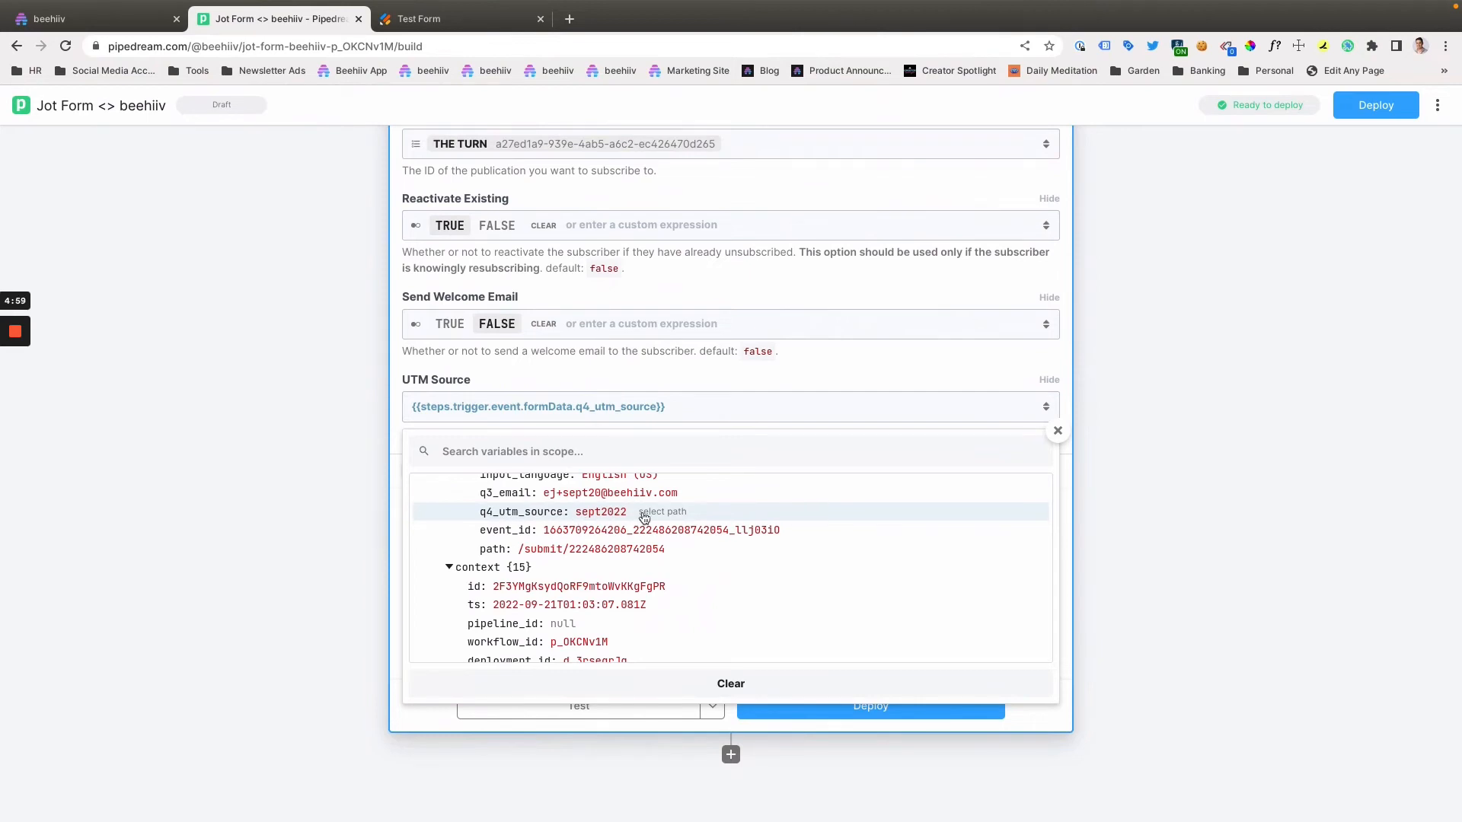
pyautogui.click(643, 518)
# - Delete the duplicate q4_utm_source expression from the UTM Source field, leaving only {{steps.trigger.event.formData.q4_utm_source}}
pyautogui.click(877, 396)
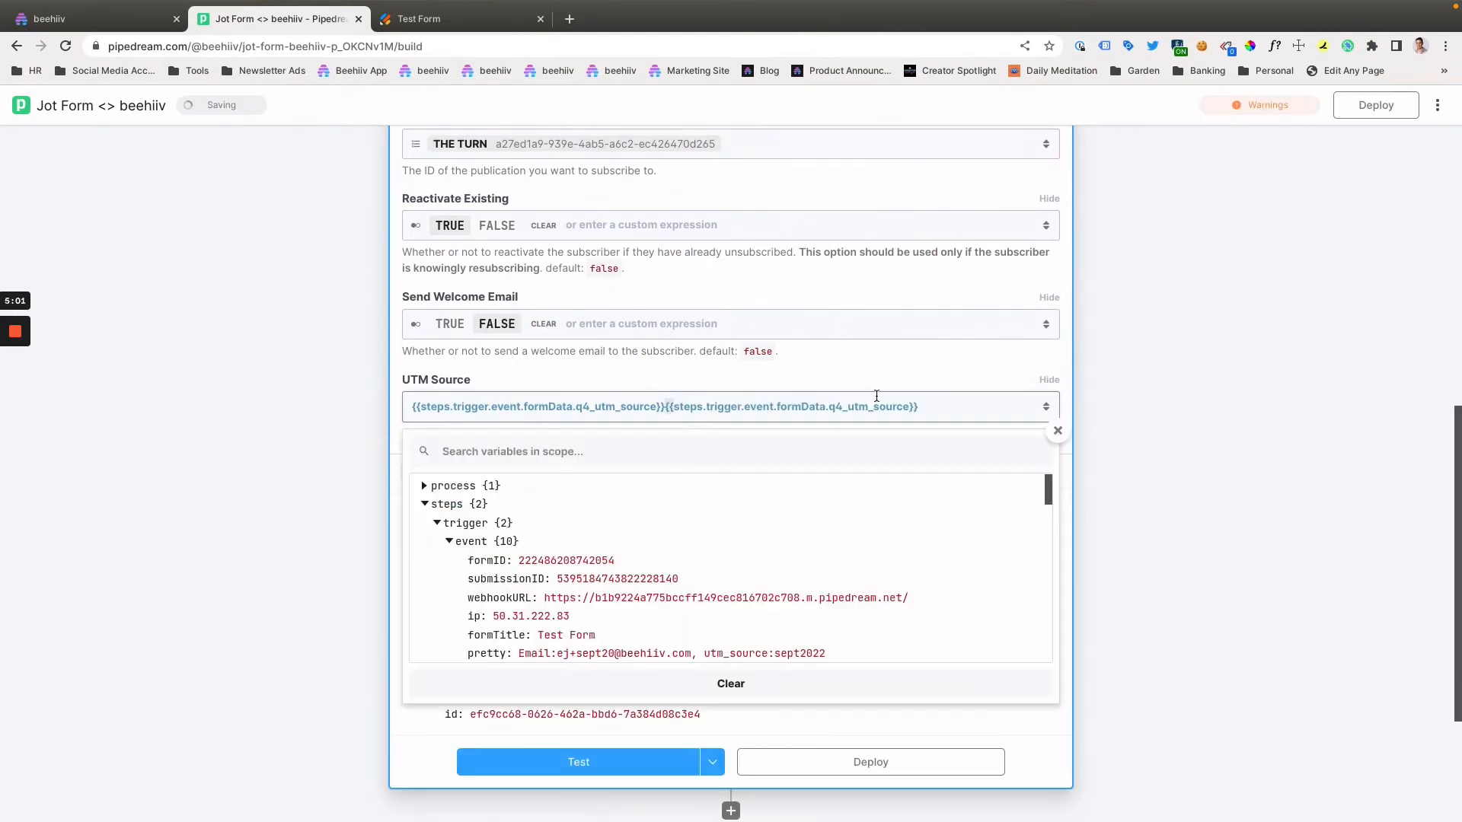
pyautogui.moveTo(876, 396); pyautogui.dragTo(1165, 416)
pyautogui.press('BackSpace')
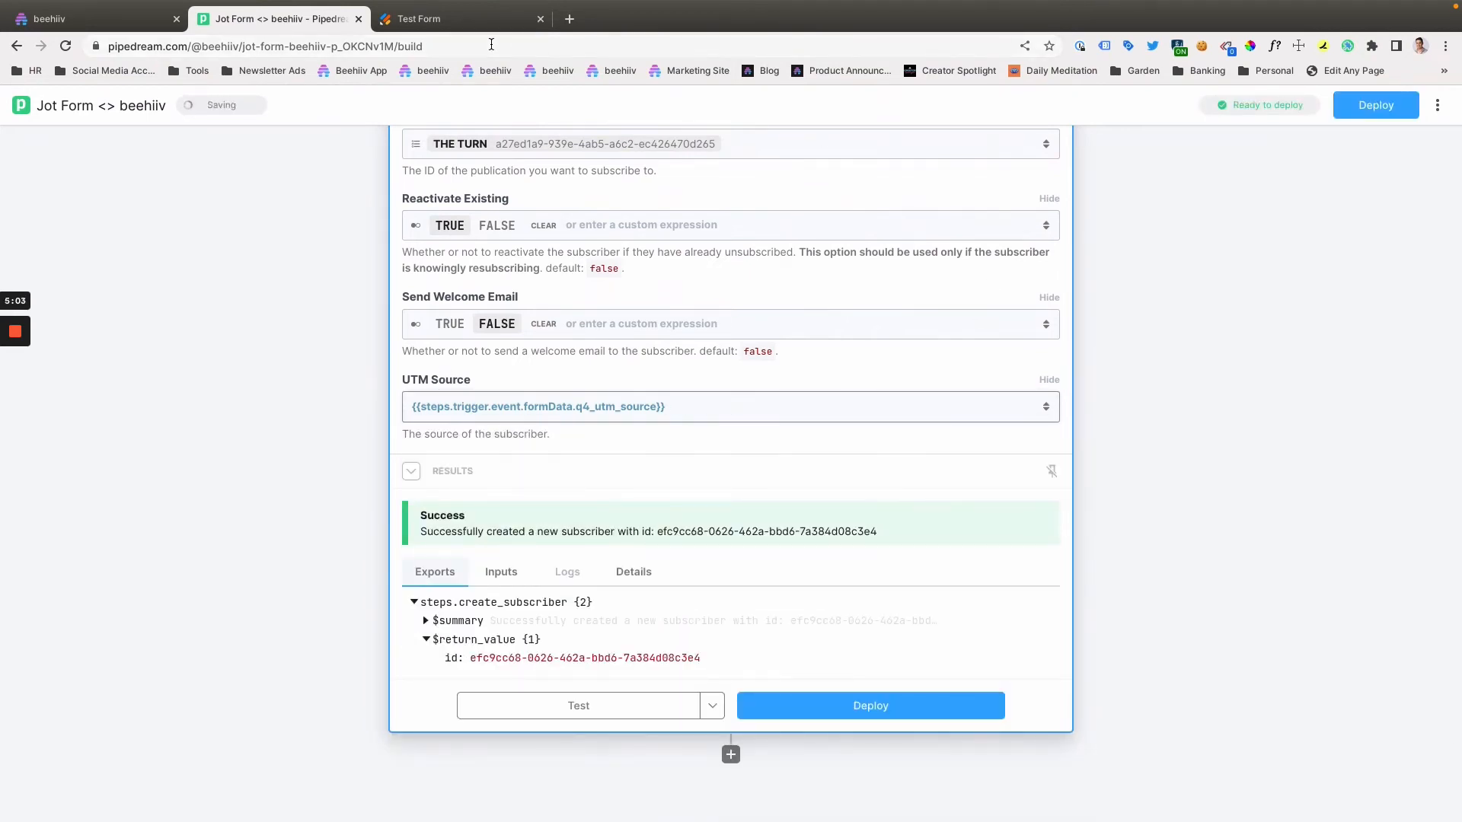
# - Switch to the Jotform Test Form and highlight the form ID at the end of its web address
pyautogui.click(457, 19)
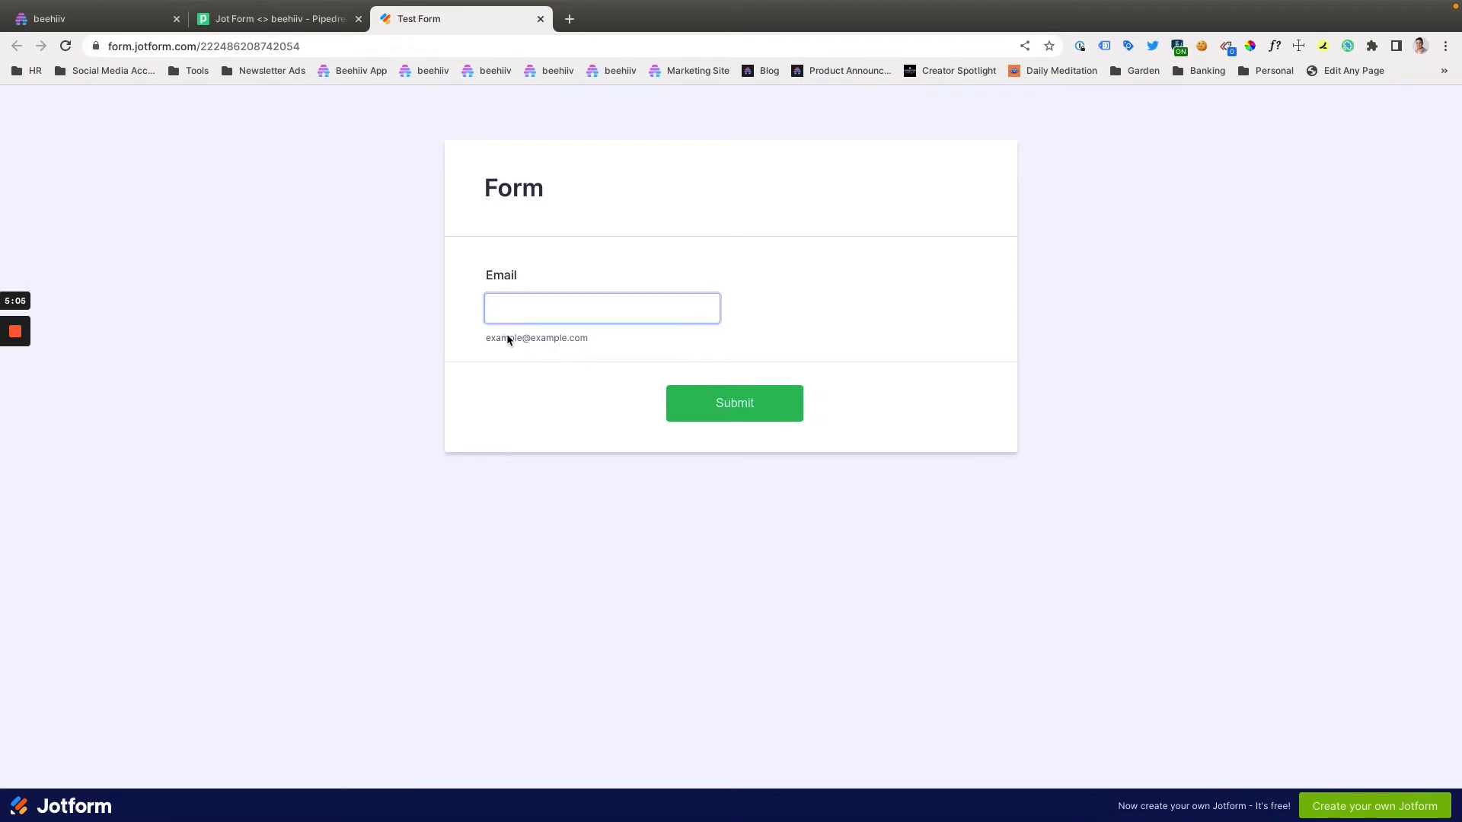
pyautogui.click(310, 47)
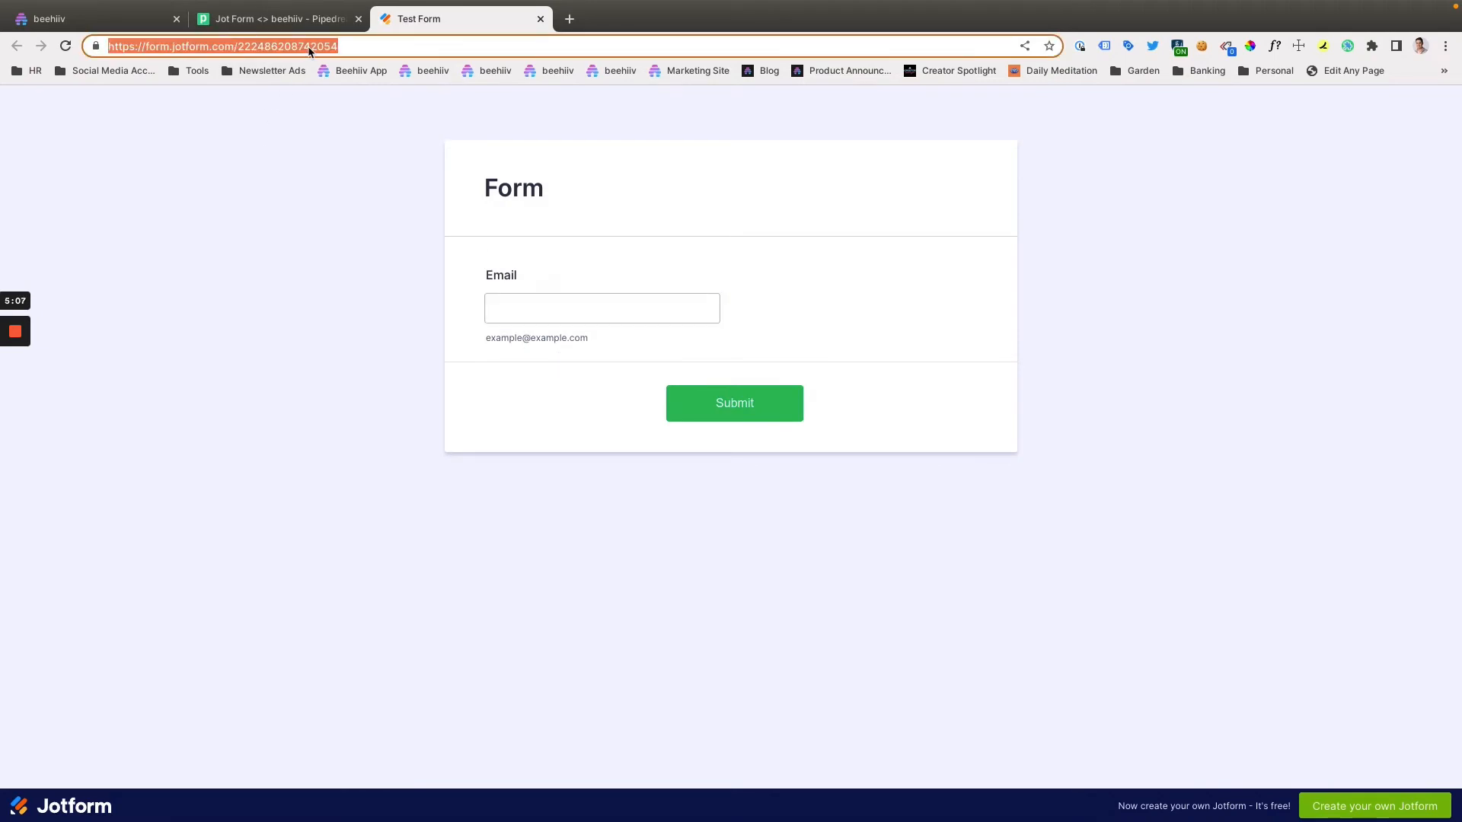
pyautogui.click(346, 43)
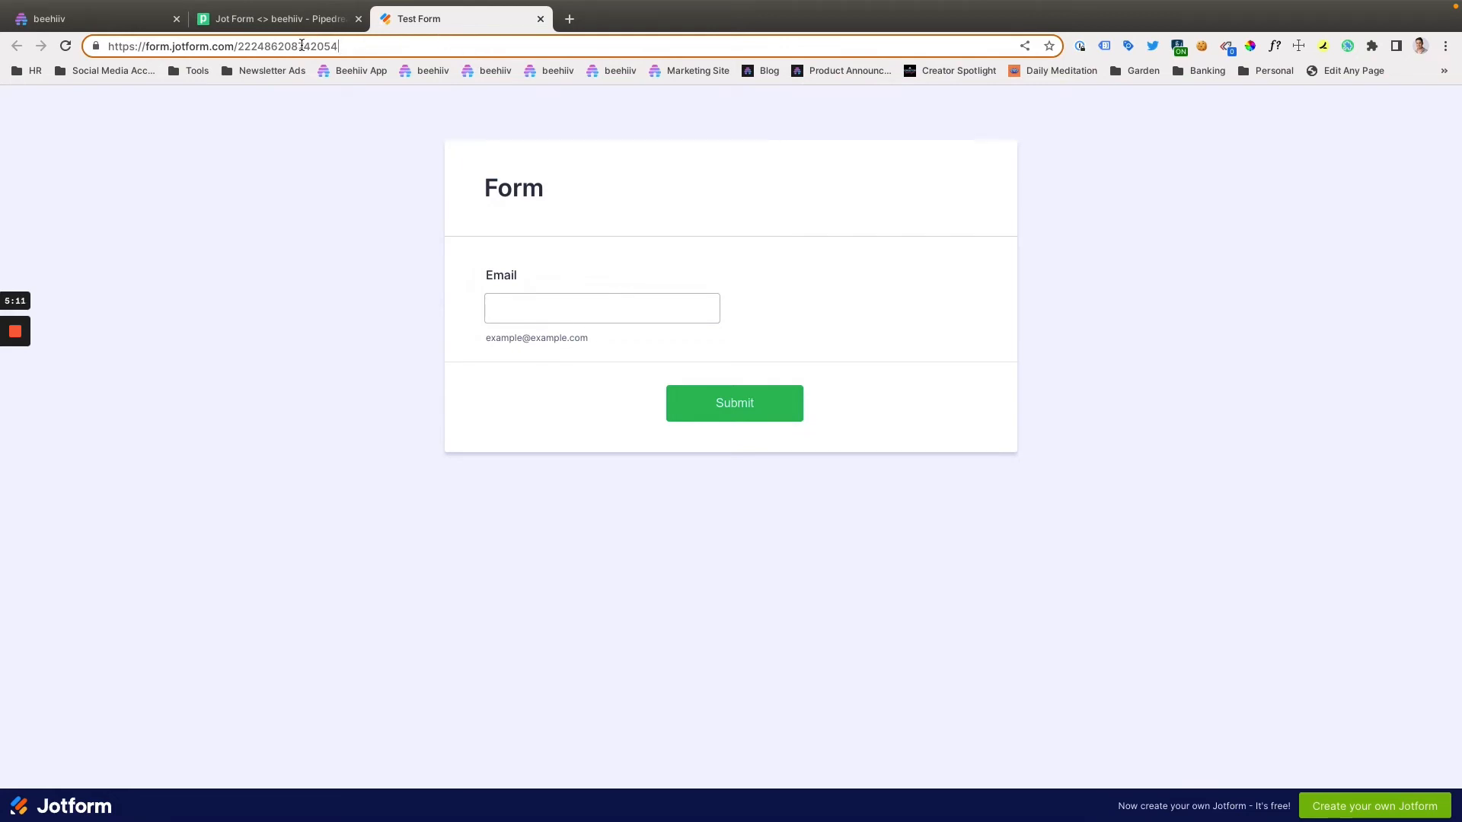
pyautogui.hotkey('shift', 'Left')
pyautogui.hotkey('shift', 'Left')
pyautogui.hotkey('shift', 'Left')
pyautogui.hotkey('shift', 'Left')
pyautogui.hotkey('shift', 'Left')
pyautogui.hotkey('shift', 'Left')
pyautogui.hotkey('shift', 'Left')
pyautogui.hotkey('shift', 'Left')
pyautogui.hotkey('shift', 'Left')
pyautogui.hotkey('shift', 'Left')
pyautogui.hotkey('shift', 'Left')
pyautogui.hotkey('shift', 'Left')
pyautogui.hotkey('shift', 'Left')
pyautogui.hotkey('shift', 'Left')
pyautogui.hotkey('shift', 'Left')
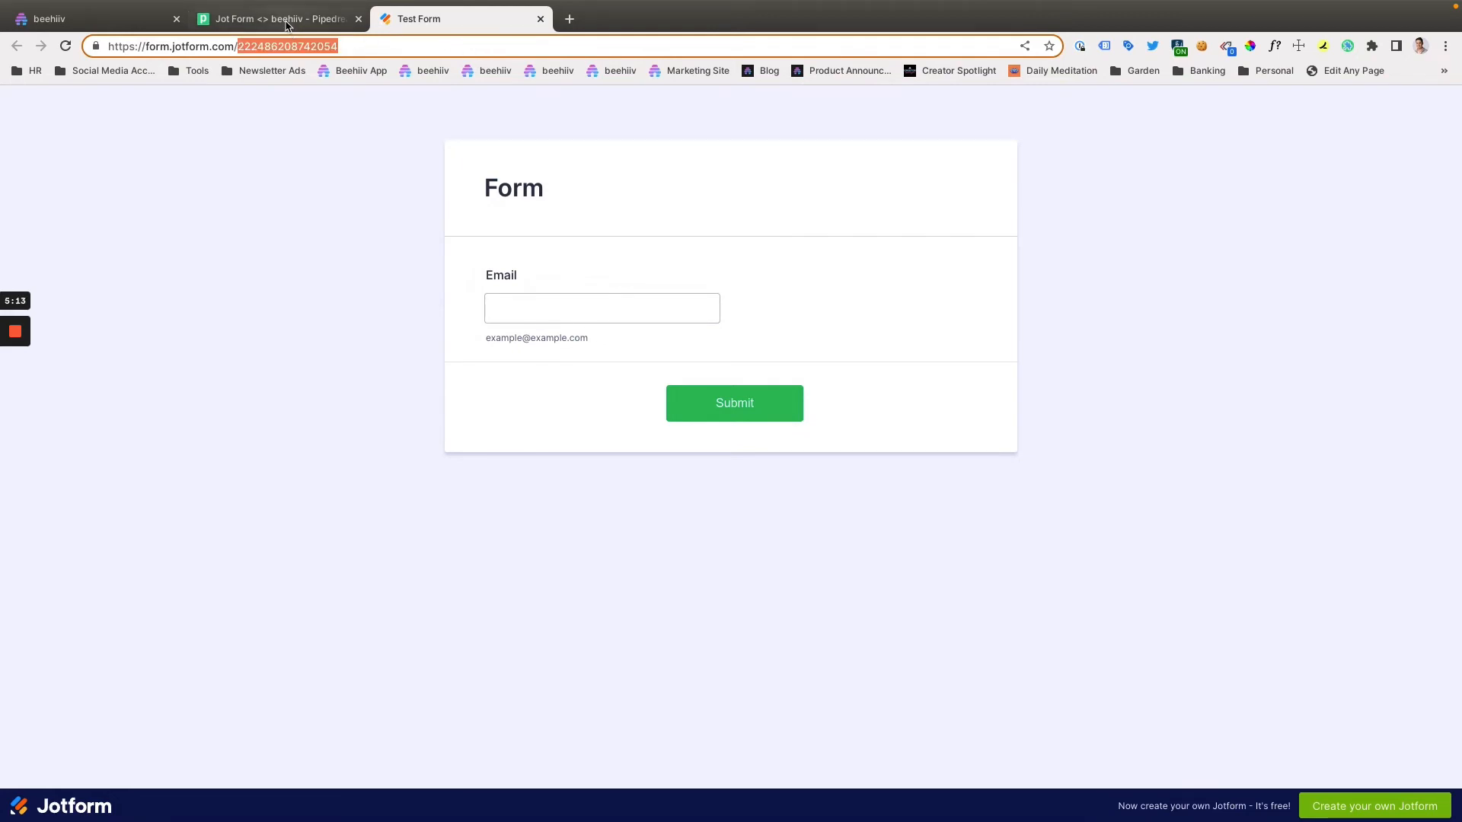
# - Return to the Pipedream workflow, examine the form data variables available for UTM Source, and close the variable list
pyautogui.click(278, 18)
pyautogui.scroll(-10, 581, 613)
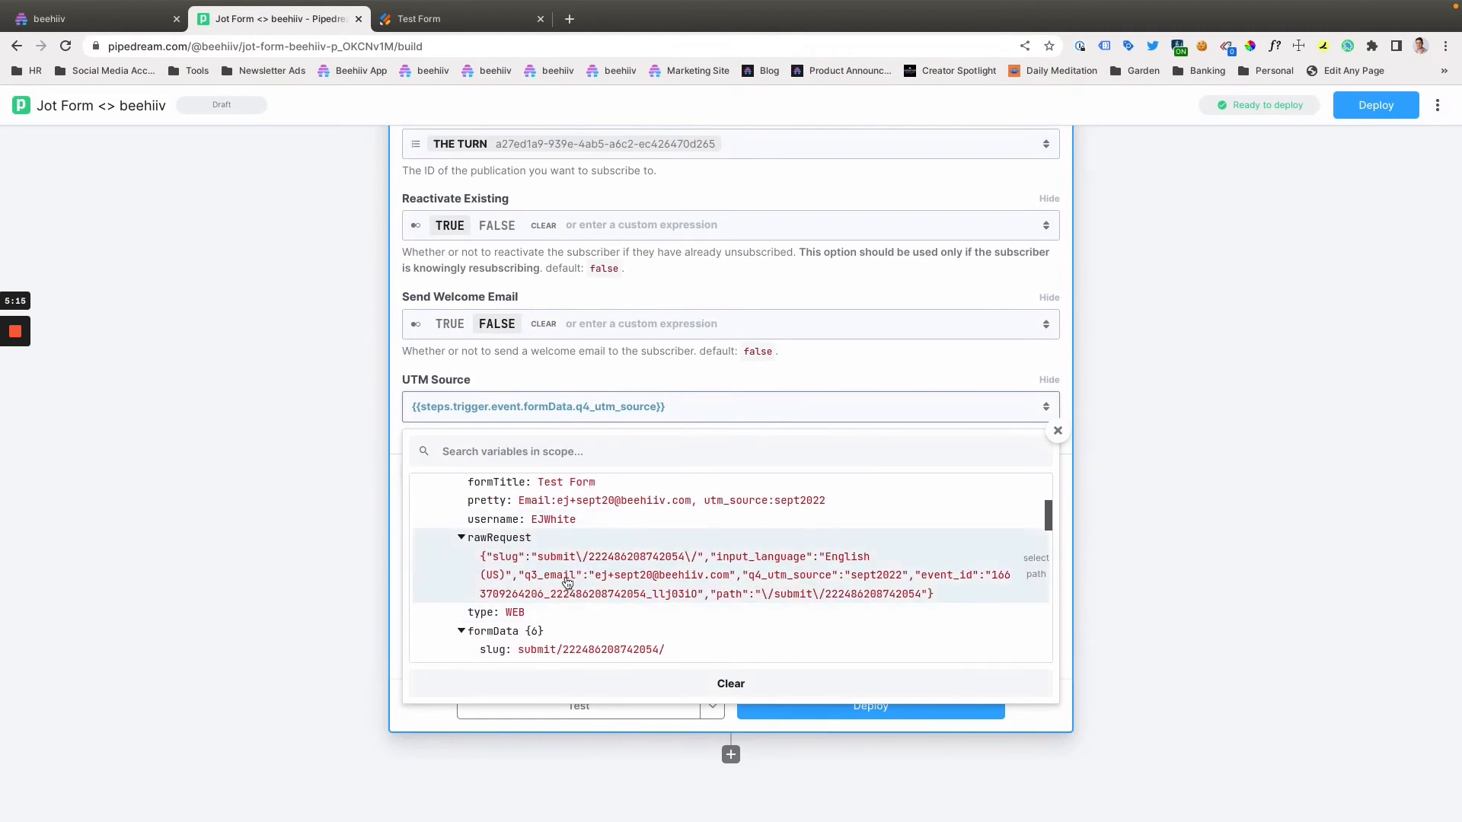
pyautogui.scroll(-3, 591, 576)
pyautogui.scroll(2, 594, 564)
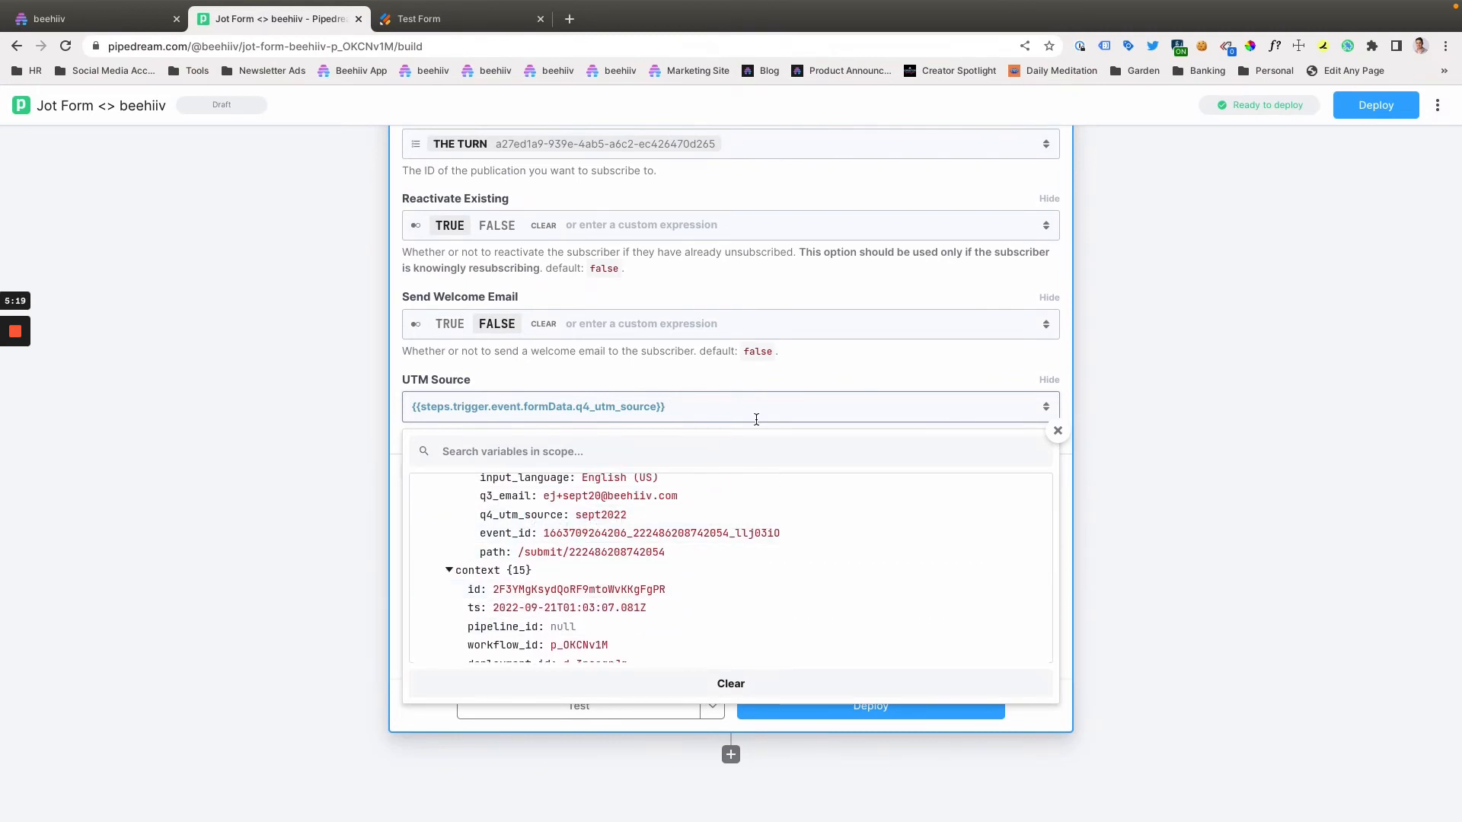
pyautogui.click(672, 384)
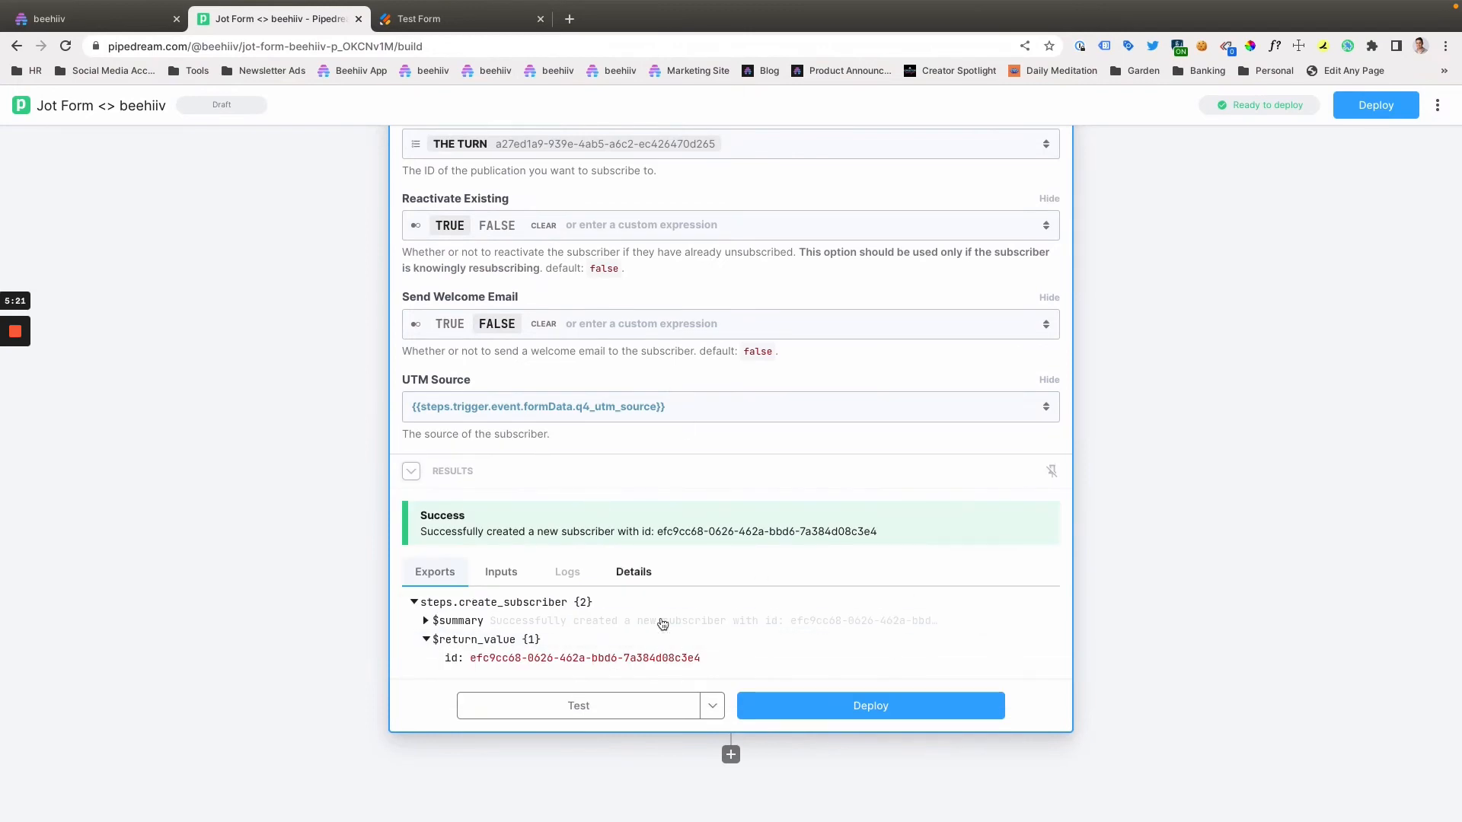
# - Switch to beehiiv and open the Audience subscriber list for THE TURN publication
pyautogui.scroll(-3, 663, 617)
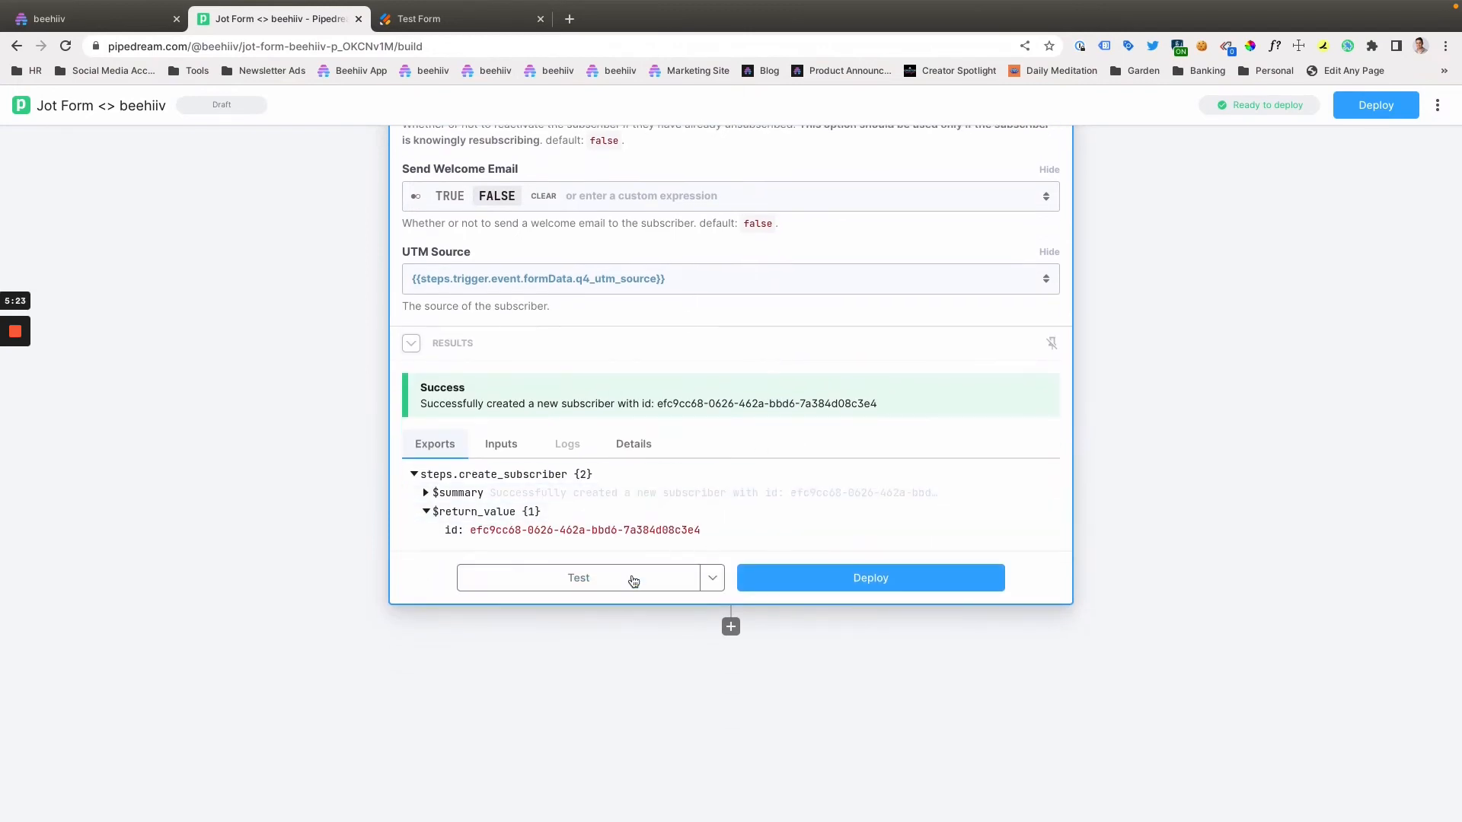
pyautogui.click(127, 22)
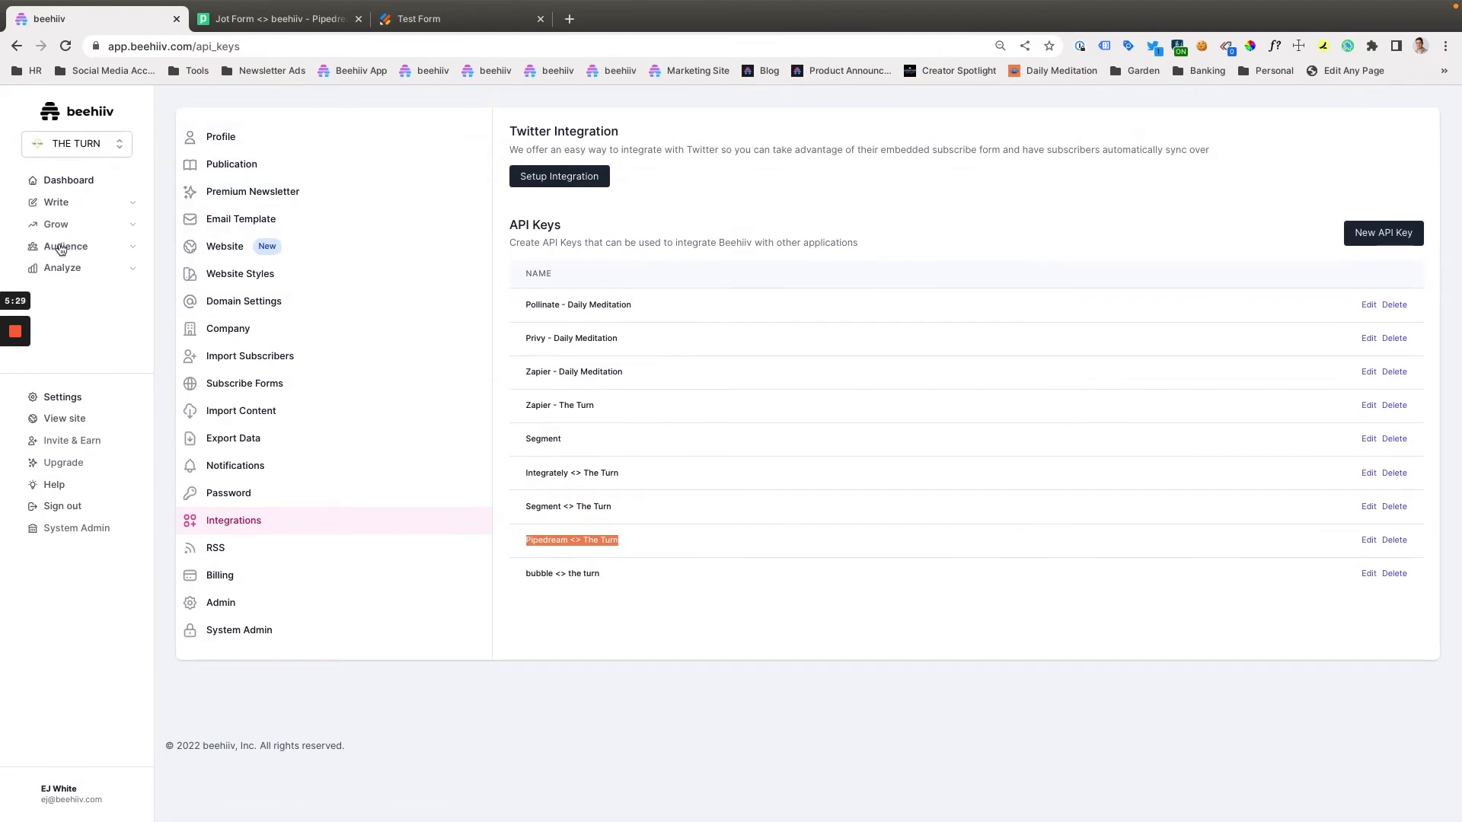
pyautogui.click(66, 246)
pyautogui.click(94, 272)
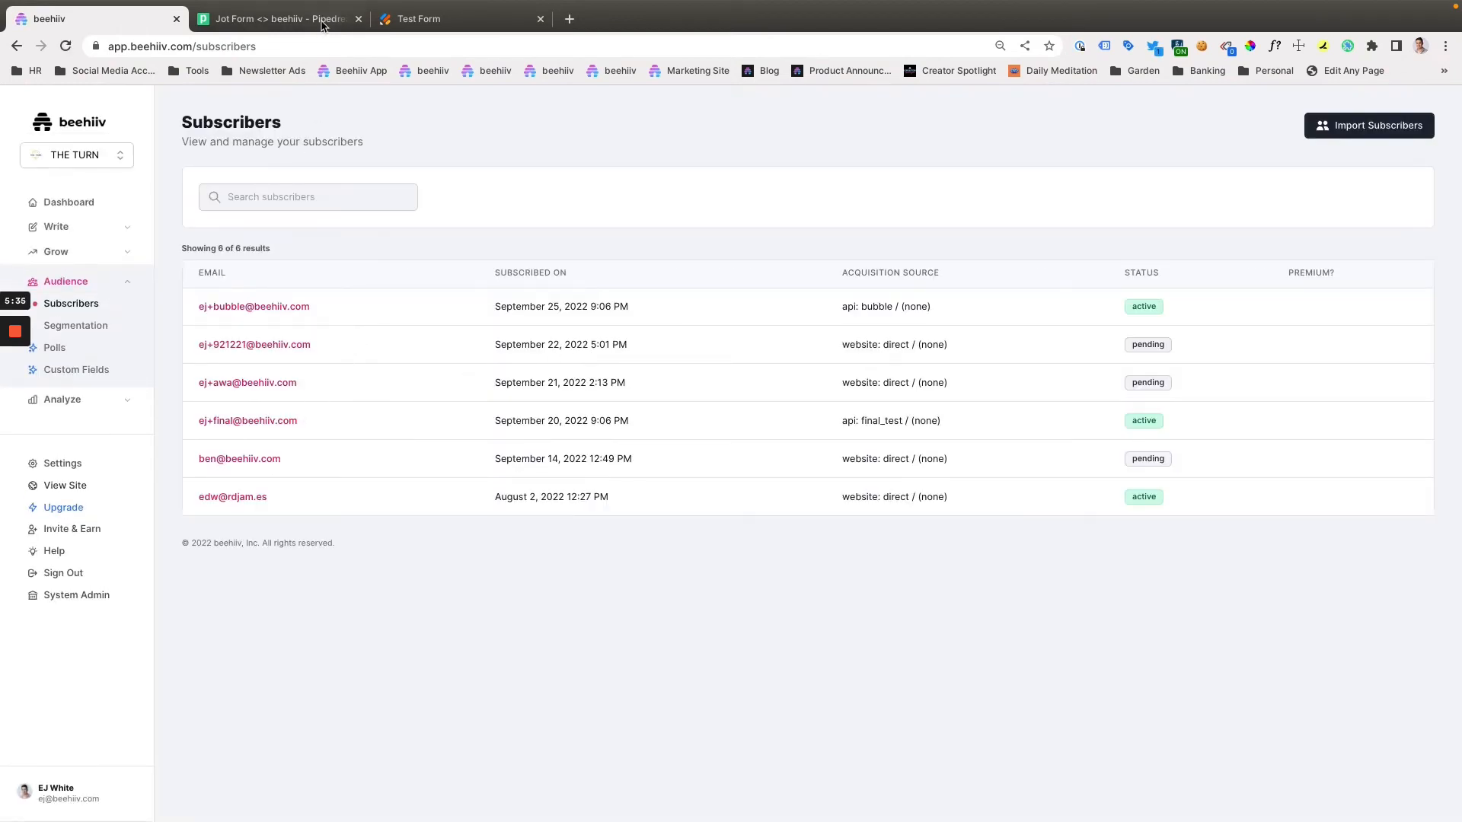
# - Return to the Pipedream workflow and run a test of the create_subscriber step
pyautogui.click(461, 19)
pyautogui.click(289, 23)
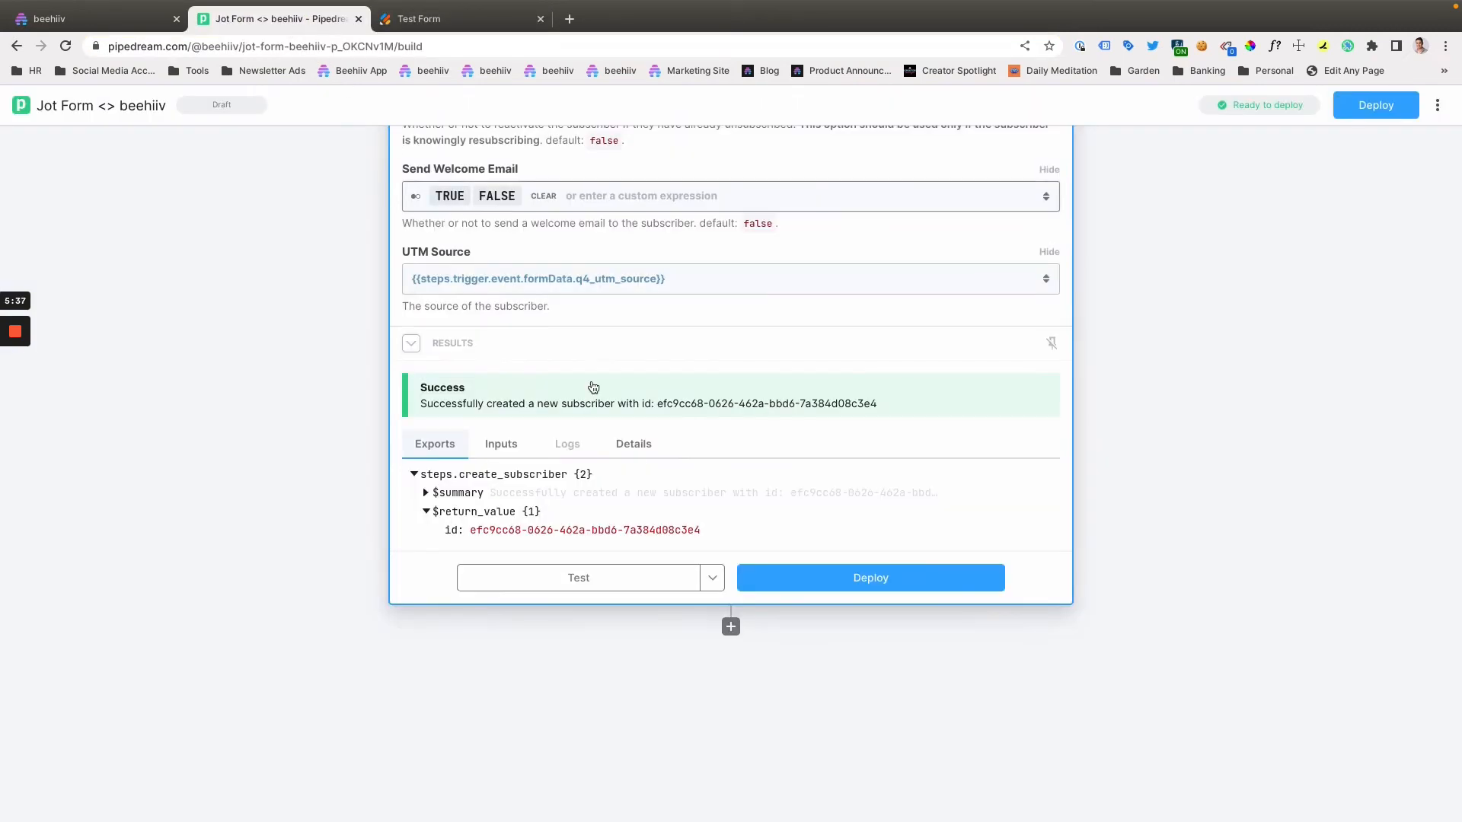
pyautogui.click(614, 577)
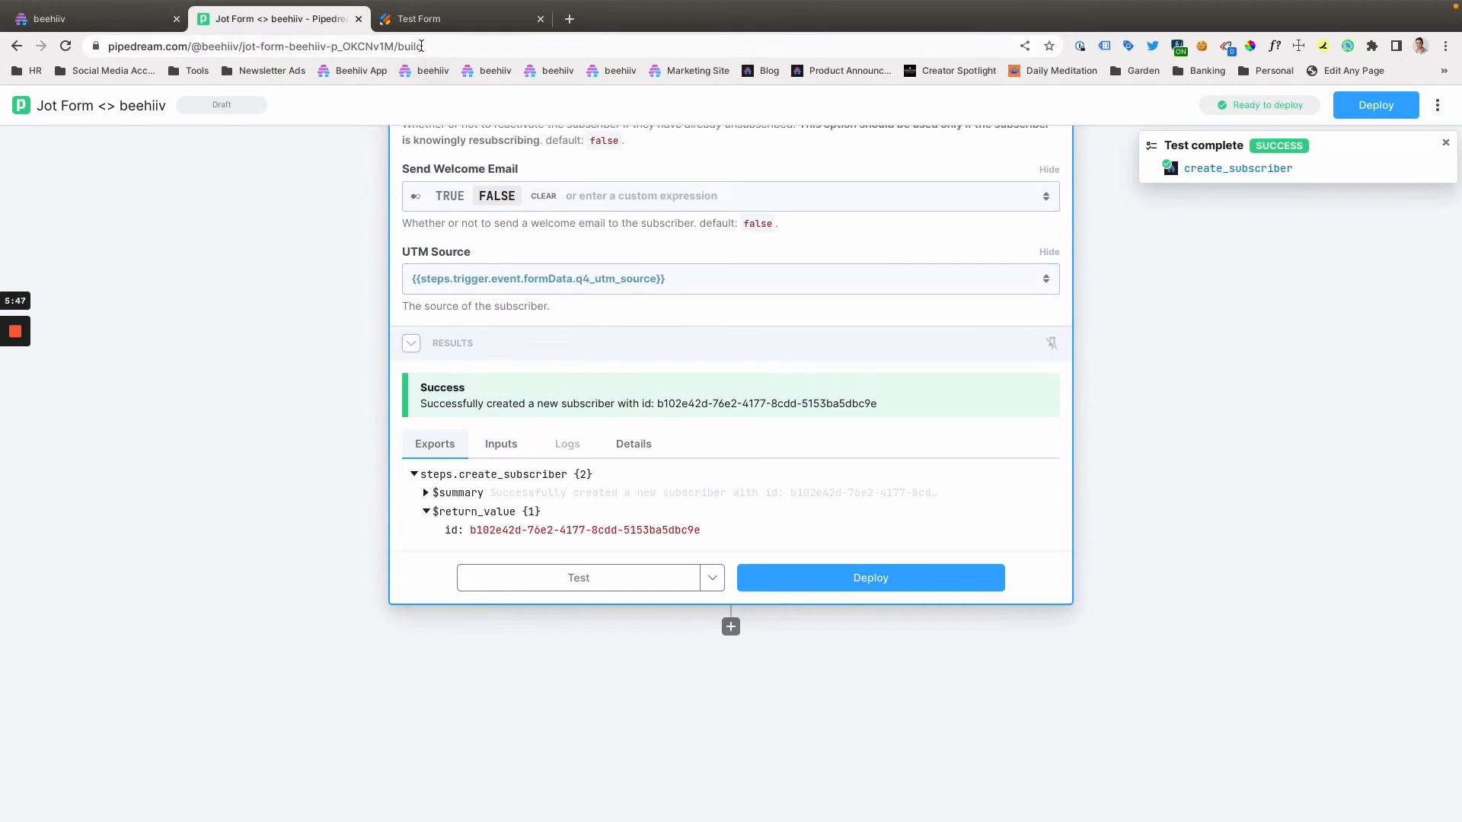
# - Reload the beehiiv subscriber list, open the newest subscriber's profile, and examine its acquisition source
pyautogui.click(114, 19)
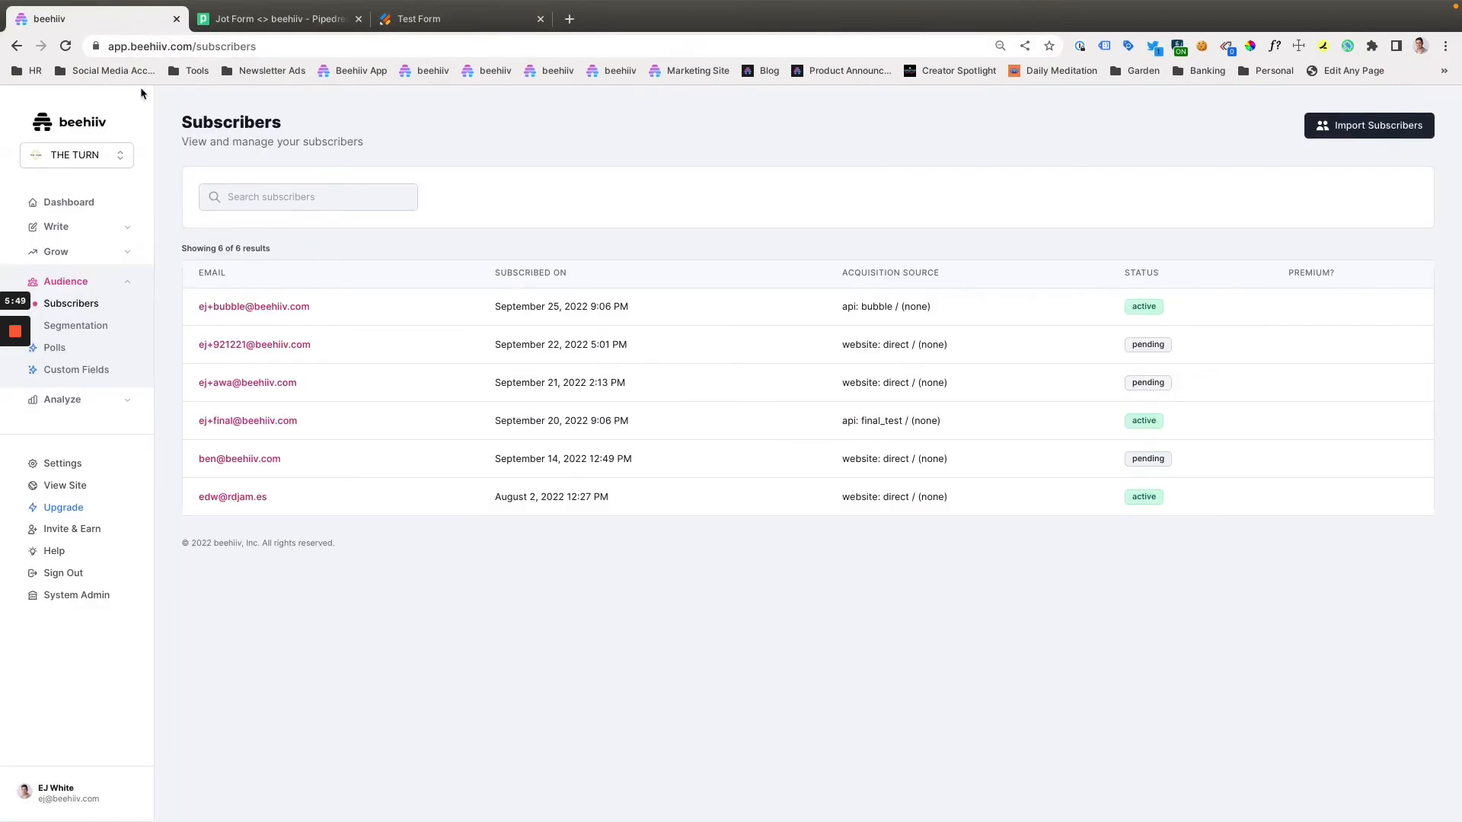
pyautogui.click(65, 47)
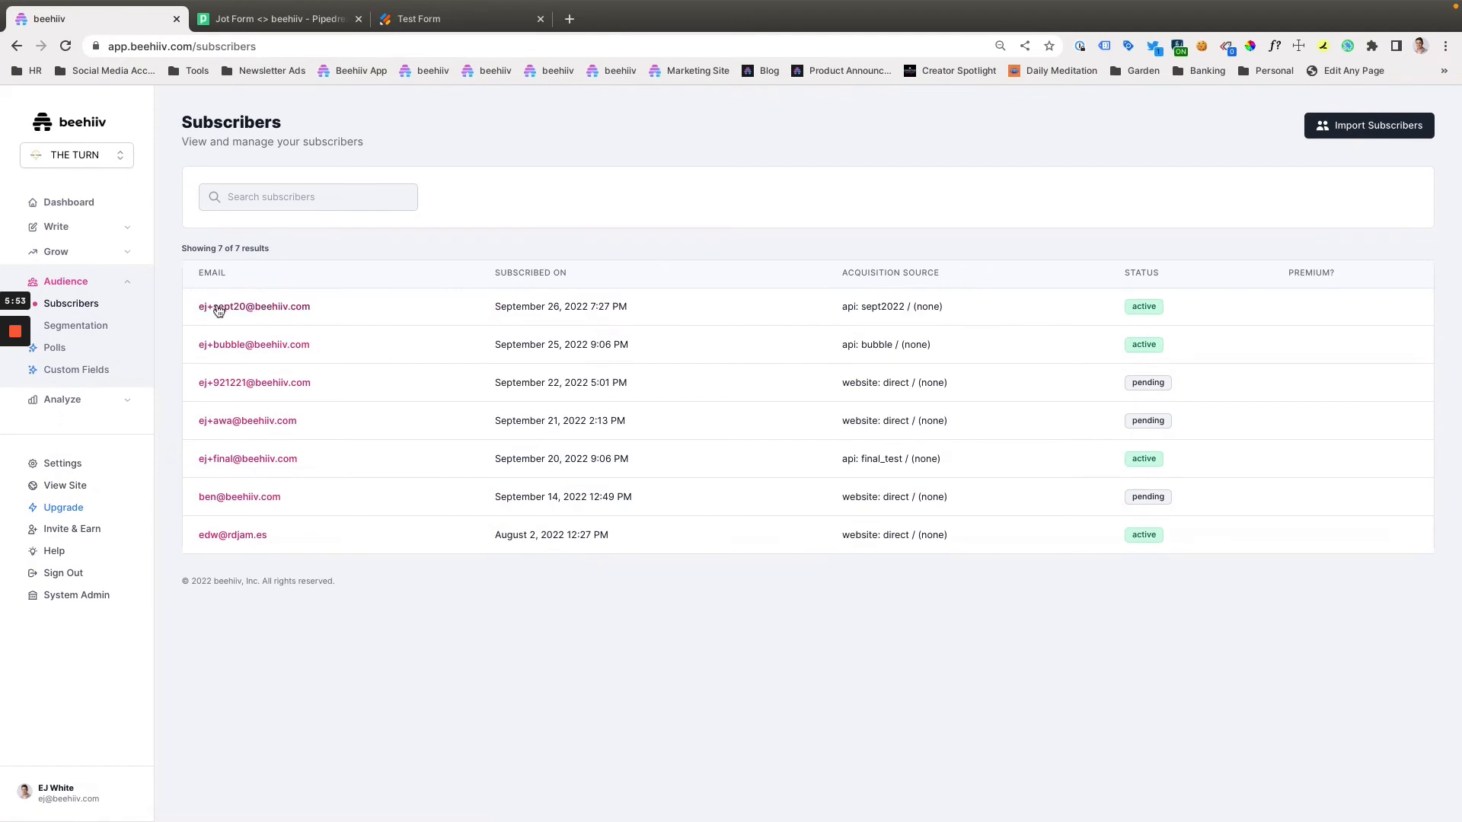
pyautogui.click(219, 308)
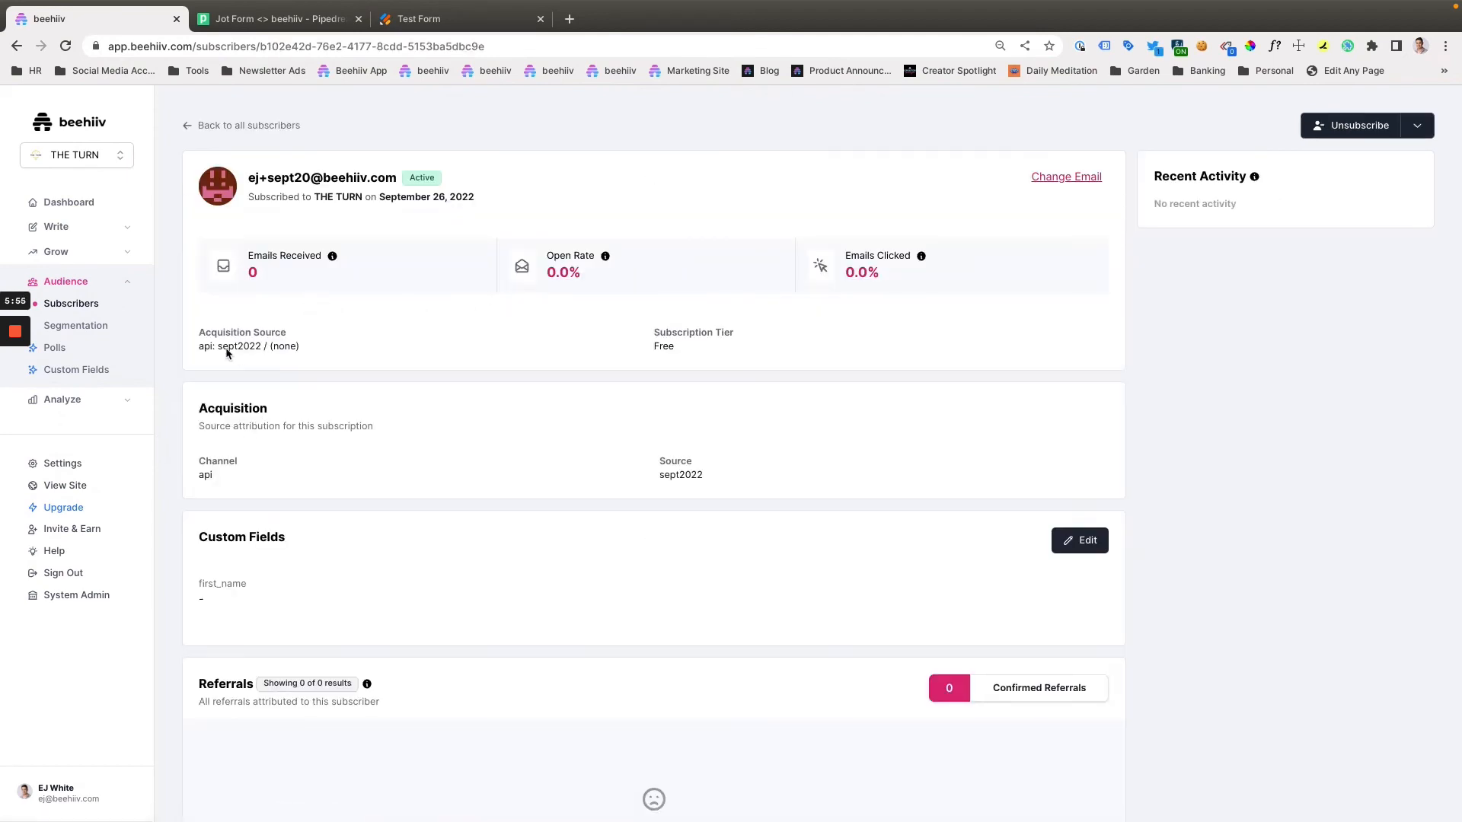
pyautogui.moveTo(221, 346); pyautogui.dragTo(282, 351)
pyautogui.scroll(-2, 659, 678)
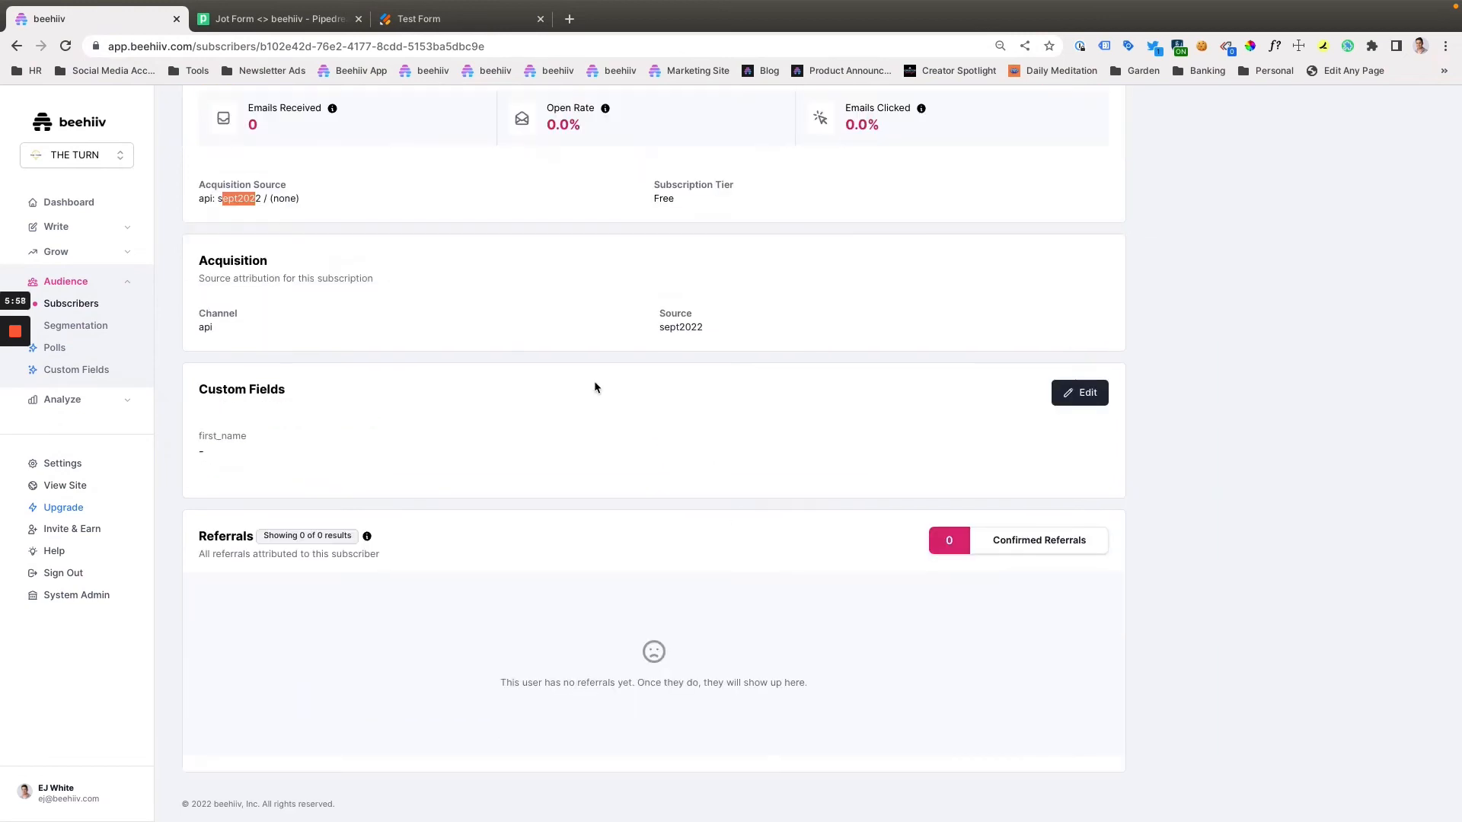
# - Review the create_subscriber settings in Pipedream, deploy the Jot Form <> beehiiv workflow, and go to the workflow list
pyautogui.click(257, 23)
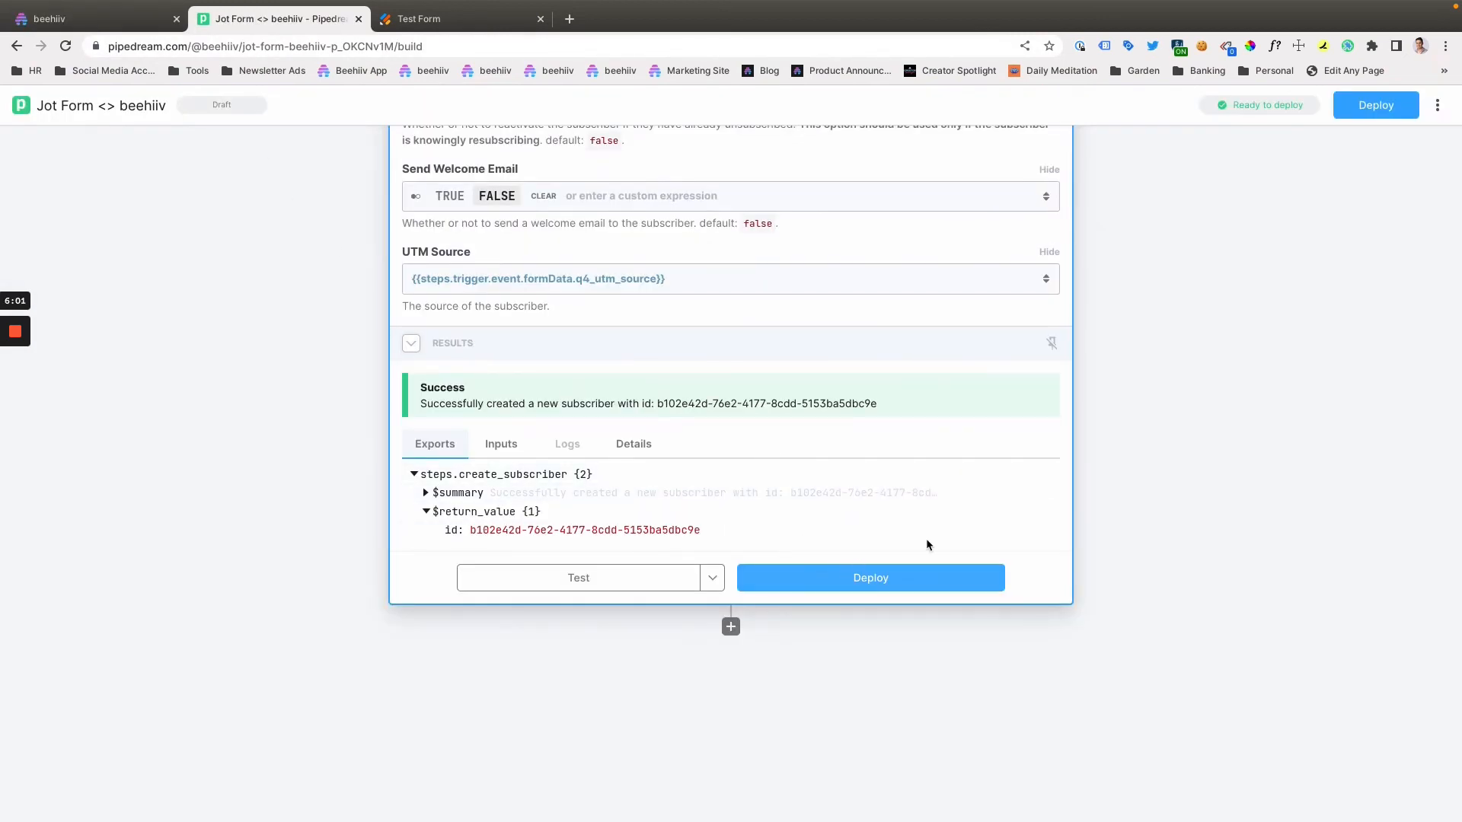
pyautogui.scroll(2, 525, 396)
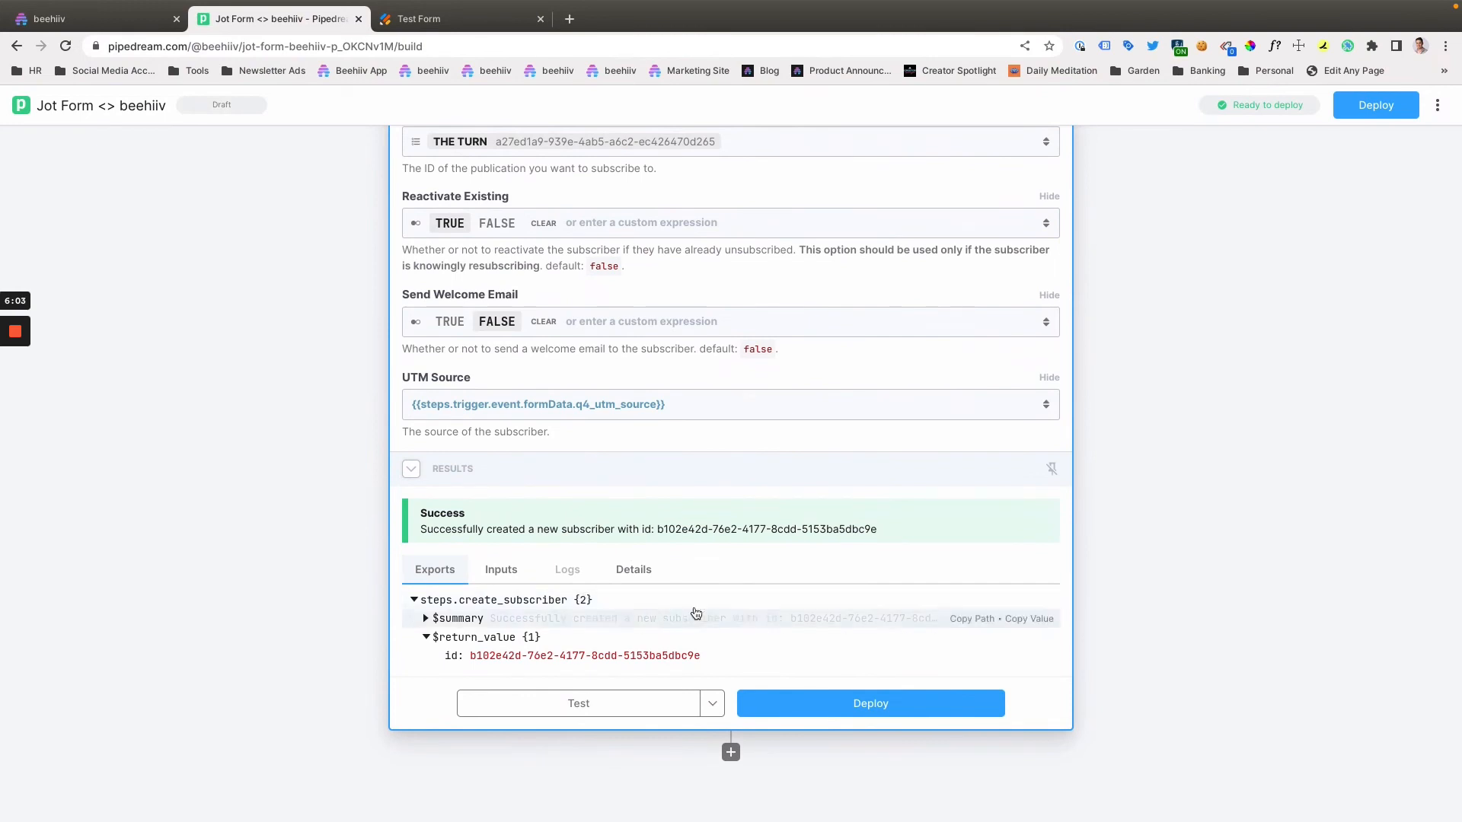
pyautogui.scroll(5, 738, 513)
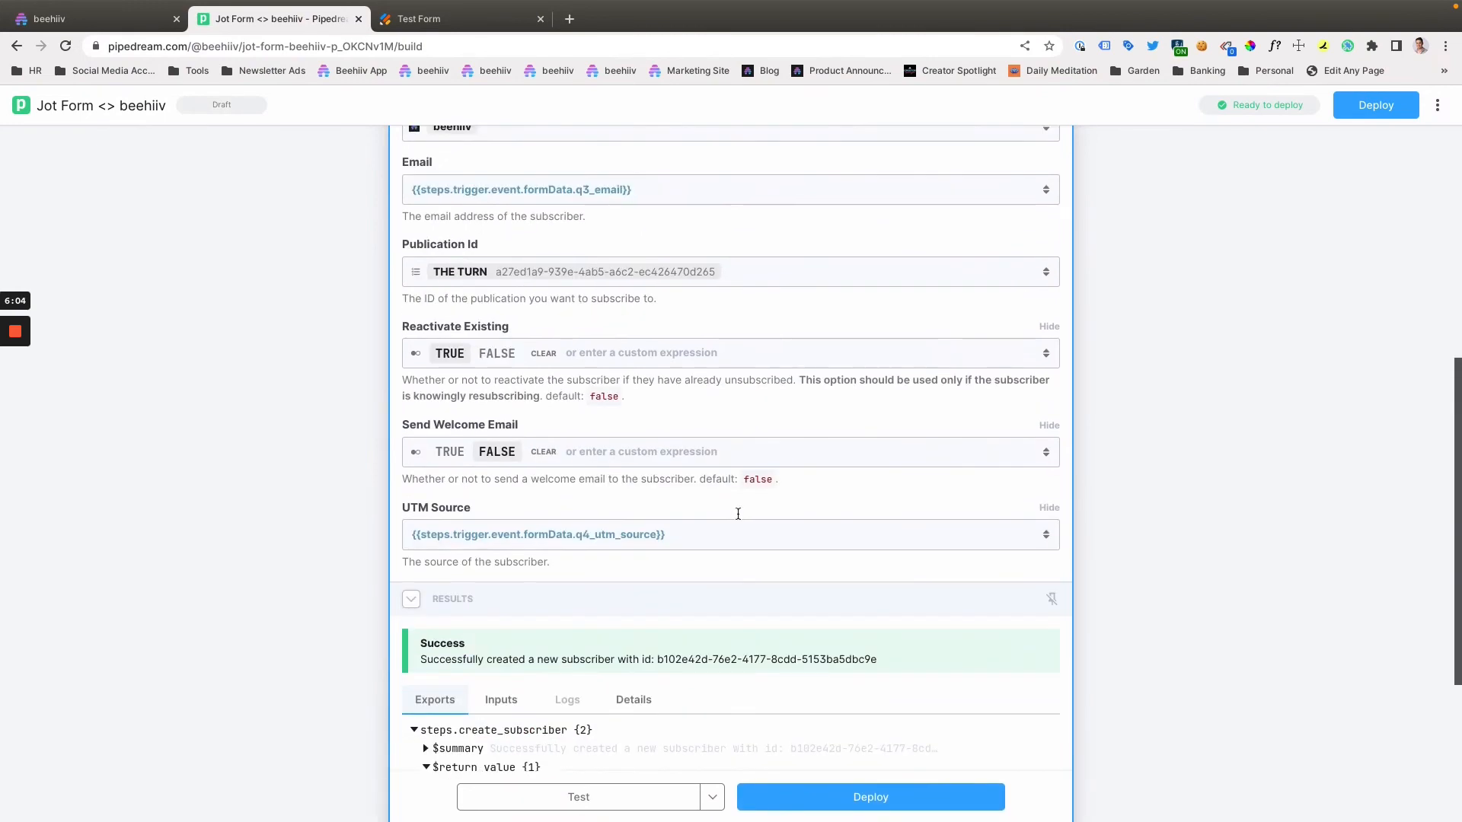
pyautogui.scroll(-4, 757, 522)
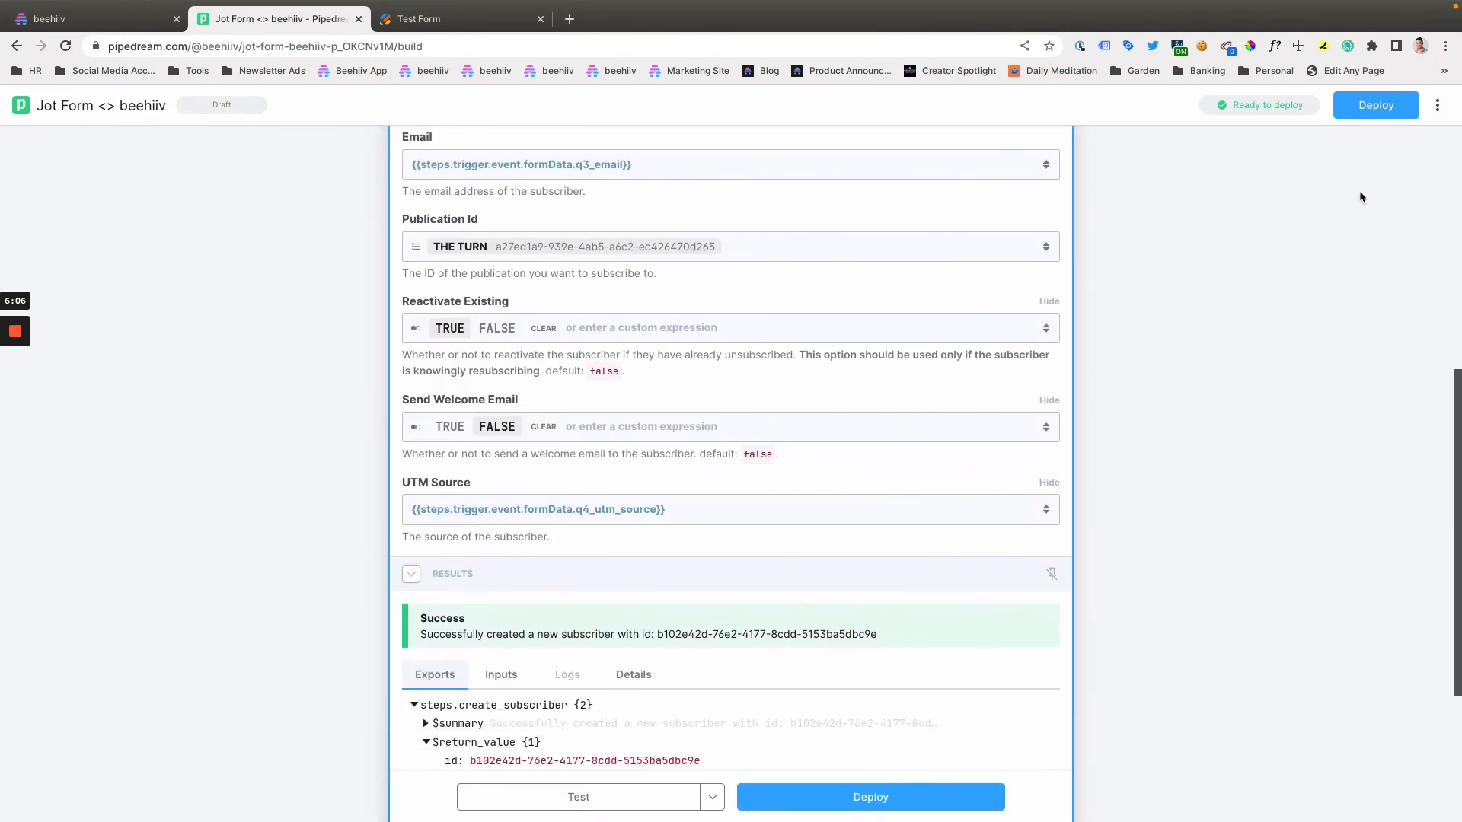
pyautogui.click(1375, 111)
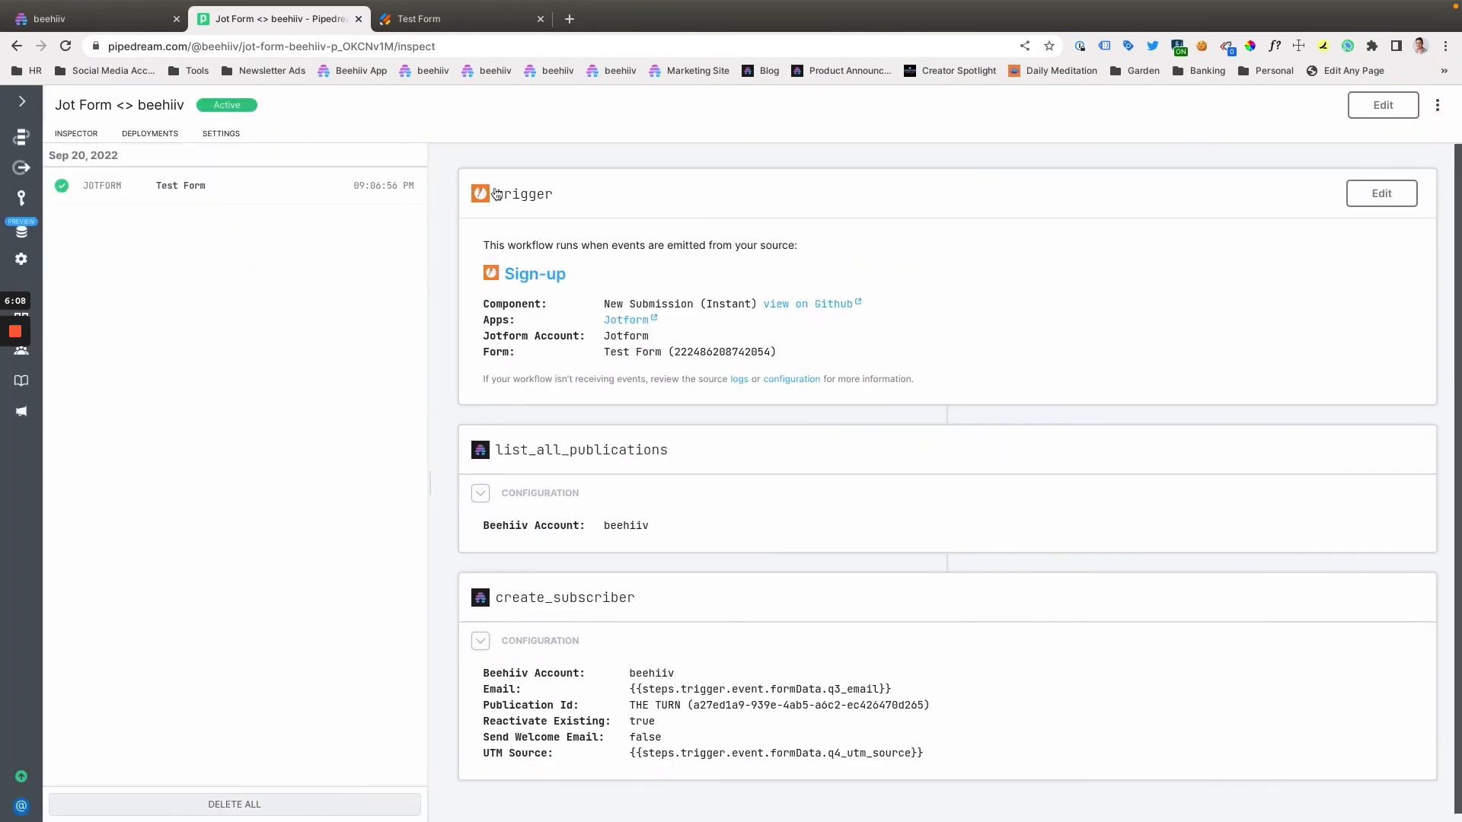
pyautogui.click(17, 137)
# - Switch to the Jotform Test Form, enter a test email address, and submit the form
pyautogui.click(408, 9)
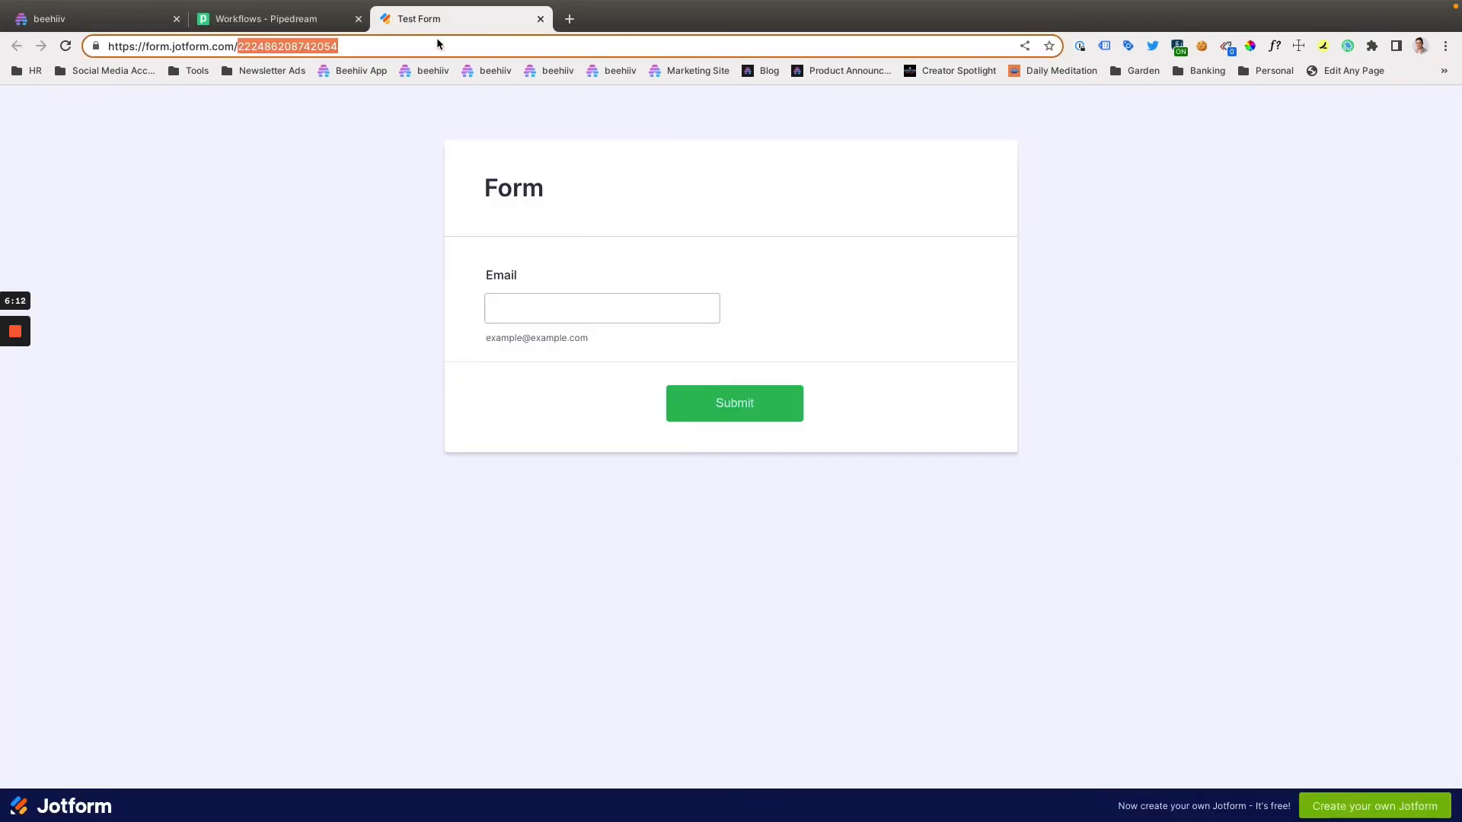
pyautogui.click(505, 296)
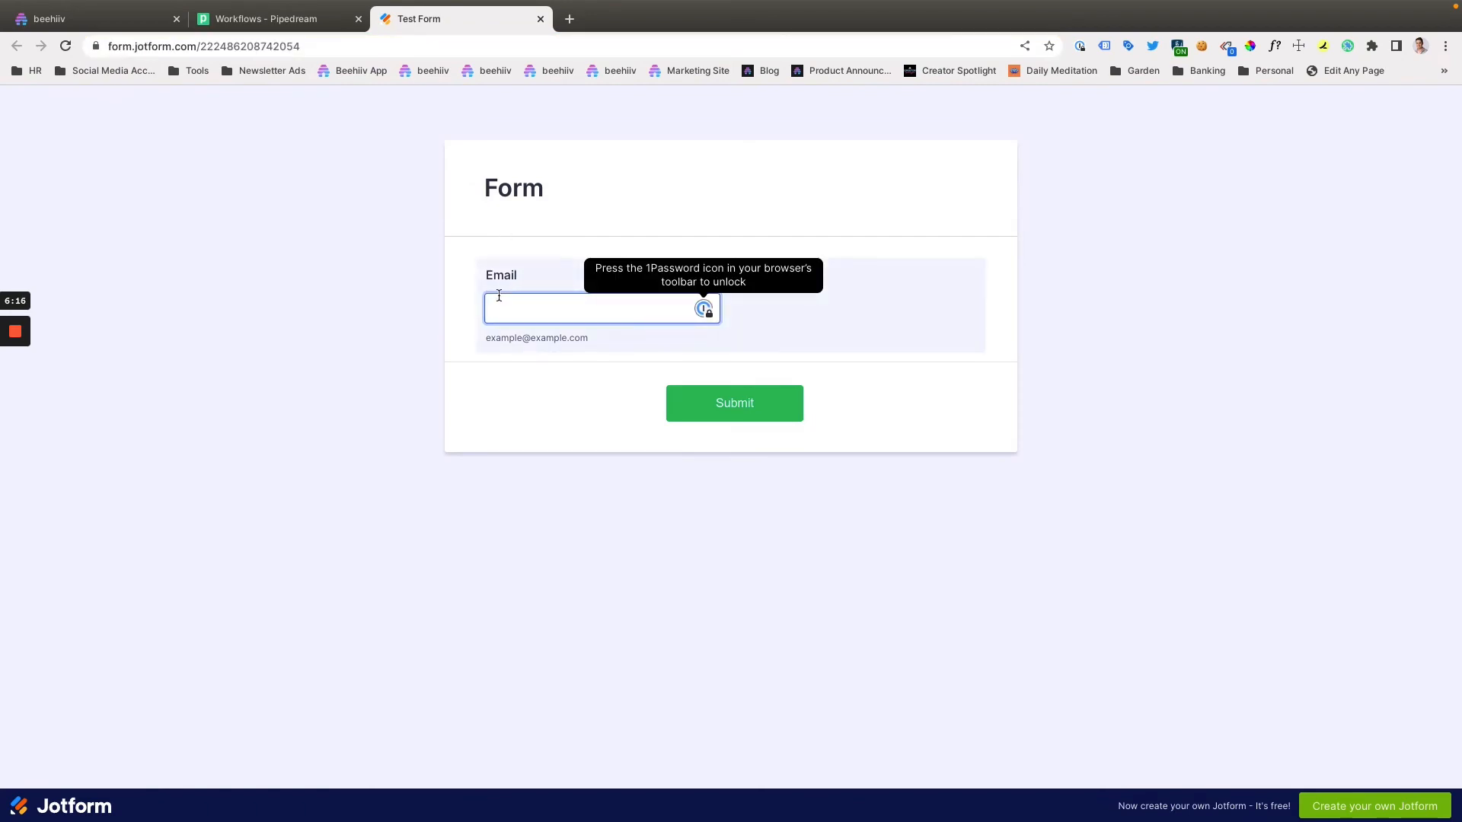
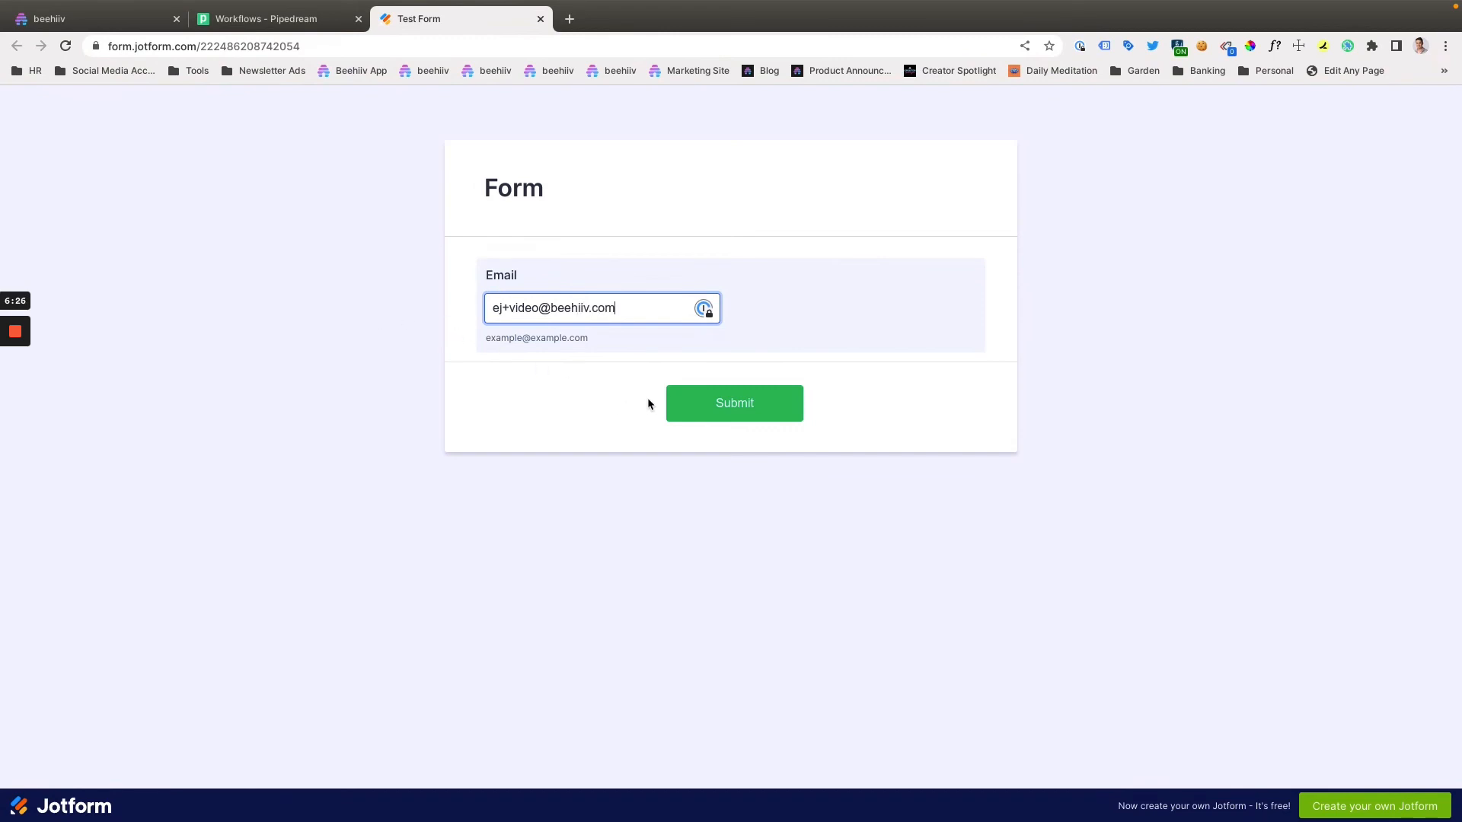
pyautogui.click(690, 400)
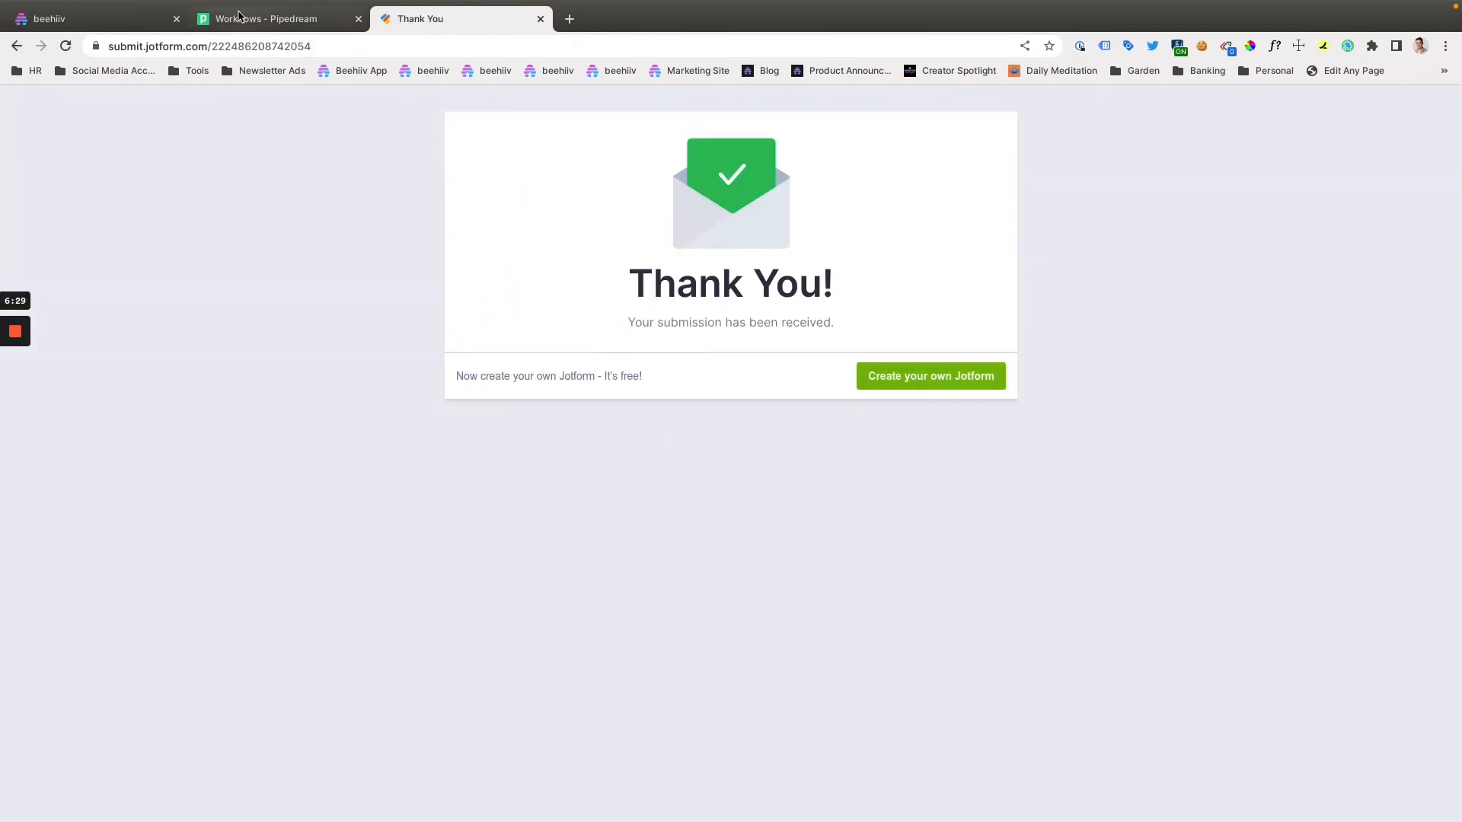
# - Return to beehiiv and check the subscriber list for the submitted test email, comparing it with the Jotform submission page
pyautogui.click(156, 21)
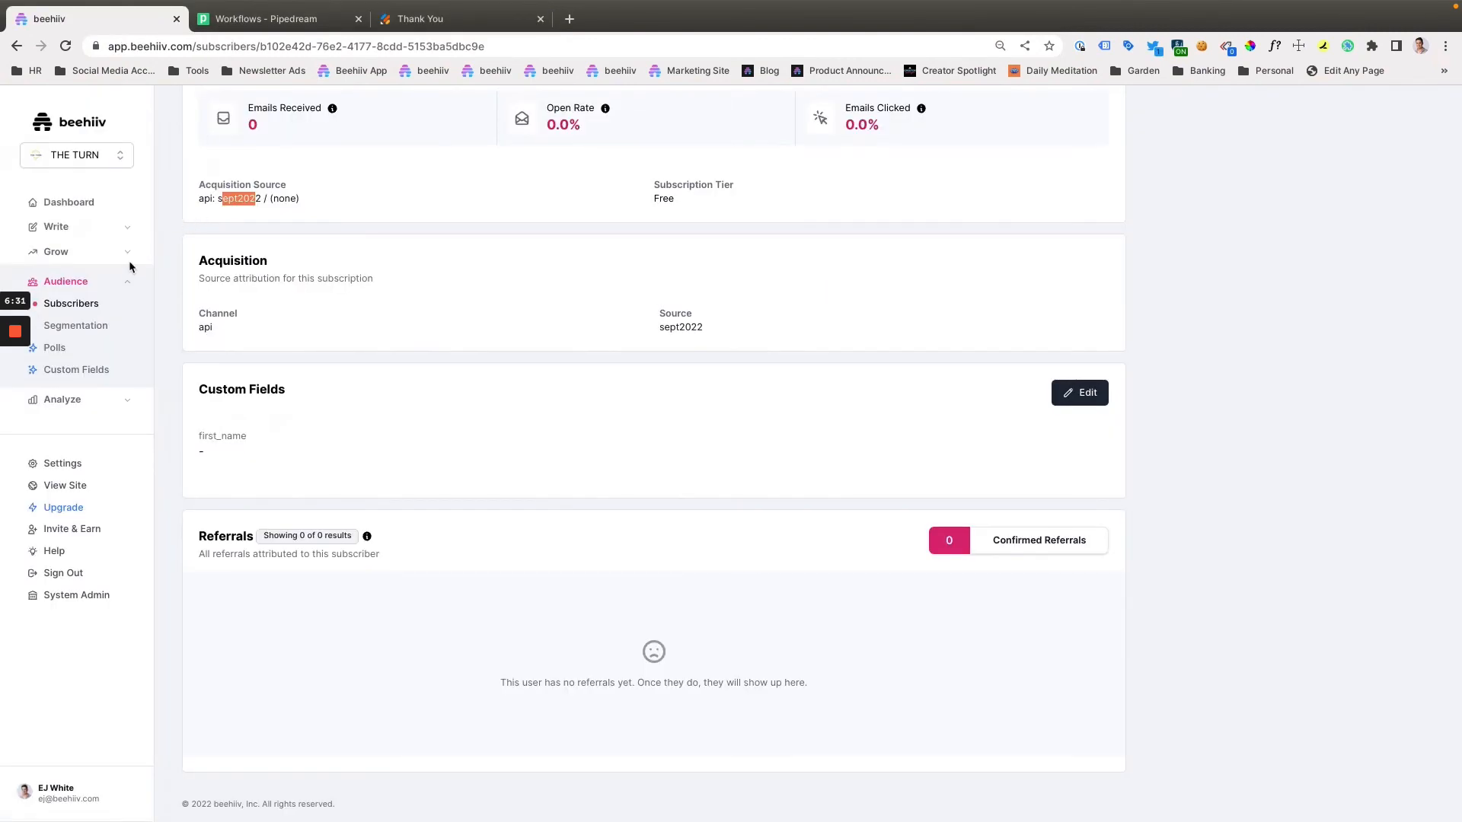
pyautogui.click(70, 304)
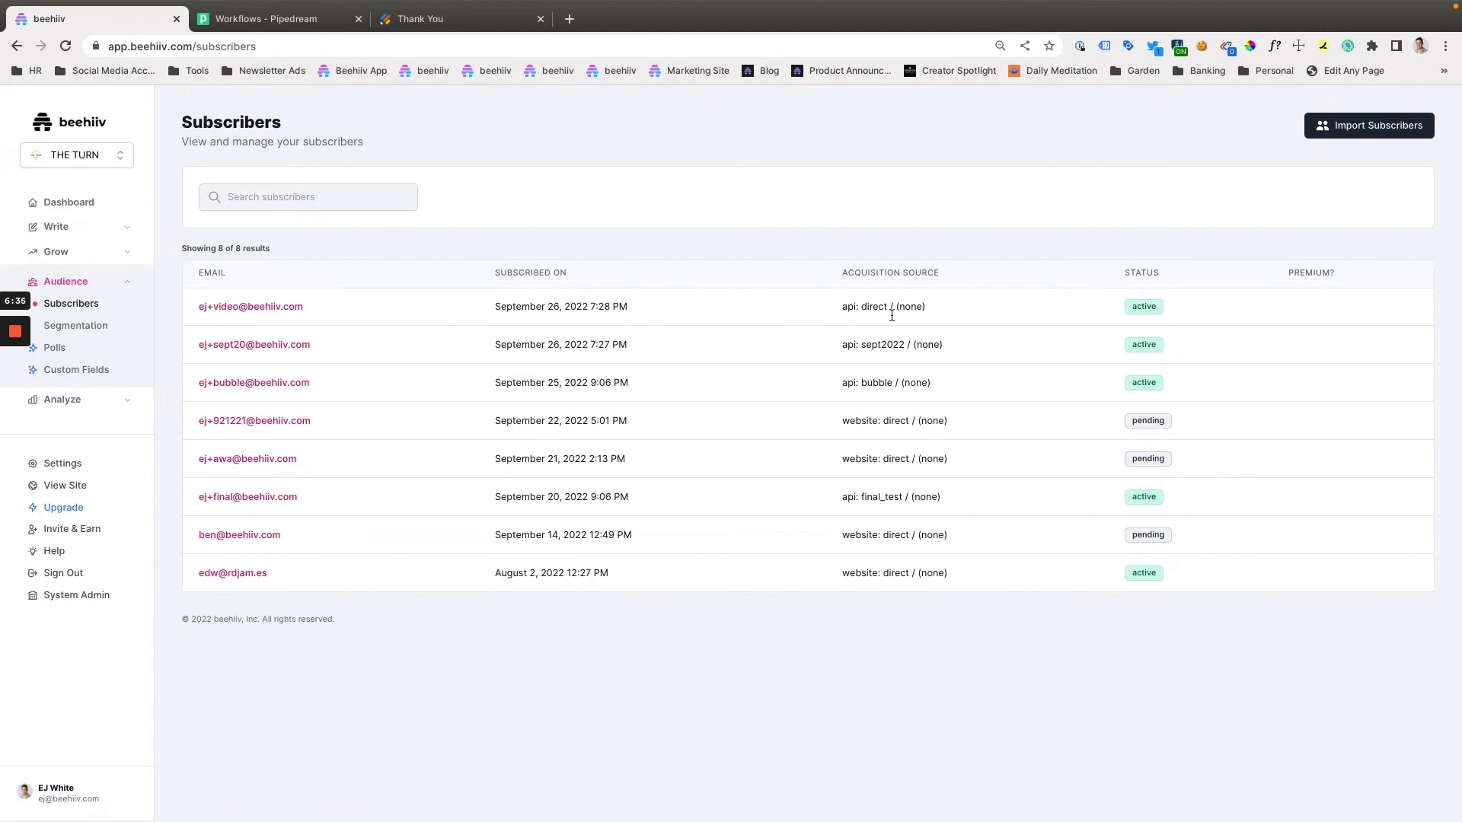
pyautogui.click(393, 20)
pyautogui.click(120, 20)
pyautogui.click(447, 29)
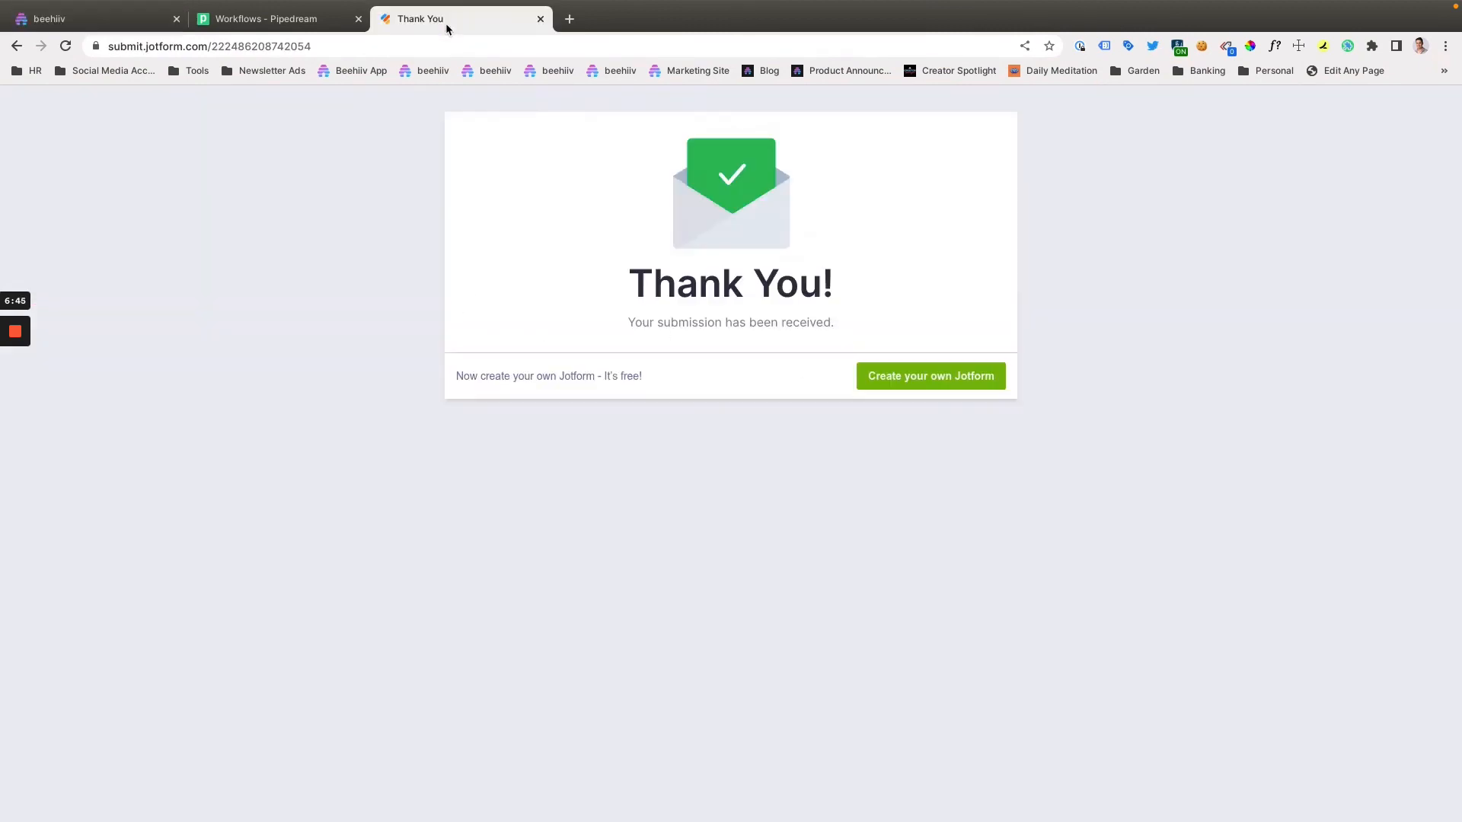
pyautogui.click(116, 19)
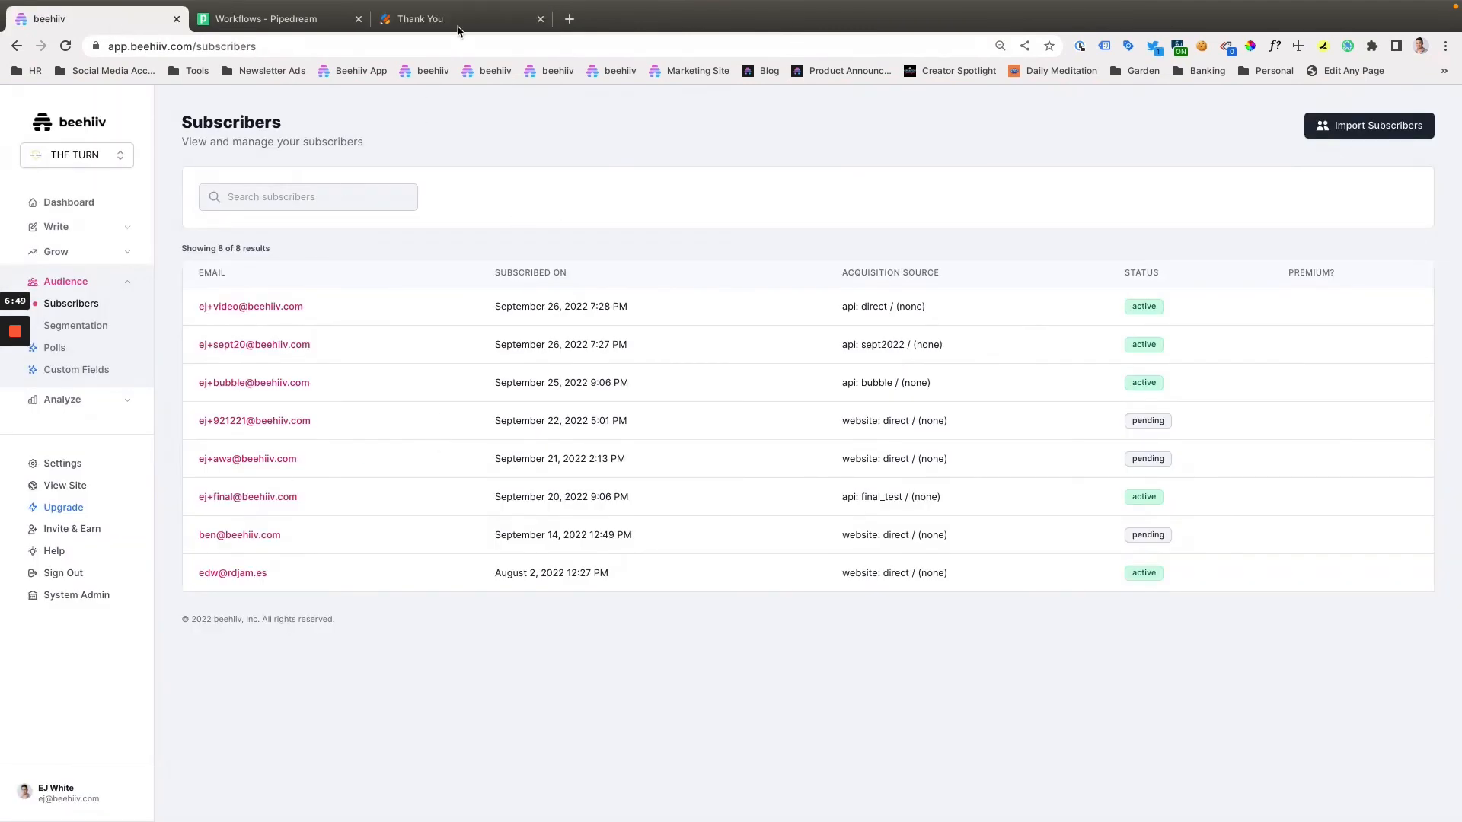